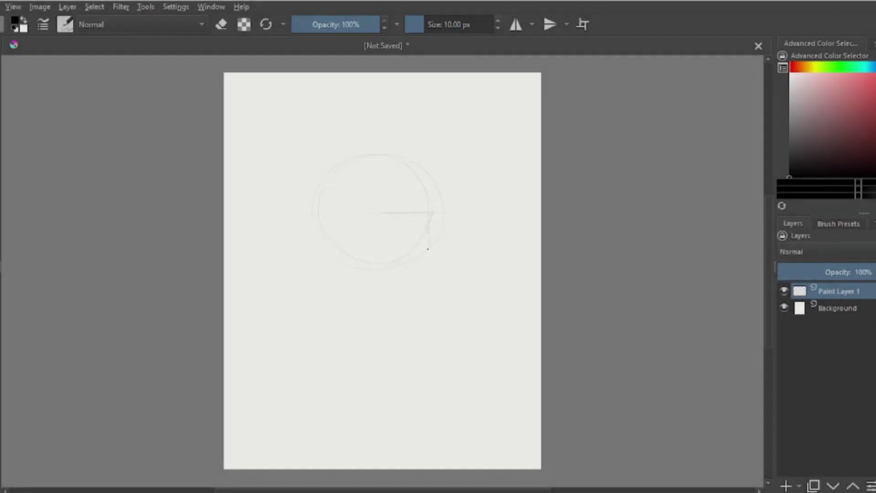
Step: Sketch the curved jaw line, hair strokes, brow line and ear around the head
{"action": "left_click_drag", "start_coordinate": [428, 248], "coordinate": [405, 288]}
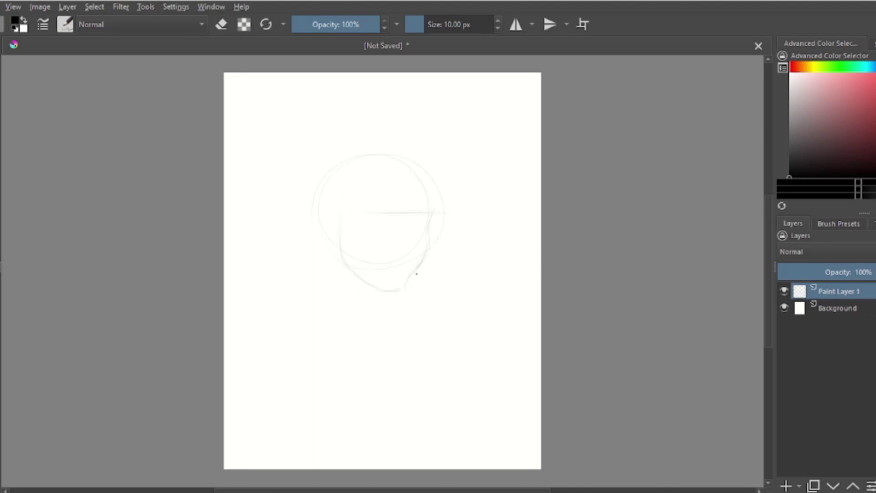
{"action": "key", "text": "e"}
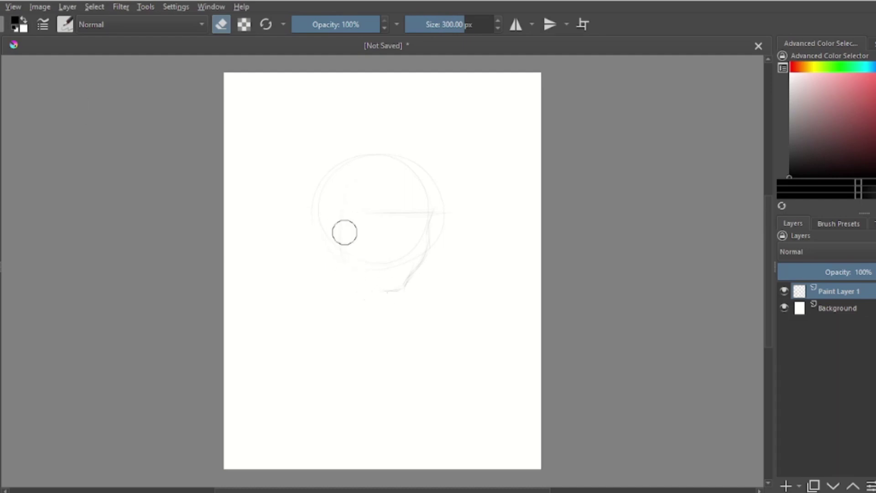
{"action": "key", "text": "e"}
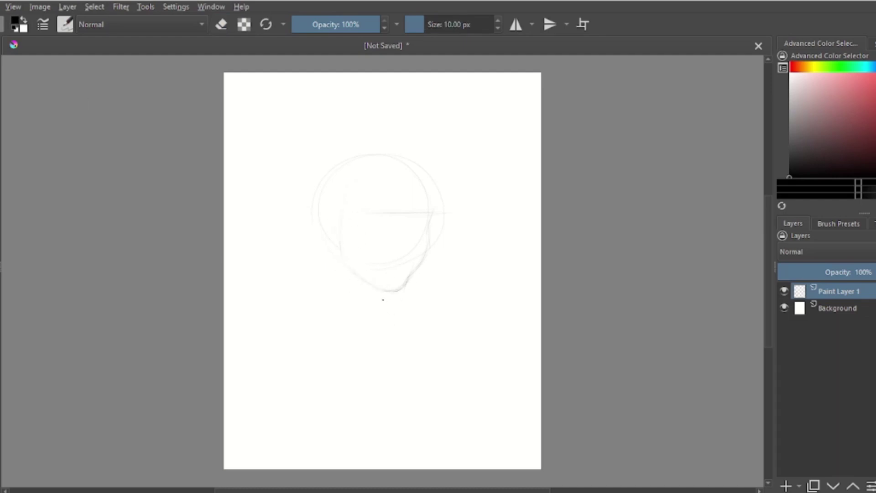
{"action": "left_click_drag", "start_coordinate": [430, 220], "coordinate": [422, 263]}
{"action": "left_click_drag", "start_coordinate": [387, 149], "coordinate": [436, 157]}
{"action": "left_click_drag", "start_coordinate": [367, 133], "coordinate": [413, 133]}
{"action": "left_click_drag", "start_coordinate": [325, 169], "coordinate": [306, 273]}
{"action": "mouse_move", "coordinate": [431, 211]}
{"action": "left_mouse_down"}
{"action": "mouse_move", "coordinate": [365, 212]}
{"action": "mouse_move", "coordinate": [372, 169]}
{"action": "mouse_move", "coordinate": [433, 171]}
{"action": "left_mouse_up"}
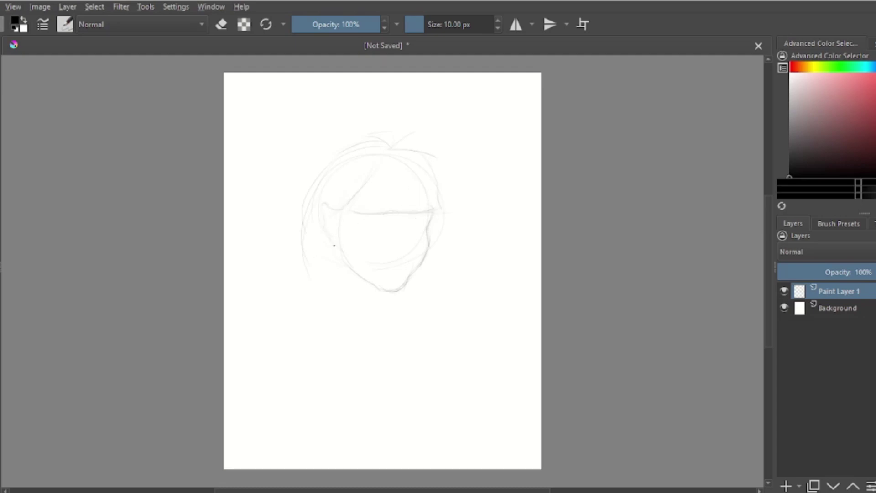
{"action": "mouse_move", "coordinate": [344, 210]}
{"action": "left_mouse_down"}
{"action": "mouse_move", "coordinate": [350, 203]}
{"action": "mouse_move", "coordinate": [326, 227]}
{"action": "left_mouse_up"}
Step: Sketch both shoulder lines, the left arm and the curve under the chin
{"action": "left_click_drag", "start_coordinate": [326, 246], "coordinate": [267, 272]}
{"action": "left_click_drag", "start_coordinate": [439, 249], "coordinate": [507, 286]}
{"action": "left_click_drag", "start_coordinate": [292, 259], "coordinate": [275, 278]}
{"action": "left_click_drag", "start_coordinate": [288, 349], "coordinate": [296, 384]}
{"action": "left_click_drag", "start_coordinate": [346, 325], "coordinate": [318, 370]}
{"action": "left_click_drag", "start_coordinate": [374, 300], "coordinate": [405, 309]}
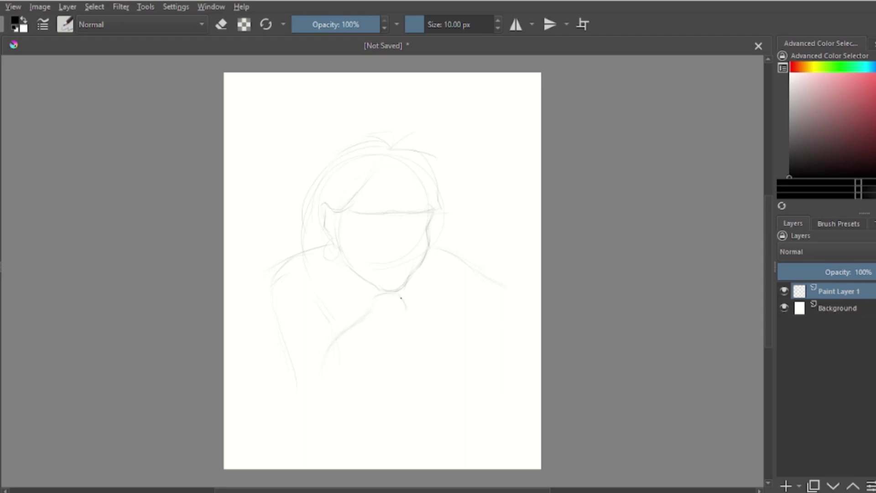
{"action": "mouse_move", "coordinate": [429, 273]}
{"action": "left_mouse_down"}
{"action": "mouse_move", "coordinate": [414, 276]}
{"action": "mouse_move", "coordinate": [444, 275]}
{"action": "left_mouse_up"}
Step: Erase part of the neck stroke, then extend and darken the arm and shoulder lines
{"action": "key", "text": "e"}
{"action": "left_click_drag", "start_coordinate": [406, 320], "coordinate": [401, 303]}
{"action": "key", "text": "e"}
{"action": "left_click_drag", "start_coordinate": [380, 361], "coordinate": [347, 413]}
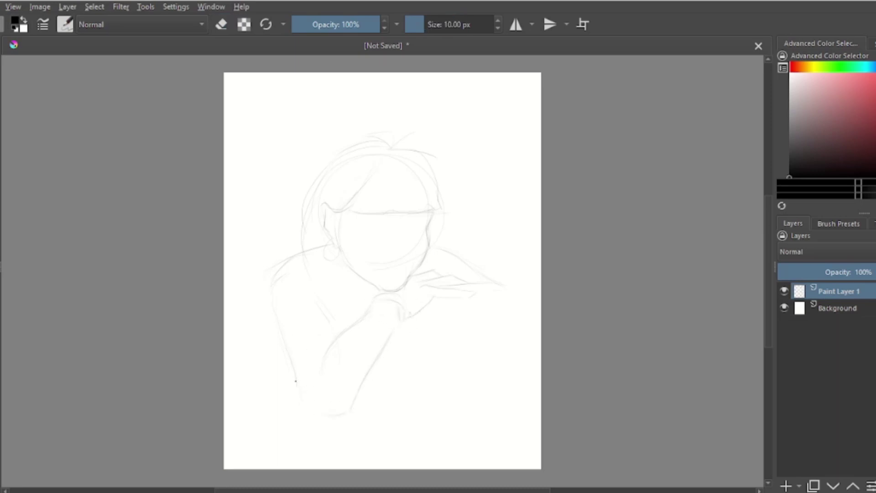
{"action": "left_click_drag", "start_coordinate": [324, 414], "coordinate": [312, 401]}
{"action": "left_click_drag", "start_coordinate": [333, 346], "coordinate": [332, 320]}
{"action": "mouse_move", "coordinate": [323, 276]}
{"action": "left_mouse_down"}
{"action": "mouse_move", "coordinate": [342, 335]}
{"action": "mouse_move", "coordinate": [346, 295]}
{"action": "left_mouse_up"}
{"action": "mouse_move", "coordinate": [329, 323]}
{"action": "left_mouse_down"}
{"action": "mouse_move", "coordinate": [332, 351]}
{"action": "mouse_move", "coordinate": [322, 364]}
{"action": "left_mouse_up"}
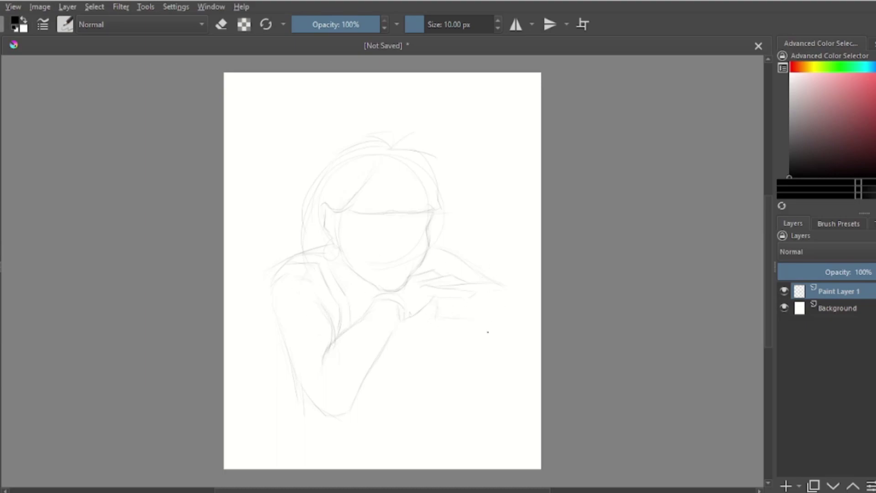
Step: Draw the long cushion edge and its curved left edge, and extend the brow line
{"action": "key", "text": "e"}
{"action": "key", "text": "e"}
{"action": "left_click_drag", "start_coordinate": [358, 395], "coordinate": [542, 382]}
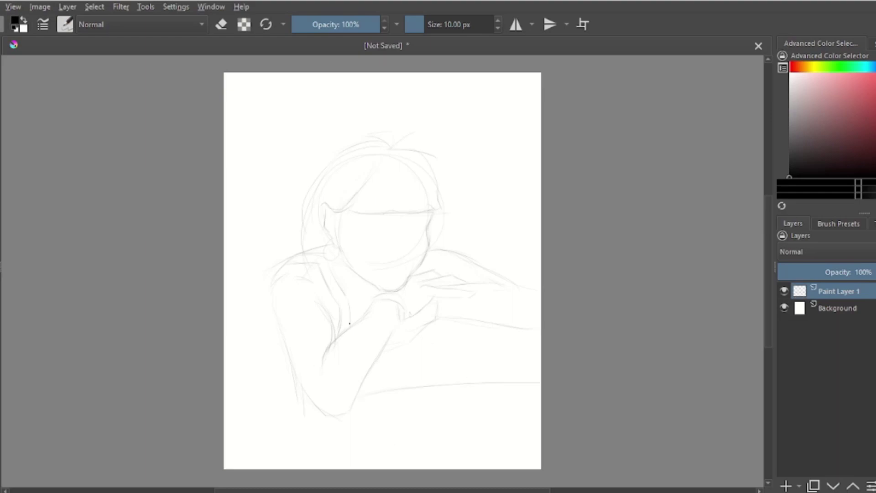
{"action": "left_click_drag", "start_coordinate": [264, 292], "coordinate": [303, 416]}
{"action": "mouse_move", "coordinate": [429, 212]}
{"action": "left_mouse_down"}
{"action": "mouse_move", "coordinate": [406, 219]}
{"action": "mouse_move", "coordinate": [402, 251]}
{"action": "left_mouse_up"}
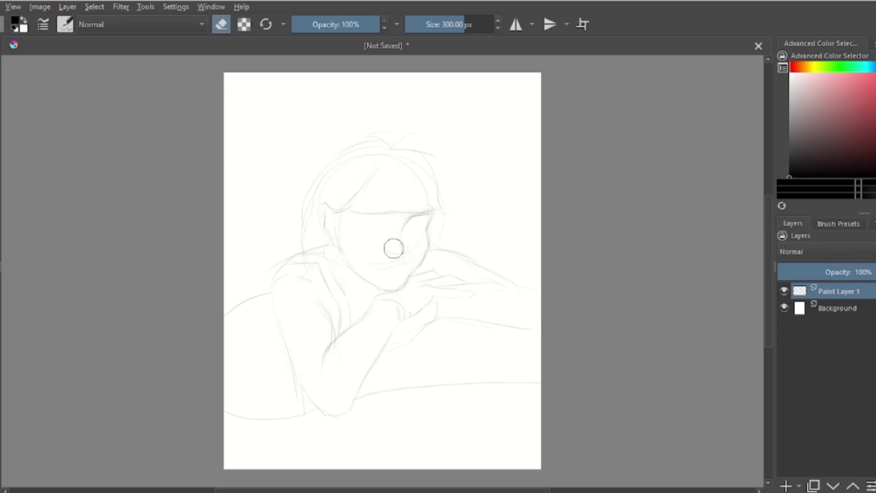
Step: Redraw the mouth line, darken the right cheek outline and draw the lips
{"action": "left_click_drag", "start_coordinate": [406, 221], "coordinate": [399, 237]}
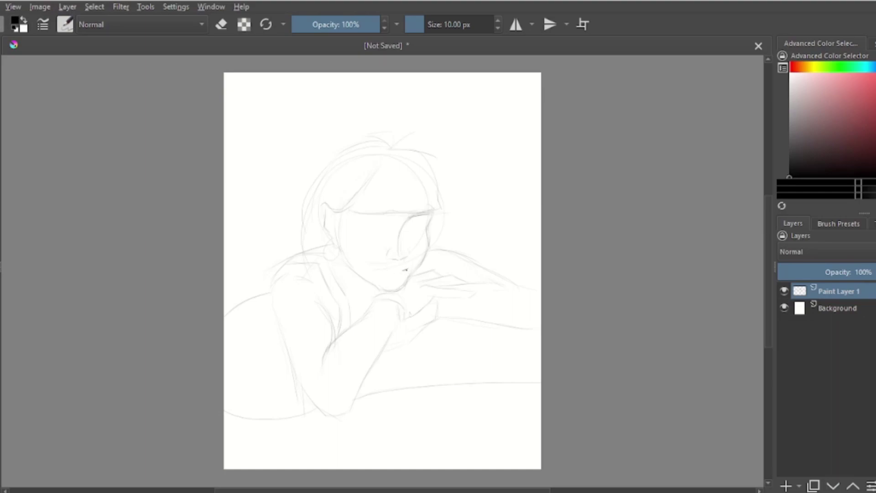
{"action": "key", "text": "ctrl+z"}
{"action": "left_click_drag", "start_coordinate": [382, 272], "coordinate": [397, 271]}
{"action": "key", "text": "e"}
{"action": "key", "text": "e"}
{"action": "key", "text": "e"}
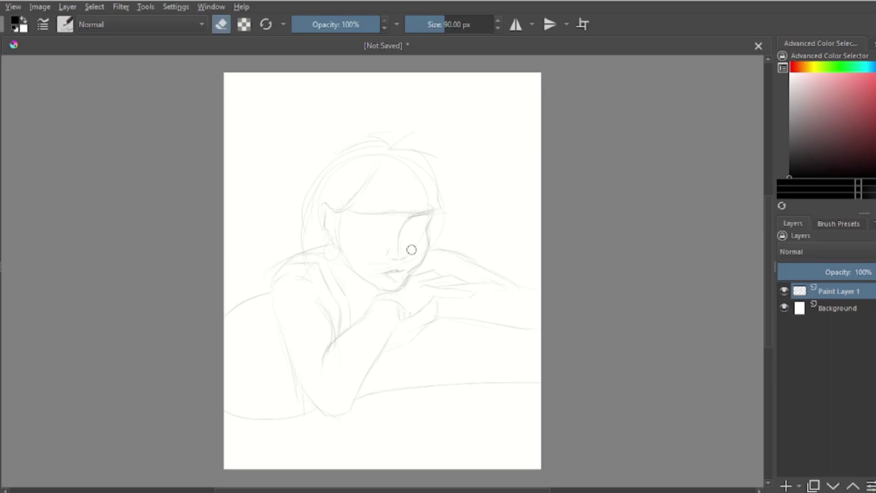
{"action": "key", "text": "e"}
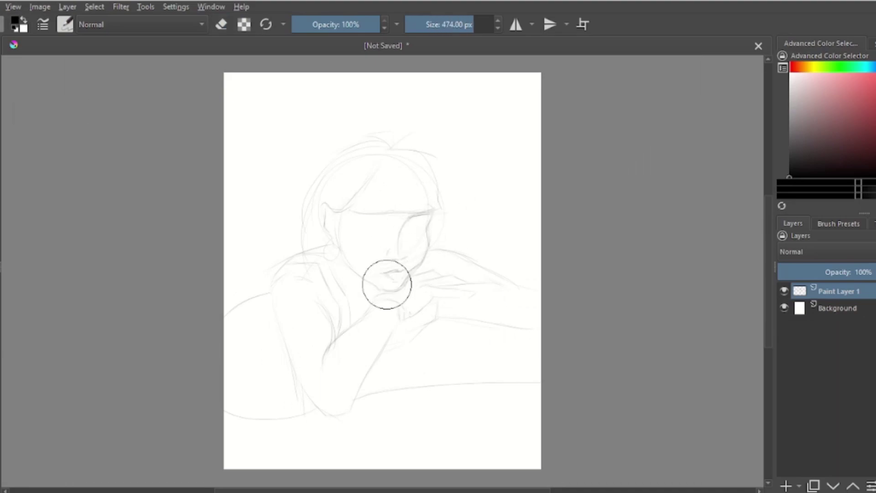
{"action": "key", "text": "e"}
{"action": "key", "text": "e"}
{"action": "mouse_move", "coordinate": [431, 214]}
{"action": "left_mouse_down"}
{"action": "mouse_move", "coordinate": [415, 267]}
{"action": "mouse_move", "coordinate": [380, 287]}
{"action": "left_mouse_up"}
{"action": "key", "text": "e"}
{"action": "key", "text": "e"}
{"action": "key", "text": "e"}
{"action": "key", "text": "e"}
{"action": "key", "text": "e"}
{"action": "key", "text": "e"}
{"action": "left_click_drag", "start_coordinate": [403, 272], "coordinate": [387, 278]}
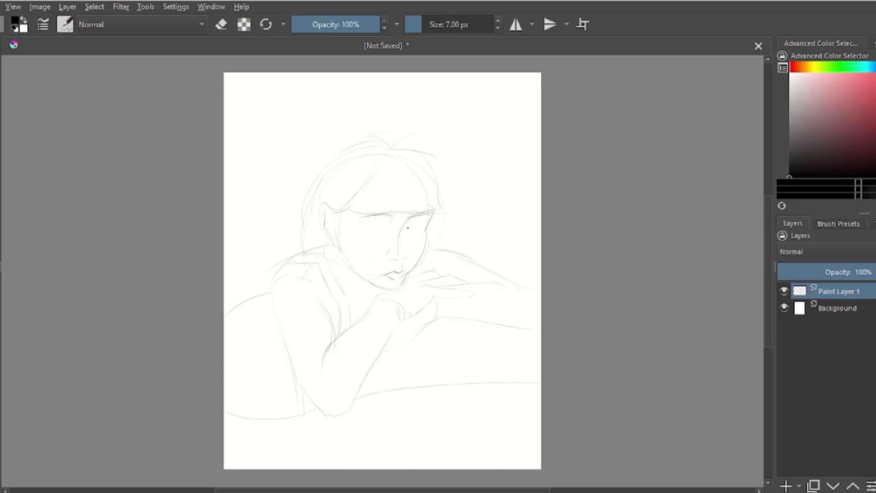
Step: Draw the upper lids of the left and right eyes, undoing the rough strokes
{"action": "left_click_drag", "start_coordinate": [424, 221], "coordinate": [387, 223]}
{"action": "key", "text": "ctrl+z"}
{"action": "key", "text": "ctrl+z"}
{"action": "left_click_drag", "start_coordinate": [360, 226], "coordinate": [385, 221]}
{"action": "key", "text": "e"}
{"action": "key", "text": "e"}
{"action": "left_click_drag", "start_coordinate": [407, 231], "coordinate": [425, 227]}
Step: Reinforce the hand lines under the chin, the left arm and shoulder outline, and the eyes
{"action": "mouse_move", "coordinate": [425, 280]}
{"action": "left_mouse_down"}
{"action": "mouse_move", "coordinate": [442, 274]}
{"action": "mouse_move", "coordinate": [457, 251]}
{"action": "mouse_move", "coordinate": [492, 271]}
{"action": "left_mouse_up"}
{"action": "left_click_drag", "start_coordinate": [271, 292], "coordinate": [299, 383]}
{"action": "left_click_drag", "start_coordinate": [283, 329], "coordinate": [315, 397]}
{"action": "left_click_drag", "start_coordinate": [292, 353], "coordinate": [326, 413]}
{"action": "mouse_move", "coordinate": [352, 216]}
{"action": "left_mouse_down"}
{"action": "mouse_move", "coordinate": [373, 222]}
{"action": "mouse_move", "coordinate": [431, 212]}
{"action": "left_mouse_up"}
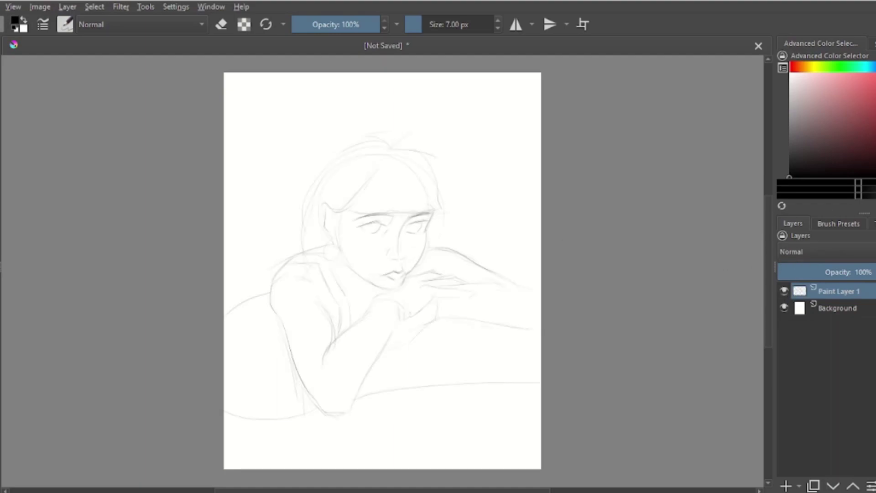
{"action": "left_click", "coordinate": [13, 6]}
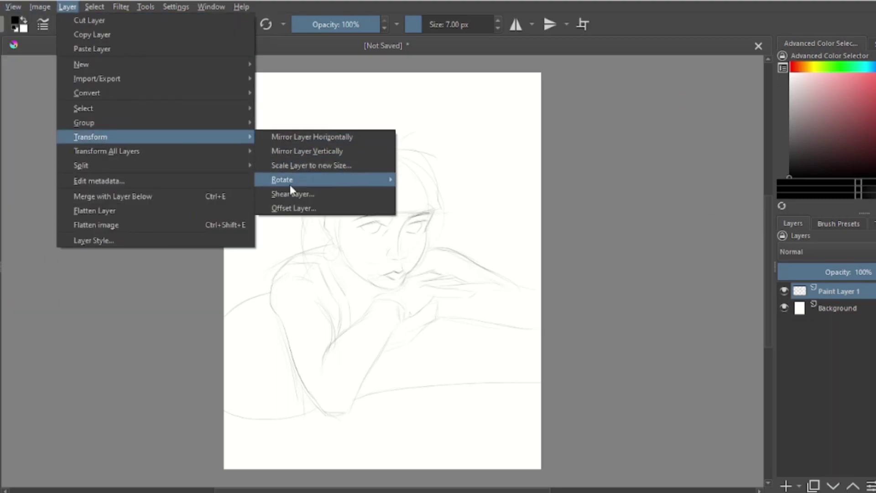
Step: Test a 180° sketch rotation, undo it, lower the sketch opacity and add a new layer
{"action": "left_click", "coordinate": [431, 220]}
{"action": "key", "text": "ctrl+z"}
{"action": "left_click_drag", "start_coordinate": [862, 272], "coordinate": [817, 272]}
{"action": "key", "text": "Insert"}
Step: Trace darker eyebrows, jaw, chin, forearm and shoulder contours on the new layer
{"action": "mouse_move", "coordinate": [354, 220]}
{"action": "left_mouse_down"}
{"action": "mouse_move", "coordinate": [430, 212]}
{"action": "mouse_move", "coordinate": [400, 257]}
{"action": "left_mouse_up"}
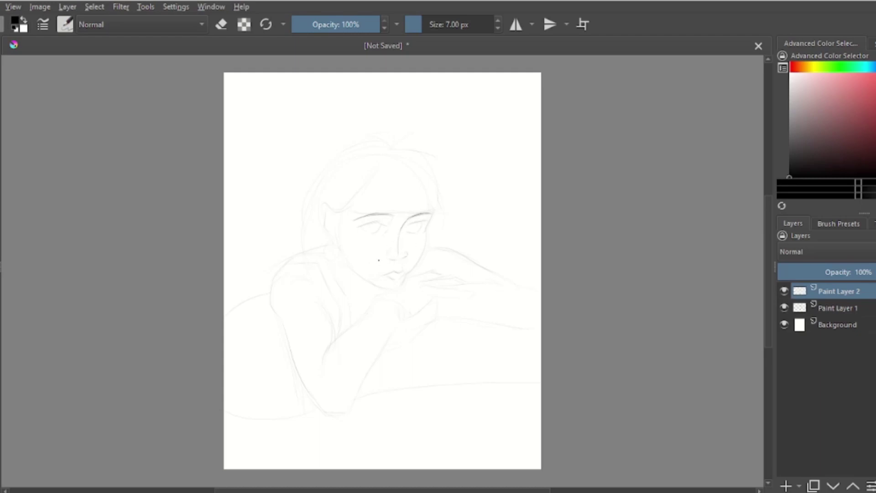
{"action": "left_click_drag", "start_coordinate": [430, 232], "coordinate": [401, 285]}
{"action": "mouse_move", "coordinate": [377, 296]}
{"action": "left_mouse_down"}
{"action": "mouse_move", "coordinate": [387, 289]}
{"action": "mouse_move", "coordinate": [341, 237]}
{"action": "left_mouse_up"}
{"action": "left_click_drag", "start_coordinate": [323, 371], "coordinate": [371, 308]}
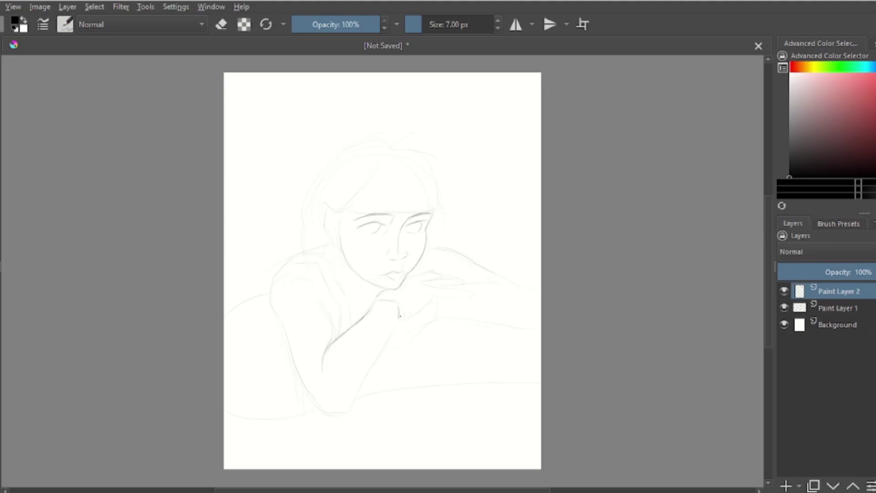
{"action": "left_click_drag", "start_coordinate": [398, 314], "coordinate": [334, 413]}
{"action": "left_click_drag", "start_coordinate": [275, 315], "coordinate": [333, 408]}
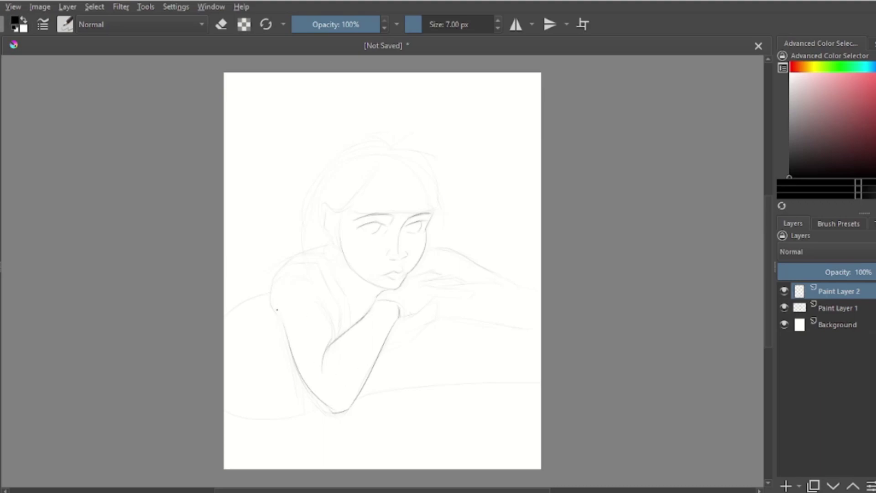
{"action": "left_click_drag", "start_coordinate": [272, 302], "coordinate": [327, 245]}
Step: Trace the right arm contour, the line under the chin and the hand's underside
{"action": "left_click_drag", "start_coordinate": [431, 247], "coordinate": [510, 282]}
{"action": "key", "text": "ctrl+z"}
{"action": "left_click_drag", "start_coordinate": [433, 246], "coordinate": [504, 279]}
{"action": "mouse_move", "coordinate": [406, 280]}
{"action": "left_mouse_down"}
{"action": "mouse_move", "coordinate": [432, 271]}
{"action": "mouse_move", "coordinate": [509, 286]}
{"action": "left_mouse_up"}
{"action": "left_click_drag", "start_coordinate": [460, 317], "coordinate": [538, 334]}
{"action": "mouse_move", "coordinate": [400, 317]}
{"action": "left_mouse_down"}
{"action": "mouse_move", "coordinate": [454, 295]}
{"action": "mouse_move", "coordinate": [432, 305]}
{"action": "left_mouse_up"}
{"action": "left_click_drag", "start_coordinate": [387, 346], "coordinate": [431, 319]}
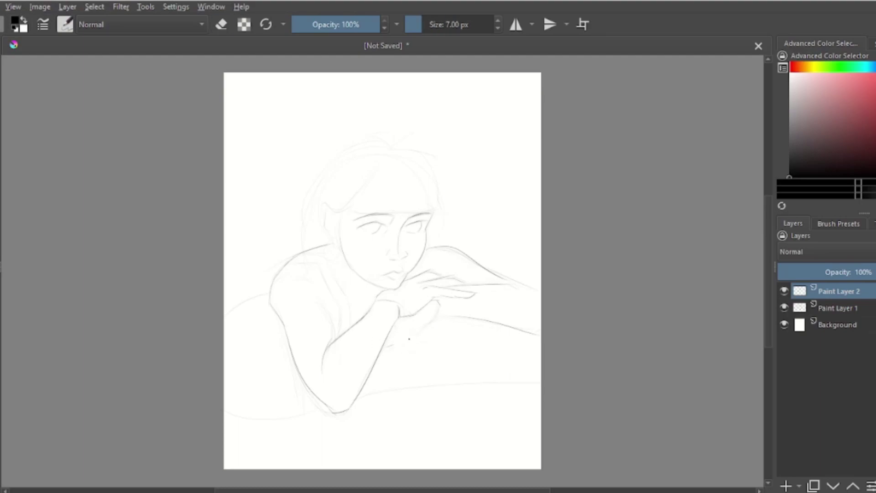
Step: Redraw the cushion lines along the bottom and lower left, and add a shoulder stroke
{"action": "left_click_drag", "start_coordinate": [369, 394], "coordinate": [540, 381]}
{"action": "left_click_drag", "start_coordinate": [322, 406], "coordinate": [225, 411]}
{"action": "left_click_drag", "start_coordinate": [268, 292], "coordinate": [224, 320]}
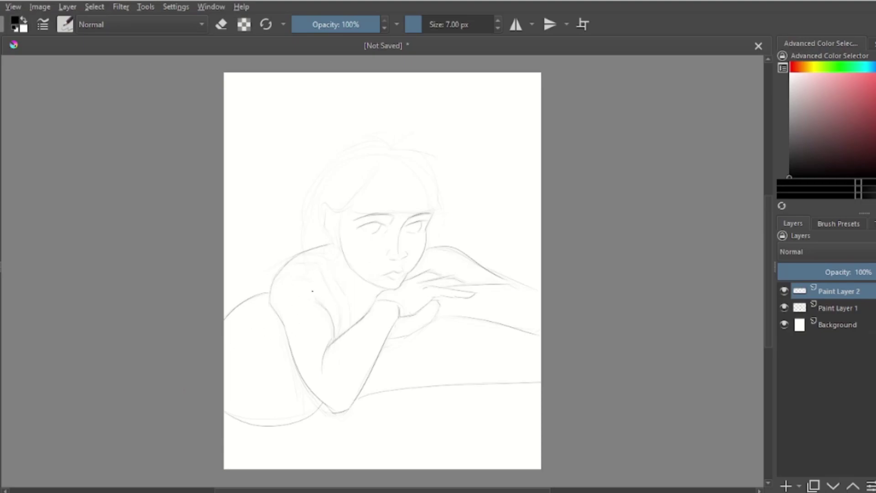
{"action": "left_click_drag", "start_coordinate": [298, 275], "coordinate": [320, 272]}
{"action": "key", "text": "e"}
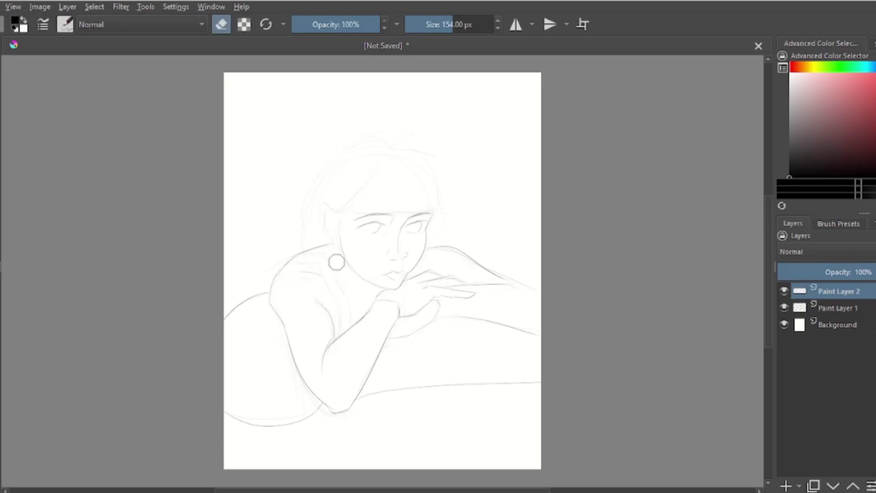
{"action": "left_click", "coordinate": [782, 323]}
Step: Ready Paint Layer 3 above Background with a dark grey-brown soft painting brush
{"action": "key", "text": "Insert"}
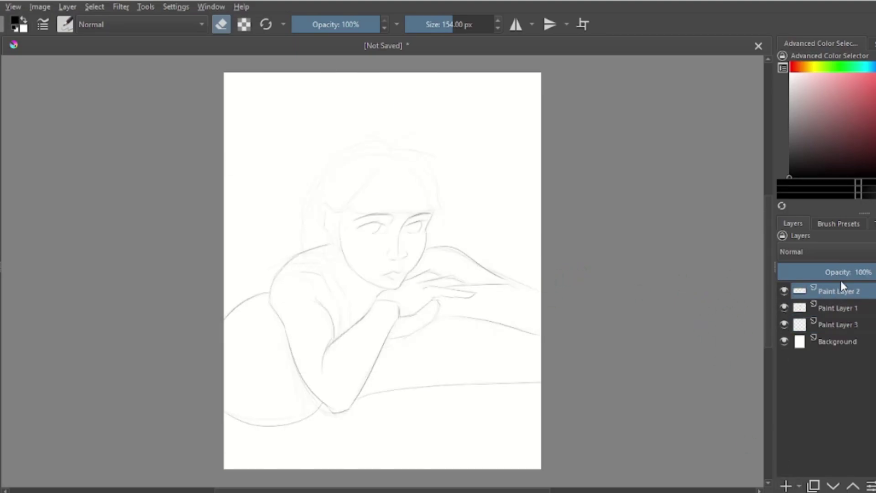
{"action": "left_click", "coordinate": [784, 325]}
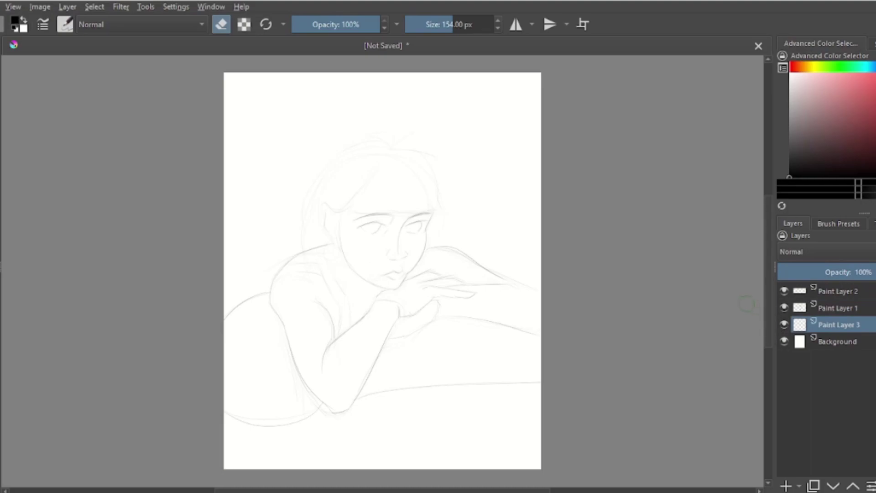
{"action": "left_click", "coordinate": [808, 158]}
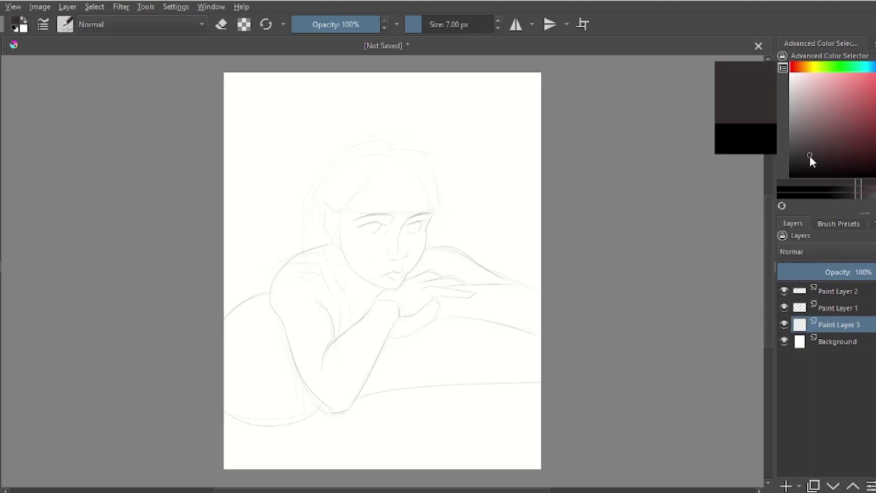
{"action": "key", "text": "e"}
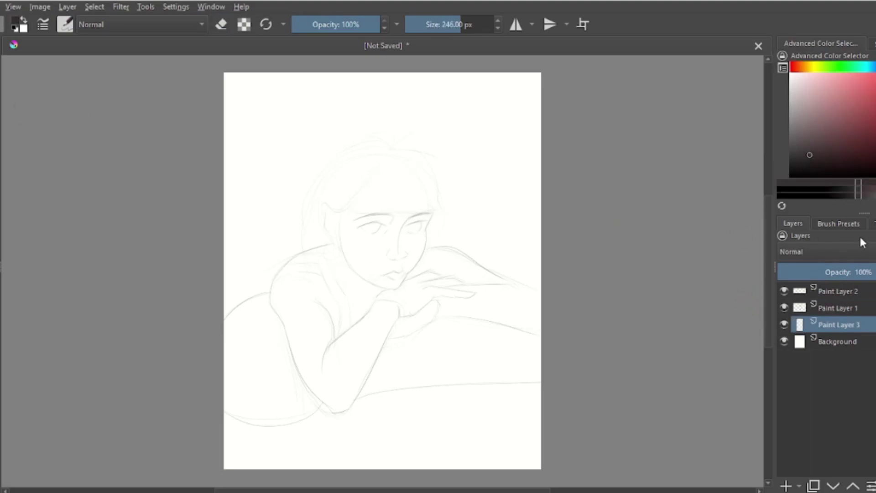
{"action": "left_click", "coordinate": [839, 223]}
{"action": "left_click", "coordinate": [833, 311]}
Step: Paint the dark hair mass with a larger brush, darkening and extending its upper left
{"action": "mouse_move", "coordinate": [392, 159]}
{"action": "left_mouse_down"}
{"action": "mouse_move", "coordinate": [333, 214]}
{"action": "mouse_move", "coordinate": [413, 219]}
{"action": "left_mouse_up"}
{"action": "key", "text": "ctrl+z"}
{"action": "key", "text": "ctrl+z"}
{"action": "key", "text": "/"}
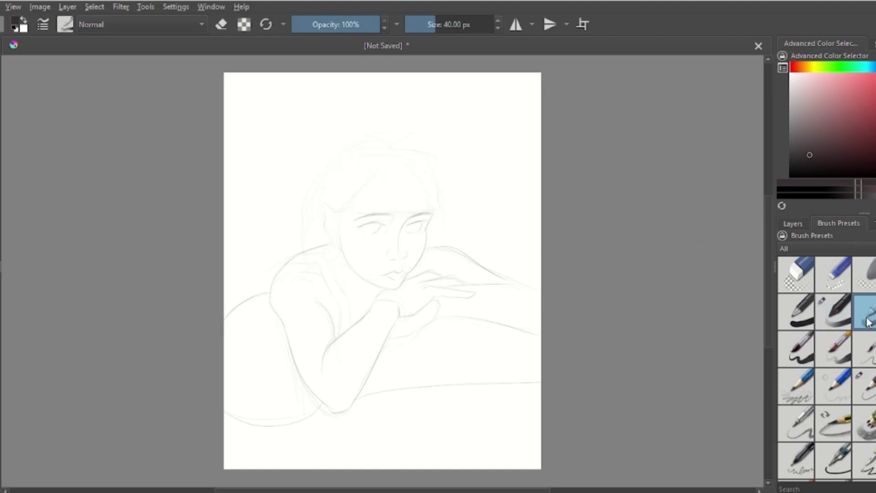
{"action": "mouse_move", "coordinate": [381, 172]}
{"action": "left_mouse_down"}
{"action": "mouse_move", "coordinate": [381, 181]}
{"action": "mouse_move", "coordinate": [420, 181]}
{"action": "mouse_move", "coordinate": [319, 245]}
{"action": "mouse_move", "coordinate": [337, 266]}
{"action": "left_mouse_up"}
{"action": "left_click", "coordinate": [793, 223]}
{"action": "left_click_drag", "start_coordinate": [328, 173], "coordinate": [398, 188]}
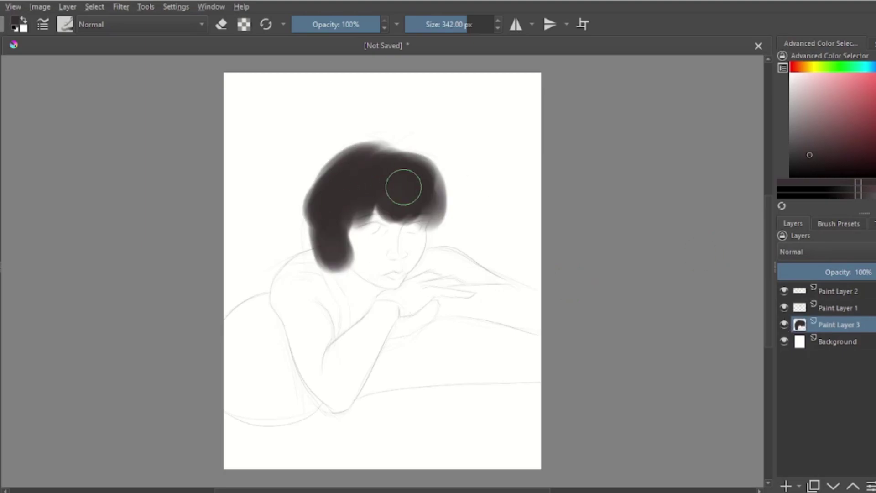
{"action": "mouse_move", "coordinate": [370, 220]}
{"action": "left_mouse_down"}
{"action": "mouse_move", "coordinate": [425, 133]}
{"action": "mouse_move", "coordinate": [461, 166]}
{"action": "mouse_move", "coordinate": [325, 207]}
{"action": "left_mouse_up"}
Step: Erase hair over the right eye and a patch left of the fringe
{"action": "key", "text": "e"}
{"action": "key", "text": "e"}
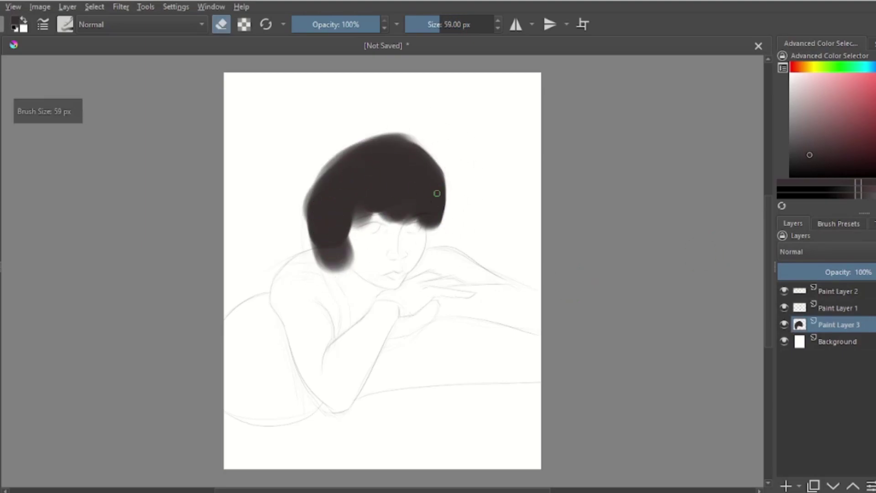
{"action": "key", "text": "bracketleft"}
{"action": "left_click_drag", "start_coordinate": [420, 234], "coordinate": [409, 215]}
{"action": "key", "text": "bracketleft"}
{"action": "key", "text": "bracketleft"}
{"action": "key", "text": "bracketleft"}
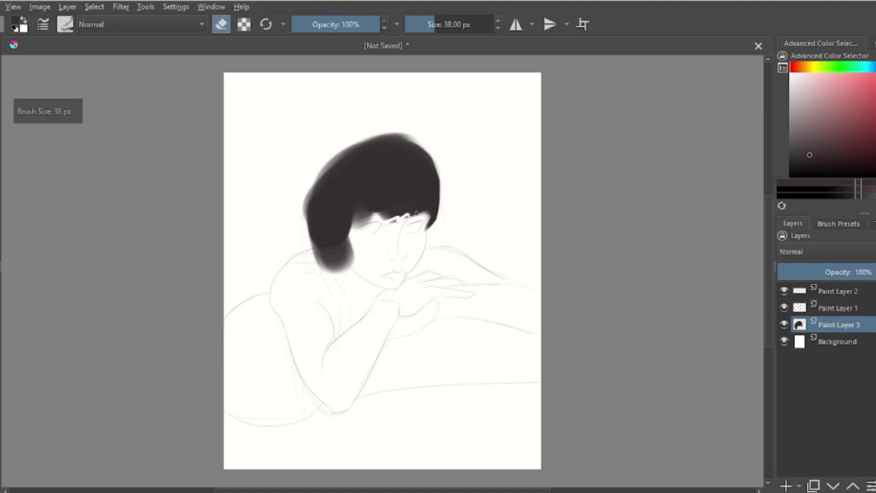
{"action": "key", "text": "bracketright"}
{"action": "key", "text": "bracketright"}
{"action": "key", "text": "bracketright"}
{"action": "key", "text": "bracketright"}
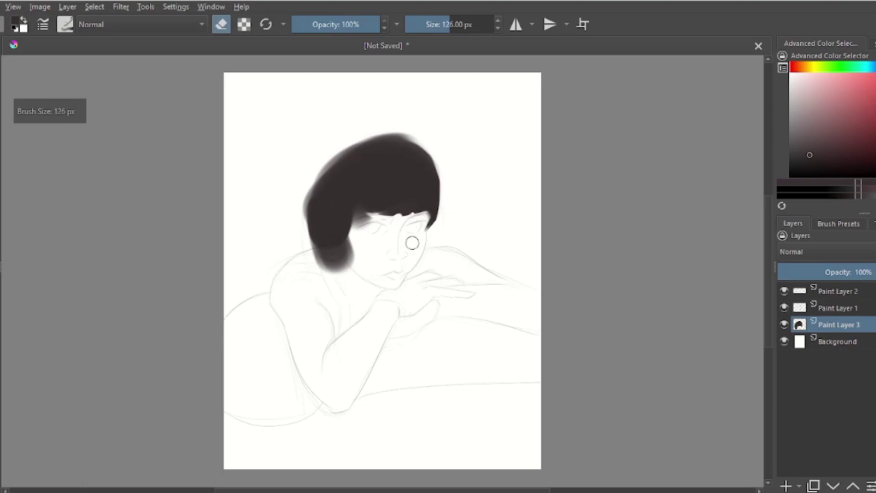
{"action": "key", "text": "bracketright"}
{"action": "key", "text": "bracketright"}
{"action": "key", "text": "bracketright"}
{"action": "key", "text": "bracketright"}
{"action": "key", "text": "bracketright"}
{"action": "mouse_move", "coordinate": [359, 207]}
{"action": "left_mouse_down"}
{"action": "mouse_move", "coordinate": [334, 228]}
{"action": "mouse_move", "coordinate": [352, 254]}
{"action": "mouse_move", "coordinate": [336, 287]}
{"action": "left_mouse_up"}
{"action": "key", "text": "bracketright"}
{"action": "key", "text": "ctrl+z"}
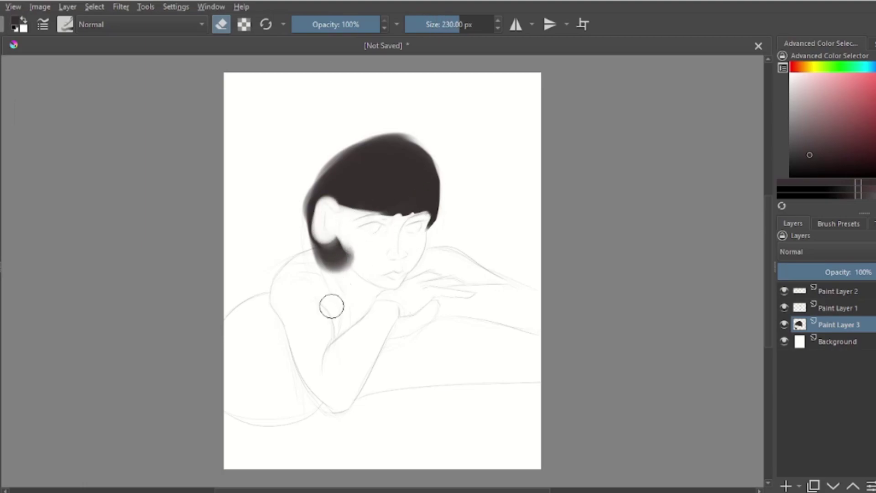
Step: Repaint the hair's left edge into a darker strand beside the face
{"action": "key", "text": "e"}
{"action": "key", "text": "bracketleft"}
{"action": "key", "text": "bracketleft"}
{"action": "key", "text": "bracketleft"}
{"action": "left_click_drag", "start_coordinate": [345, 193], "coordinate": [329, 217]}
{"action": "key", "text": "e"}
{"action": "left_click_drag", "start_coordinate": [330, 186], "coordinate": [322, 214]}
{"action": "key", "text": "ctrl+z"}
{"action": "key", "text": "e"}
{"action": "key", "text": "bracketright"}
{"action": "left_click_drag", "start_coordinate": [319, 215], "coordinate": [325, 249]}
{"action": "key", "text": "bracketright"}
{"action": "left_click_drag", "start_coordinate": [324, 203], "coordinate": [333, 256]}
{"action": "key", "text": "bracketright"}
{"action": "key", "text": "bracketright"}
{"action": "key", "text": "bracketright"}
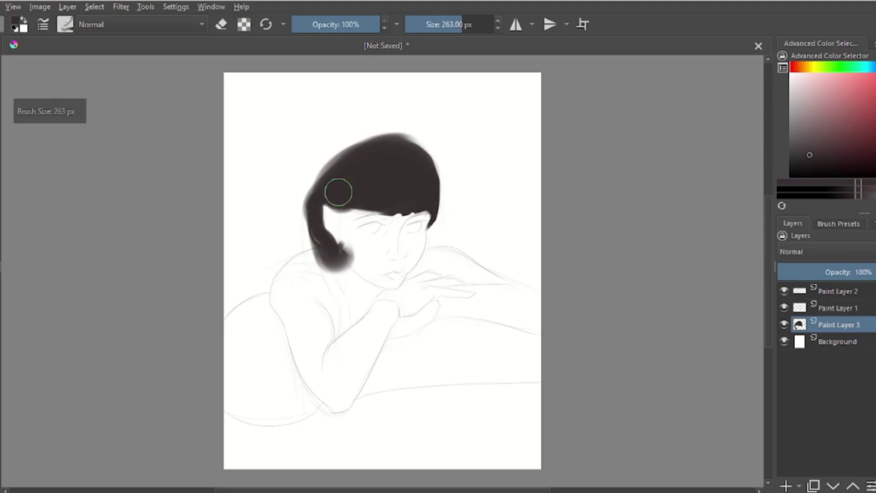
Step: Erase the soft lower part of the hair and darken its left and top-left area
{"action": "key", "text": "bracketleft"}
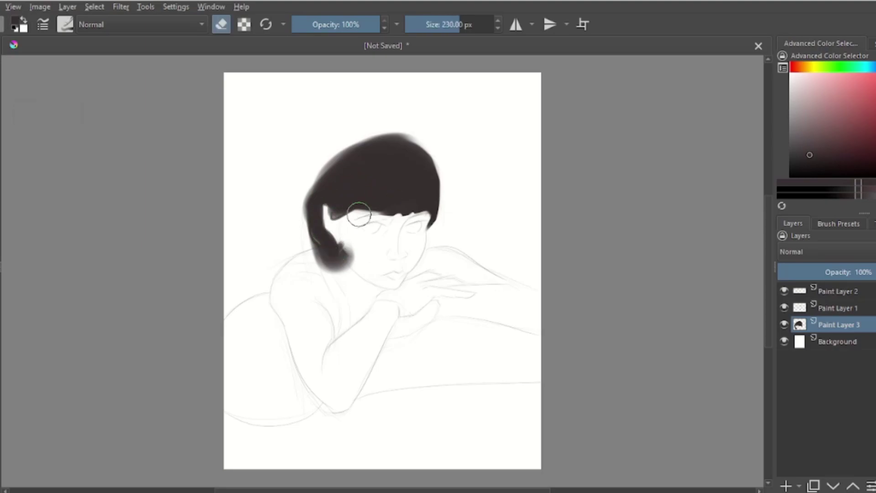
{"action": "key", "text": "bracketright"}
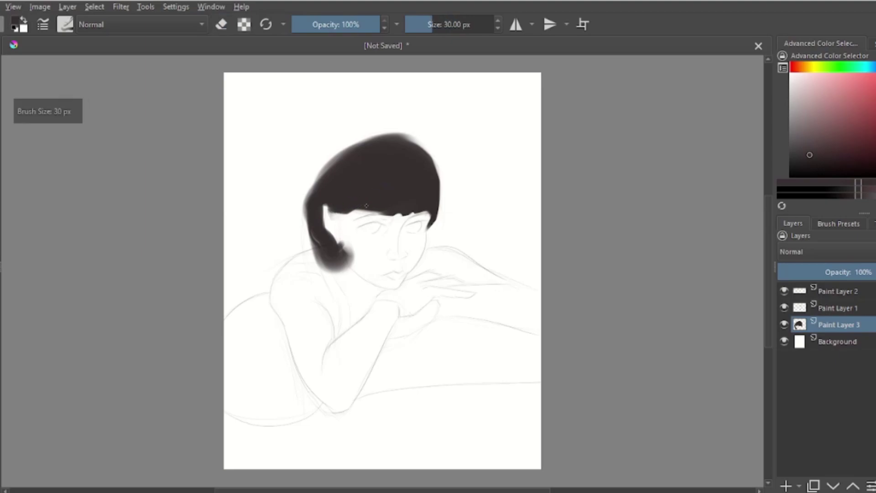
{"action": "key", "text": "e"}
{"action": "key", "text": "bracketright"}
{"action": "mouse_move", "coordinate": [336, 251]}
{"action": "left_mouse_down"}
{"action": "mouse_move", "coordinate": [344, 231]}
{"action": "mouse_move", "coordinate": [321, 277]}
{"action": "mouse_move", "coordinate": [319, 266]}
{"action": "left_mouse_up"}
{"action": "key", "text": "bracketright"}
{"action": "key", "text": "bracketright"}
{"action": "key", "text": "bracketright"}
{"action": "key", "text": "bracketright"}
{"action": "key", "text": "bracketright"}
{"action": "key", "text": "bracketright"}
{"action": "key", "text": "bracketright"}
{"action": "key", "text": "bracketright"}
{"action": "key", "text": "bracketright"}
{"action": "key", "text": "bracketright"}
{"action": "key", "text": "bracketright"}
{"action": "key", "text": "bracketright"}
{"action": "key", "text": "bracketright"}
{"action": "key", "text": "bracketright"}
{"action": "key", "text": "bracketright"}
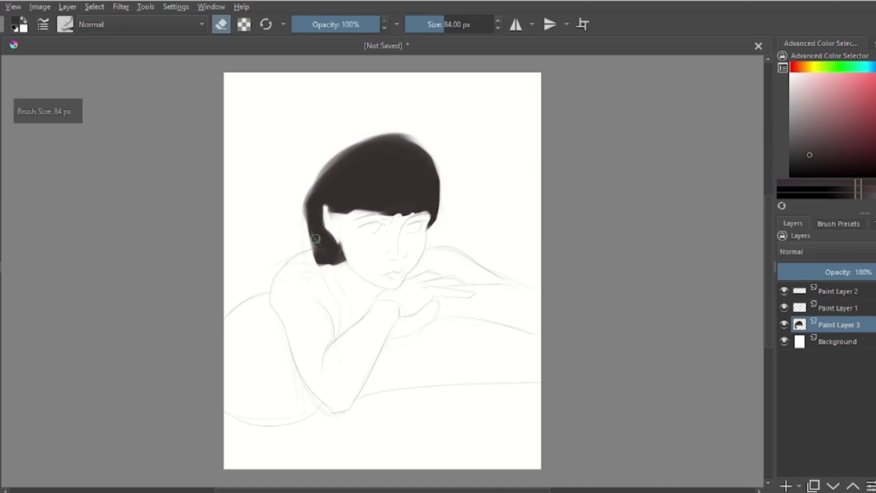
Step: Smooth the hair's top-left edge, erase a notch in the fringe, and darken the lower-left edge
{"action": "key", "text": "bracketright"}
{"action": "key", "text": "bracketright"}
{"action": "key", "text": "bracketright"}
{"action": "key", "text": "e"}
{"action": "key", "text": "bracketright"}
{"action": "key", "text": "bracketright"}
{"action": "key", "text": "bracketright"}
{"action": "key", "text": "bracketleft"}
{"action": "key", "text": "bracketleft"}
{"action": "key", "text": "e"}
{"action": "mouse_move", "coordinate": [315, 246]}
{"action": "left_mouse_down"}
{"action": "mouse_move", "coordinate": [319, 150]}
{"action": "mouse_move", "coordinate": [375, 168]}
{"action": "mouse_move", "coordinate": [340, 186]}
{"action": "mouse_move", "coordinate": [352, 190]}
{"action": "left_mouse_up"}
{"action": "key", "text": "e"}
{"action": "key", "text": "bracketleft"}
{"action": "key", "text": "bracketleft"}
{"action": "key", "text": "bracketleft"}
{"action": "key", "text": "bracketleft"}
{"action": "key", "text": "bracketleft"}
{"action": "key", "text": "e"}
{"action": "left_click_drag", "start_coordinate": [346, 134], "coordinate": [328, 150]}
{"action": "key", "text": "bracketleft"}
{"action": "key", "text": "bracketleft"}
{"action": "key", "text": "bracketleft"}
{"action": "key", "text": "bracketleft"}
{"action": "key", "text": "bracketleft"}
{"action": "key", "text": "bracketleft"}
{"action": "key", "text": "bracketright"}
{"action": "key", "text": "bracketright"}
{"action": "left_click_drag", "start_coordinate": [372, 209], "coordinate": [378, 194]}
{"action": "key", "text": "e"}
{"action": "key", "text": "bracketright"}
{"action": "key", "text": "bracketright"}
{"action": "key", "text": "bracketright"}
{"action": "key", "text": "bracketleft"}
{"action": "key", "text": "bracketleft"}
{"action": "key", "text": "bracketleft"}
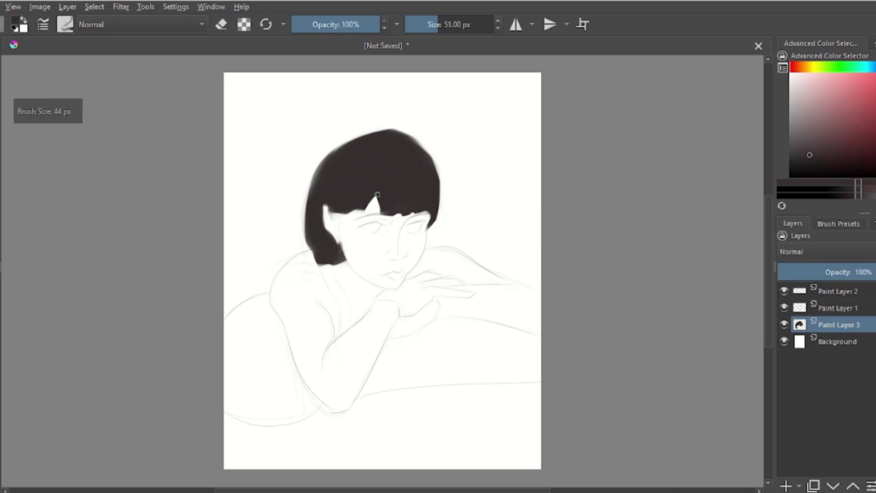
{"action": "key", "text": "bracketright"}
{"action": "key", "text": "bracketright"}
{"action": "key", "text": "bracketright"}
{"action": "left_click_drag", "start_coordinate": [338, 249], "coordinate": [337, 266]}
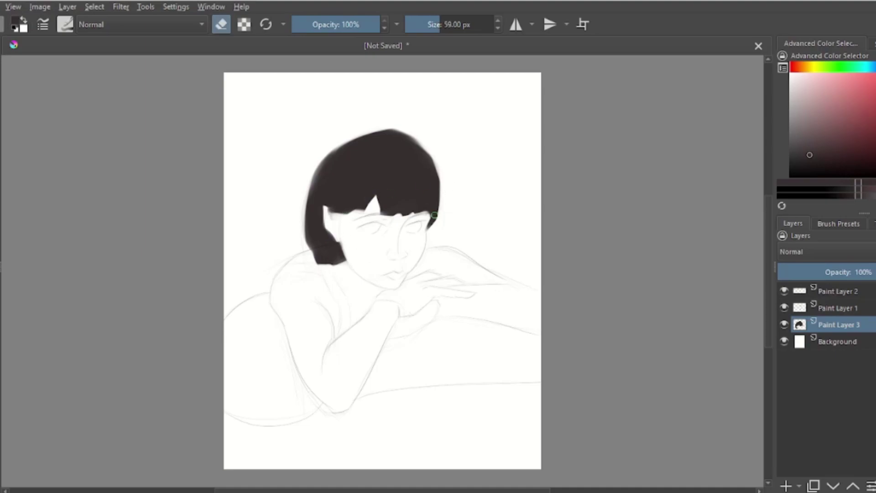
Step: Draw a thin line along the hair's left edge, then set the brush to 6 px
{"action": "key", "text": "bracketleft"}
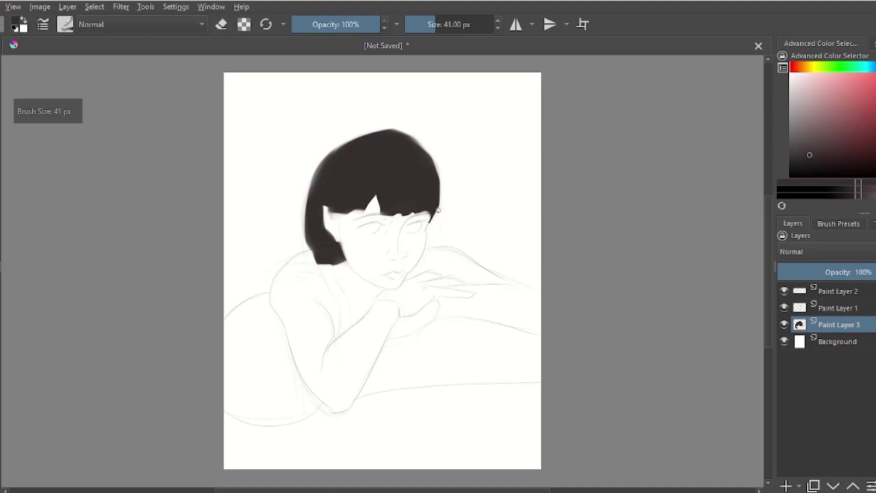
{"action": "key", "text": "bracketleft"}
{"action": "key", "text": "bracketleft"}
{"action": "key", "text": "bracketleft"}
{"action": "left_click_drag", "start_coordinate": [315, 171], "coordinate": [306, 253]}
{"action": "key", "text": "bracketright"}
{"action": "key", "text": "bracketright"}
{"action": "key", "text": "bracketright"}
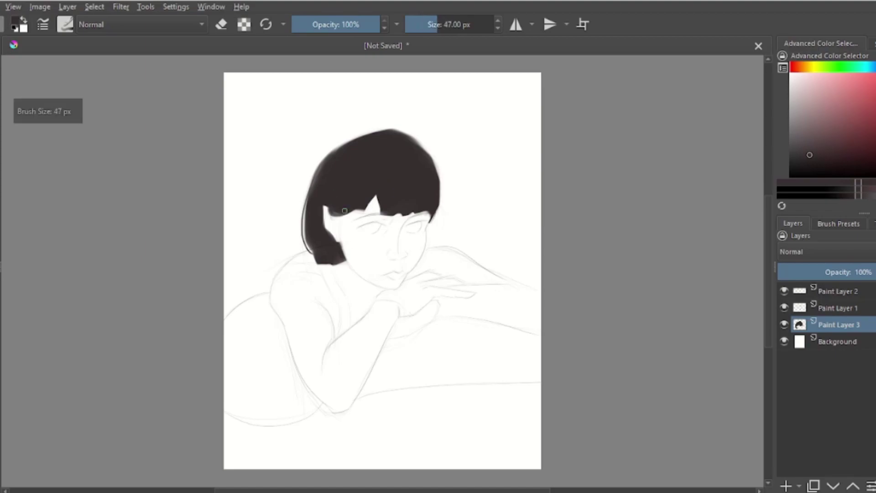
{"action": "key", "text": "bracketleft"}
{"action": "key", "text": "bracketleft"}
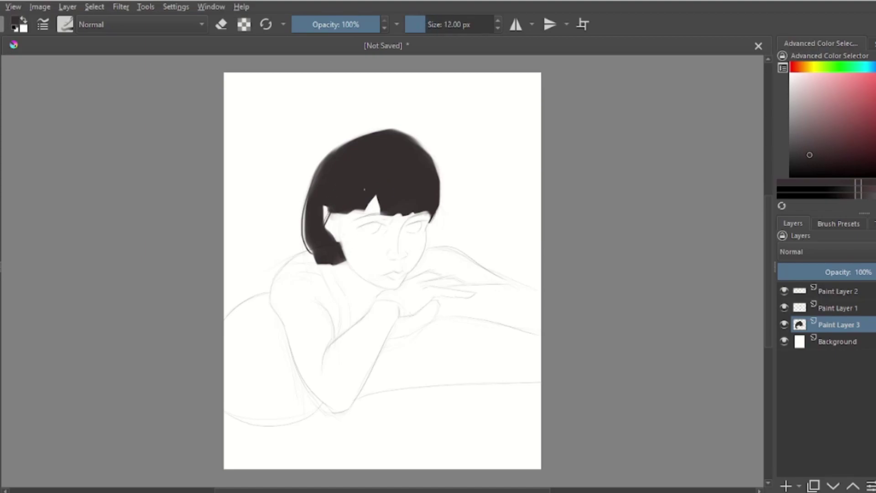
{"action": "key", "text": "bracketleft"}
{"action": "key", "text": "bracketleft"}
{"action": "key", "text": "bracketleft"}
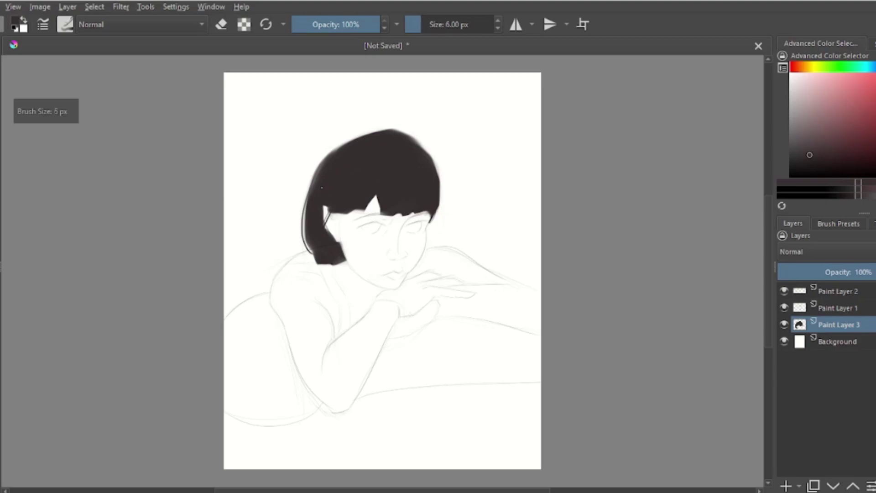
Step: Paint a dark eyebrow above each eye with a small brush
{"action": "key", "text": "e"}
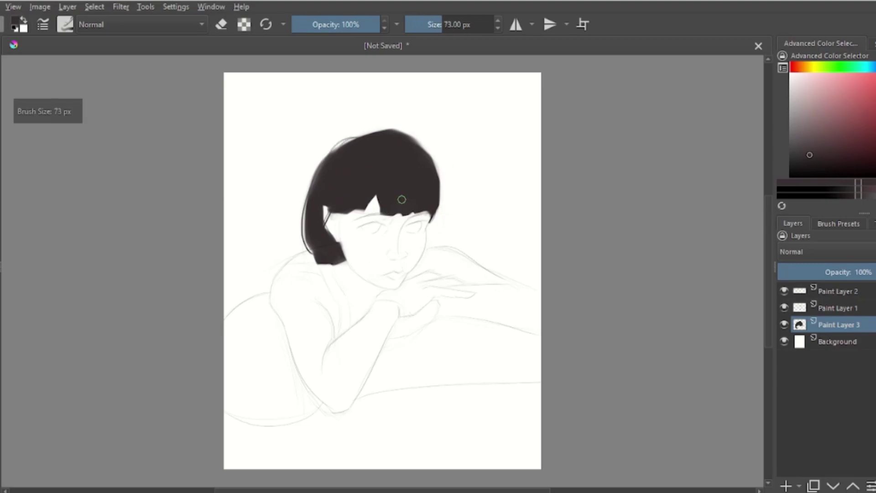
{"action": "key", "text": "bracketleft"}
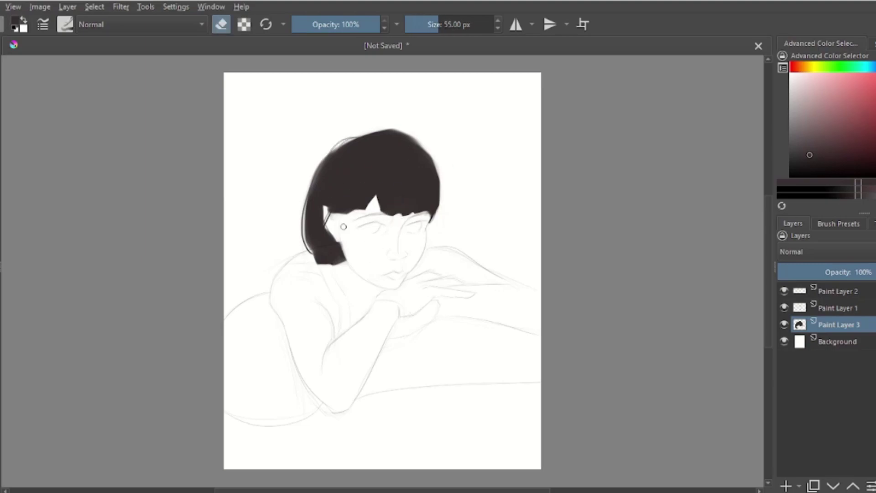
{"action": "key", "text": "e"}
{"action": "left_click_drag", "start_coordinate": [410, 214], "coordinate": [429, 213]}
{"action": "left_click_drag", "start_coordinate": [354, 221], "coordinate": [383, 212]}
Step: Dot a dark pupil into each eye
{"action": "key", "text": "bracketright"}
{"action": "key", "text": "bracketright"}
{"action": "key", "text": "bracketright"}
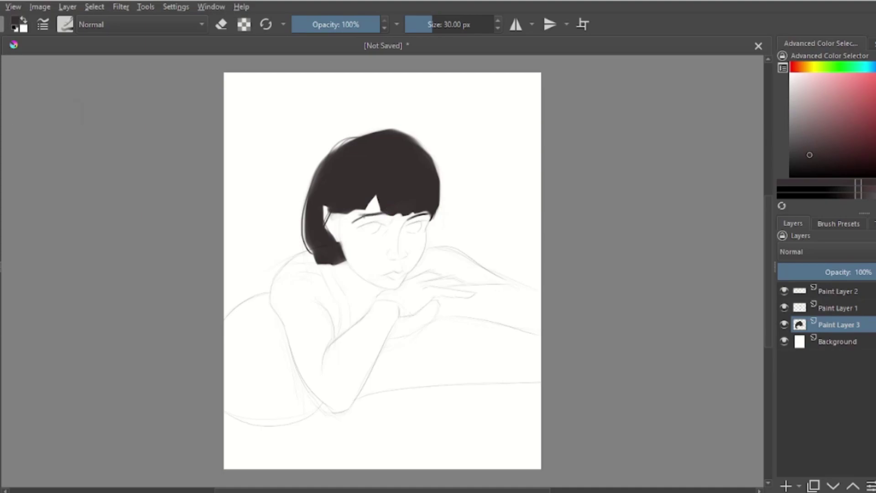
{"action": "key", "text": "bracketleft"}
{"action": "key", "text": "bracketleft"}
{"action": "key", "text": "bracketleft"}
{"action": "key", "text": "bracketleft"}
{"action": "key", "text": "bracketright"}
{"action": "key", "text": "bracketright"}
{"action": "key", "text": "bracketright"}
{"action": "left_click", "coordinate": [412, 226]}
{"action": "left_click", "coordinate": [371, 226]}
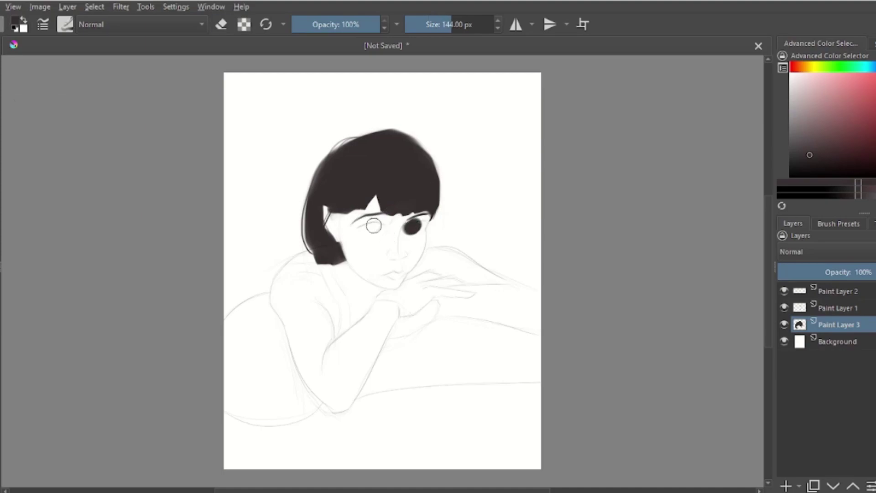
Step: Sweep broad dark strokes from behind the shoulder down the upper arm
{"action": "key", "text": "e"}
{"action": "key", "text": "bracketright"}
{"action": "key", "text": "bracketright"}
{"action": "key", "text": "bracketright"}
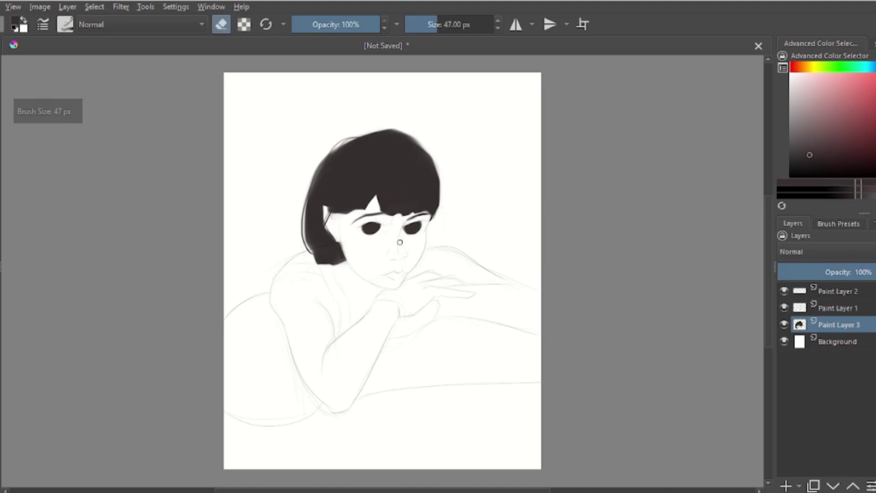
{"action": "key", "text": "e"}
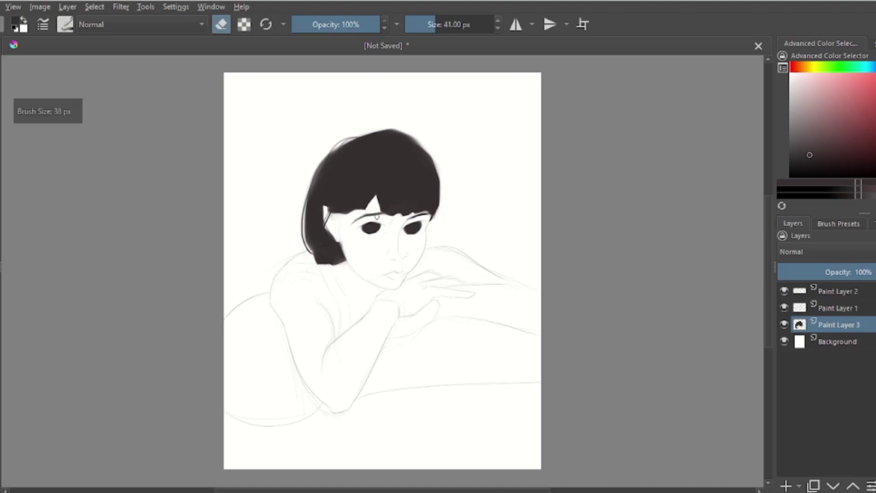
{"action": "key", "text": "bracketleft"}
{"action": "key", "text": "bracketleft"}
{"action": "key", "text": "bracketleft"}
{"action": "key", "text": "bracketleft"}
{"action": "key", "text": "bracketleft"}
{"action": "key", "text": "bracketleft"}
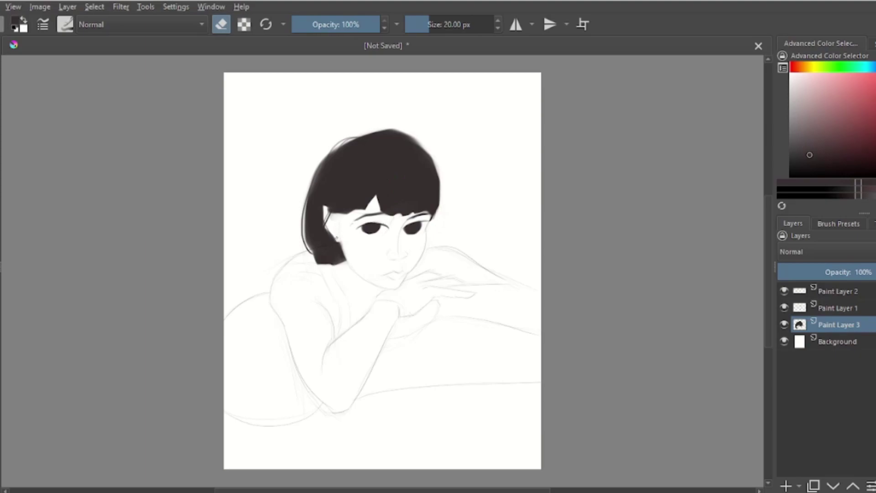
{"action": "key", "text": "bracketright"}
{"action": "key", "text": "bracketright"}
{"action": "key", "text": "bracketright"}
{"action": "key", "text": "bracketright"}
{"action": "key", "text": "e"}
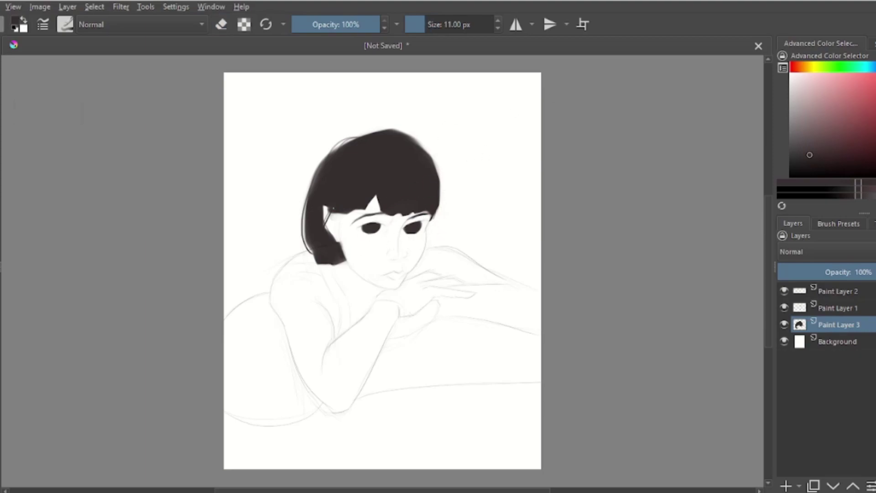
{"action": "key", "text": "bracketright"}
{"action": "key", "text": "bracketright"}
{"action": "key", "text": "bracketright"}
{"action": "mouse_move", "coordinate": [308, 264]}
{"action": "left_mouse_down"}
{"action": "mouse_move", "coordinate": [297, 269]}
{"action": "mouse_move", "coordinate": [341, 312]}
{"action": "left_mouse_up"}
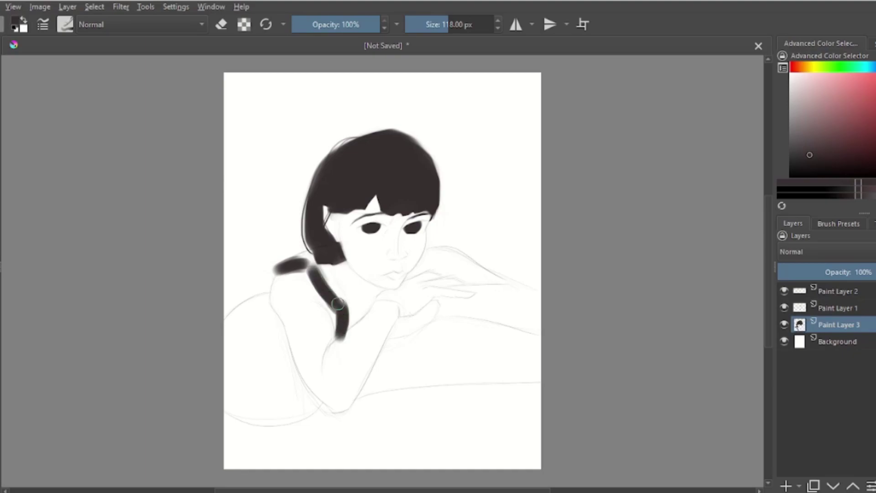
Step: Erase the left end and lower part of the shoulder stroke to shape the strap
{"action": "key", "text": "e"}
{"action": "key", "text": "bracketleft"}
{"action": "left_click_drag", "start_coordinate": [297, 266], "coordinate": [273, 271]}
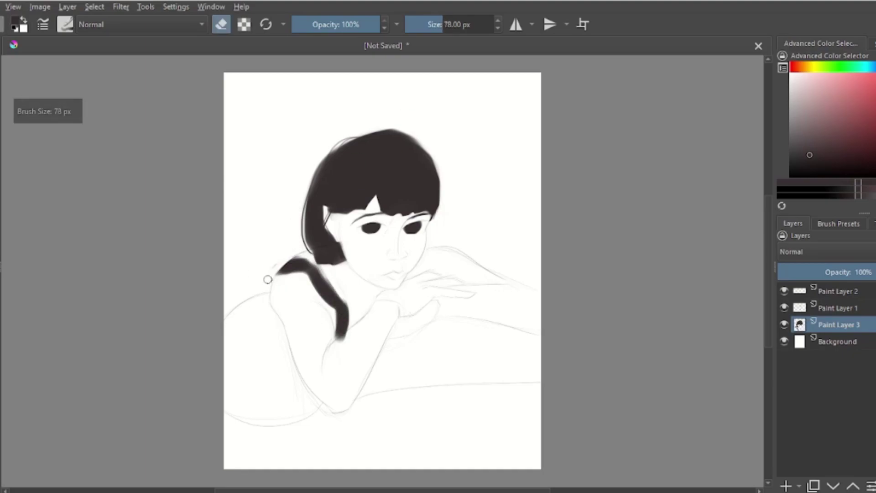
{"action": "key", "text": "bracketright"}
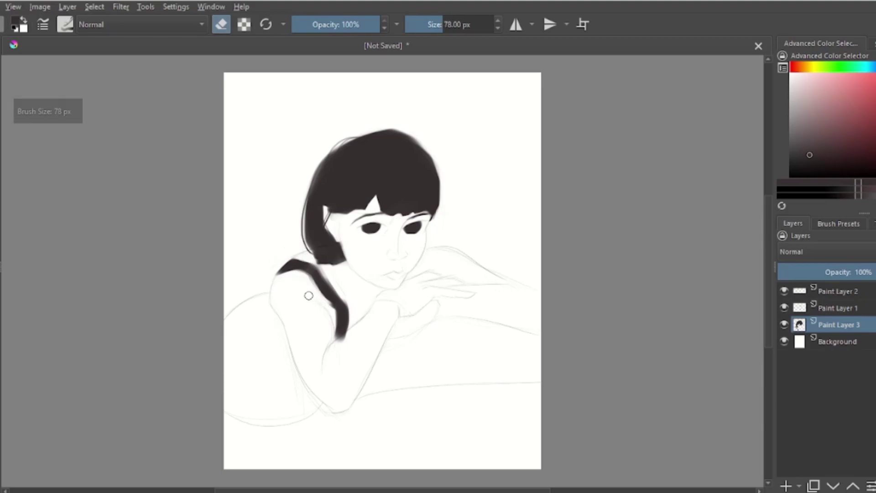
{"action": "key", "text": "bracketright"}
{"action": "key", "text": "bracketright"}
{"action": "key", "text": "bracketright"}
{"action": "mouse_move", "coordinate": [352, 297]}
{"action": "left_mouse_down"}
{"action": "mouse_move", "coordinate": [327, 329]}
{"action": "mouse_move", "coordinate": [319, 305]}
{"action": "mouse_move", "coordinate": [327, 318]}
{"action": "mouse_move", "coordinate": [330, 297]}
{"action": "mouse_move", "coordinate": [343, 315]}
{"action": "mouse_move", "coordinate": [314, 279]}
{"action": "mouse_move", "coordinate": [342, 333]}
{"action": "left_mouse_up"}
{"action": "key", "text": "e"}
{"action": "key", "text": "bracketleft"}
{"action": "key", "text": "bracketleft"}
{"action": "key", "text": "bracketleft"}
Step: Add another dark stroke at the strap's upper end and trim it with the eraser
{"action": "key", "text": "e"}
{"action": "key", "text": "e"}
{"action": "key", "text": "bracketright"}
{"action": "key", "text": "bracketright"}
{"action": "key", "text": "e"}
{"action": "key", "text": "bracketleft"}
{"action": "key", "text": "bracketleft"}
{"action": "key", "text": "bracketleft"}
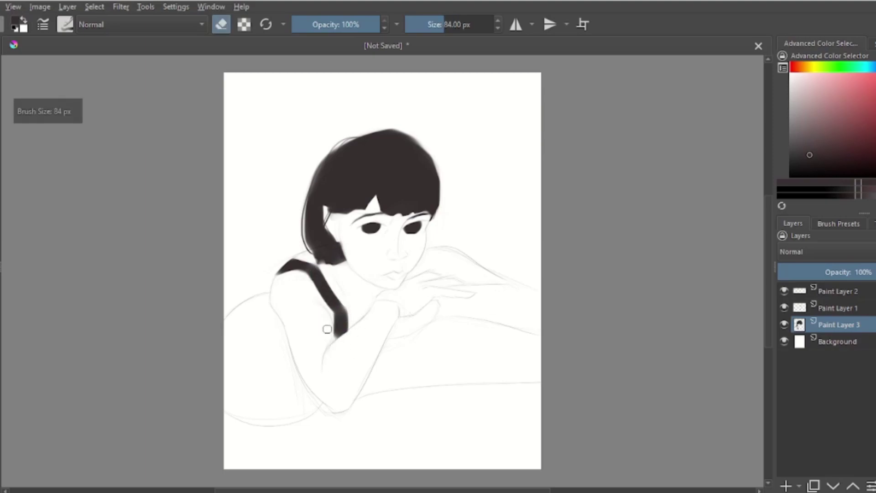
{"action": "key", "text": "bracketleft"}
{"action": "key", "text": "bracketleft"}
{"action": "key", "text": "bracketleft"}
{"action": "key", "text": "bracketleft"}
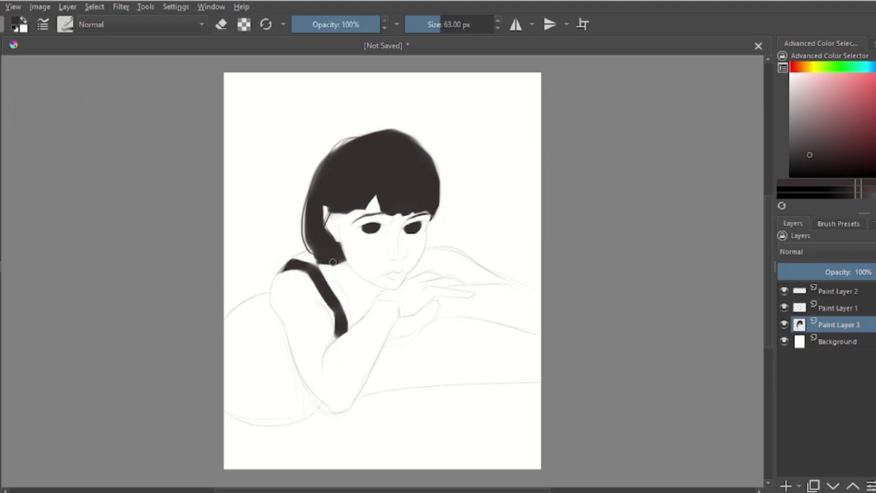
{"action": "key", "text": "bracketleft"}
{"action": "key", "text": "e"}
{"action": "mouse_move", "coordinate": [308, 229]}
{"action": "left_mouse_down"}
{"action": "mouse_move", "coordinate": [321, 254]}
{"action": "mouse_move", "coordinate": [280, 274]}
{"action": "left_mouse_up"}
{"action": "key", "text": "e"}
{"action": "key", "text": "e"}
{"action": "key", "text": "e"}
{"action": "key", "text": "bracketleft"}
{"action": "key", "text": "bracketleft"}
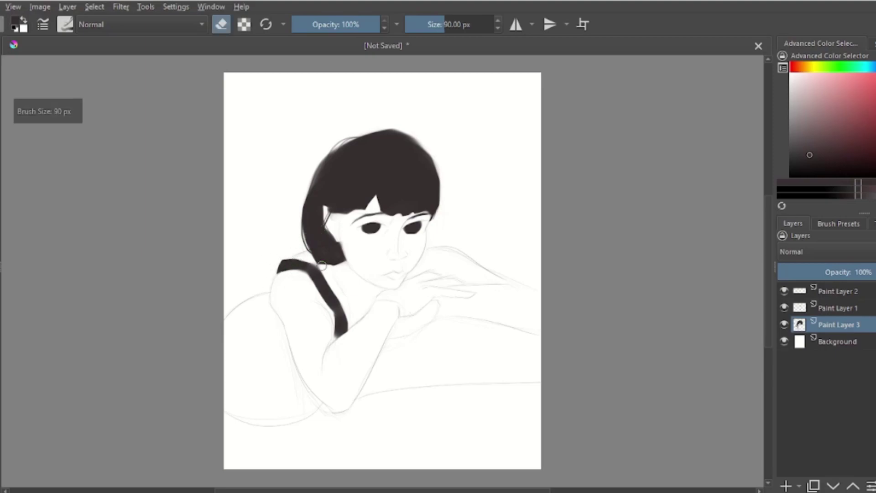
{"action": "key", "text": "bracketright"}
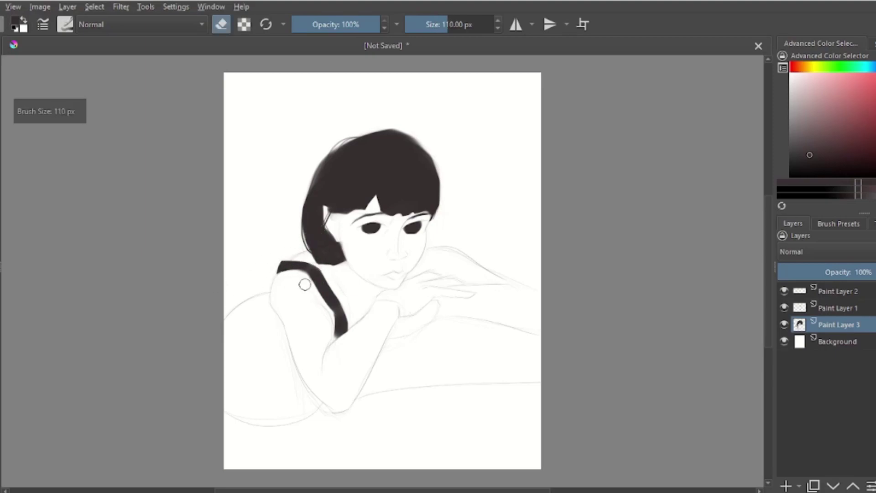
{"action": "key", "text": "bracketright"}
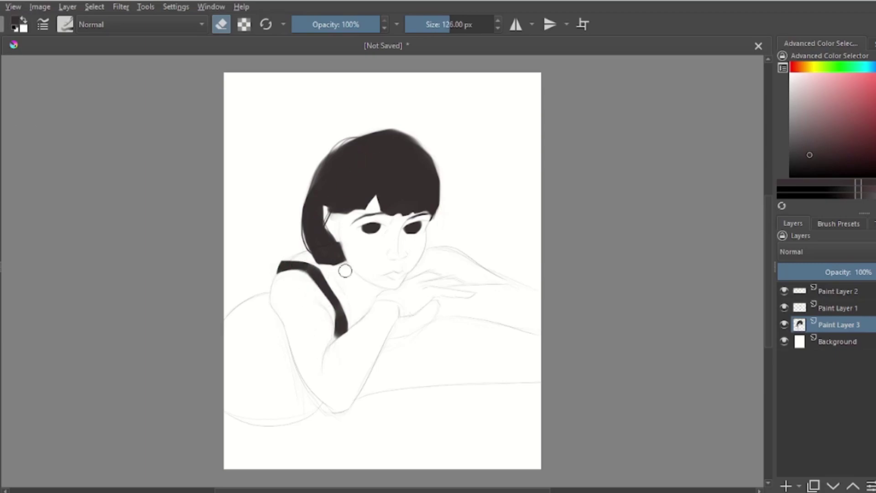
{"action": "key", "text": "e"}
{"action": "key", "text": "e"}
{"action": "key", "text": "e"}
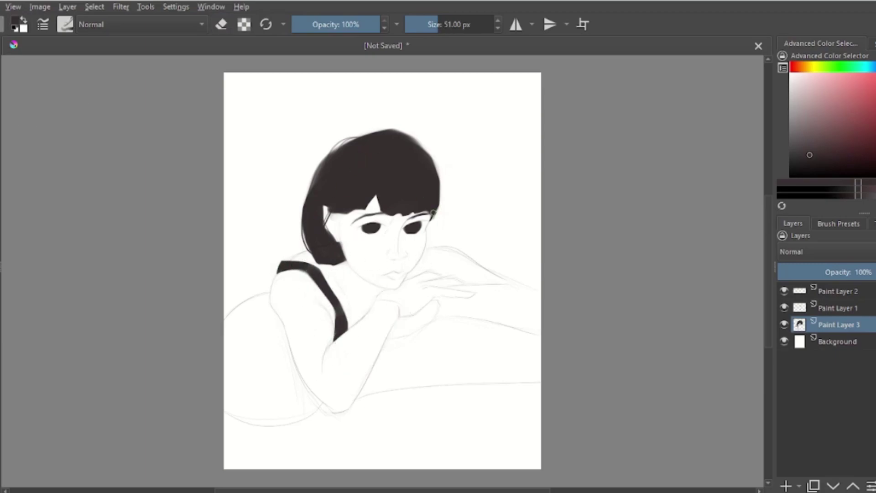
{"action": "key", "text": "bracketleft"}
{"action": "key", "text": "bracketleft"}
{"action": "key", "text": "bracketleft"}
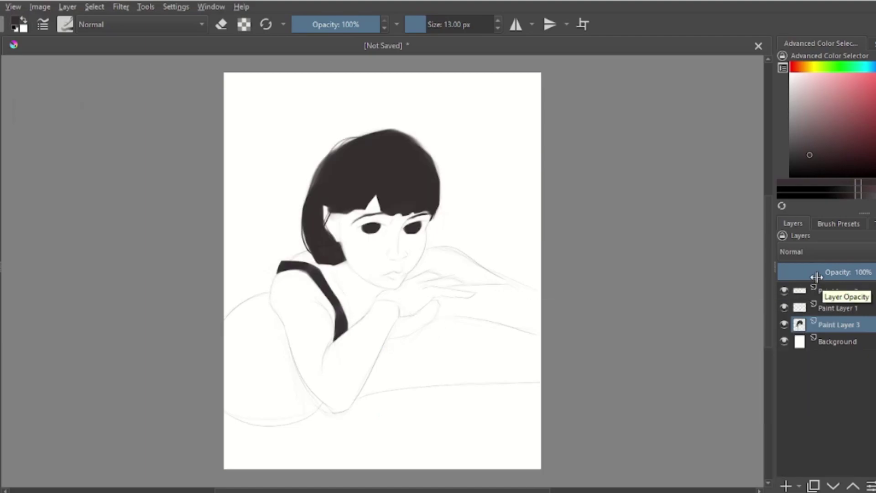
Step: Start a Color Balance filter layer, then cancel it
{"action": "left_click", "coordinate": [798, 486]}
{"action": "left_click", "coordinate": [816, 356]}
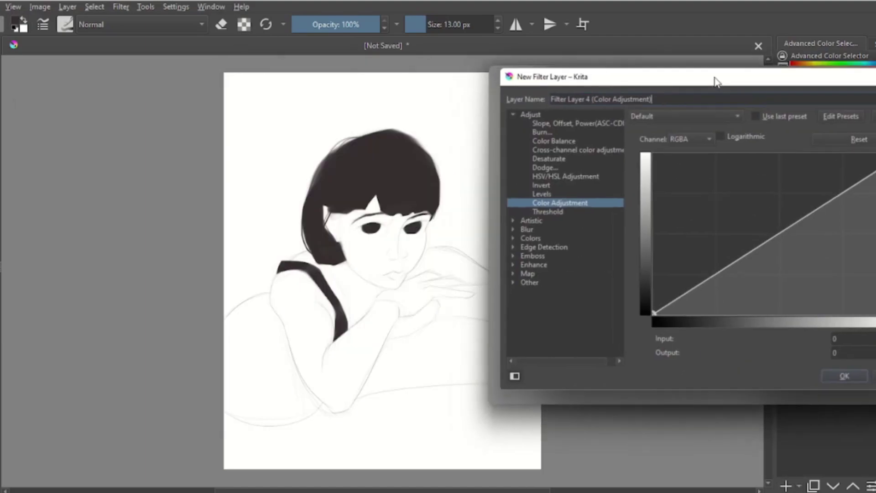
{"action": "left_click", "coordinate": [598, 125]}
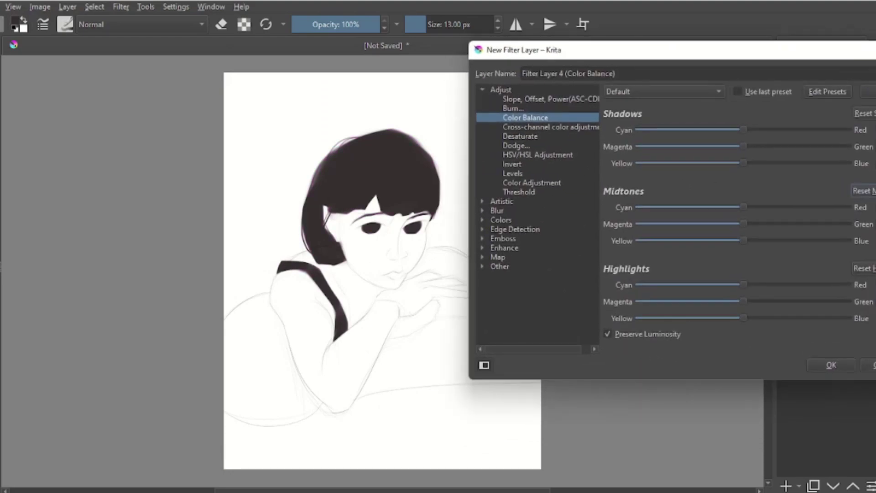
{"action": "key", "text": "Escape"}
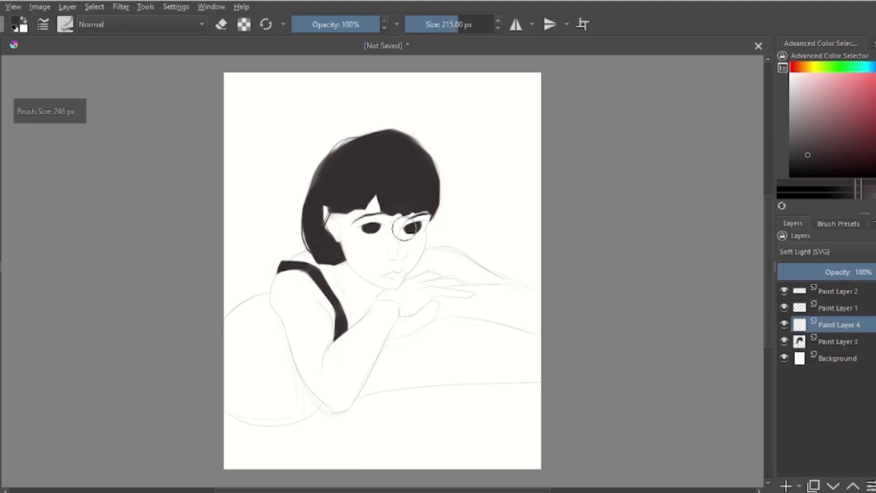
Step: Wash light beige over the hair with a ~1000 px brush, then hide that tint layer
{"action": "left_click_drag", "start_coordinate": [403, 230], "coordinate": [501, 230]}
{"action": "left_click", "coordinate": [810, 67]}
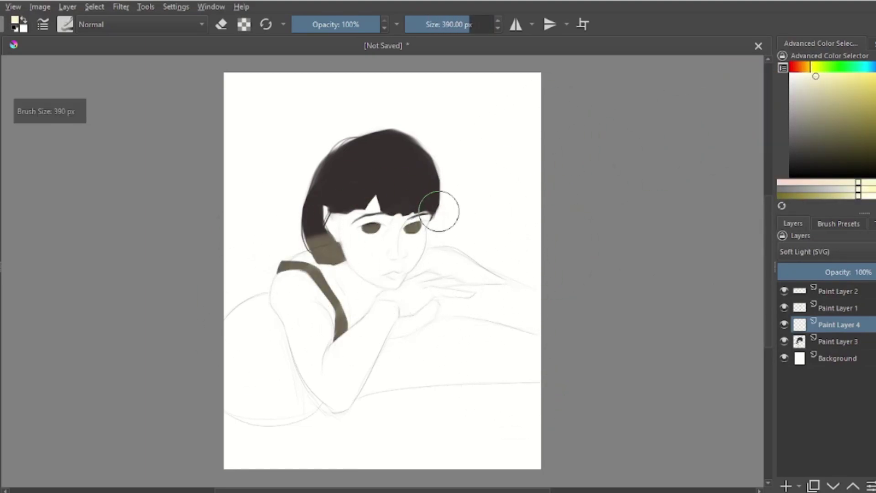
{"action": "left_click_drag", "start_coordinate": [493, 162], "coordinate": [459, 153]}
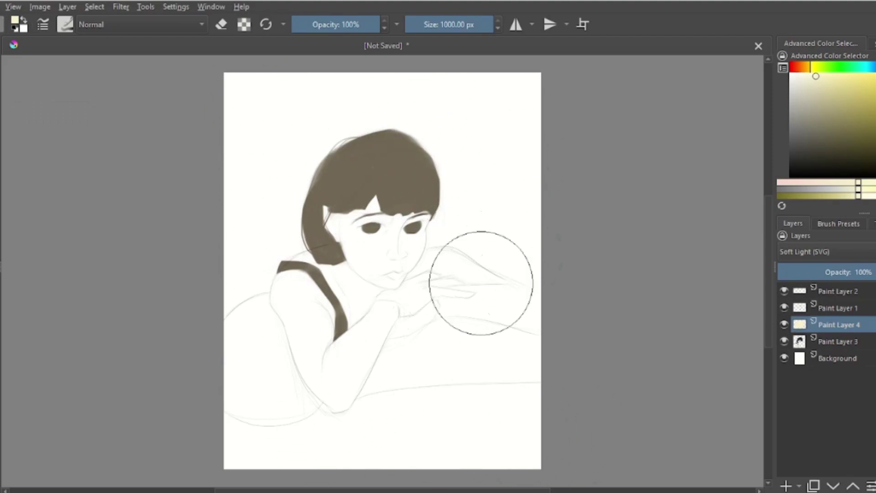
{"action": "left_click", "coordinate": [784, 324]}
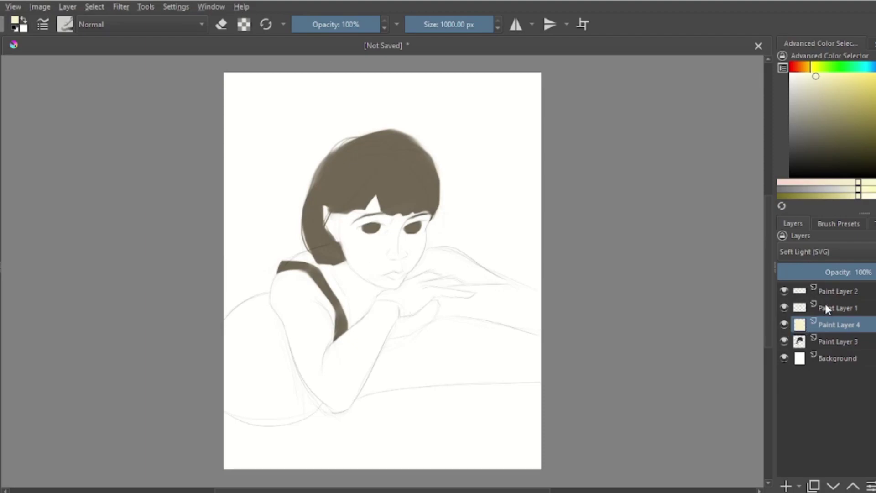
Step: Add an empty Paint Layer 4 beneath Paint Layer 3 and show the hair again
{"action": "left_click", "coordinate": [798, 486]}
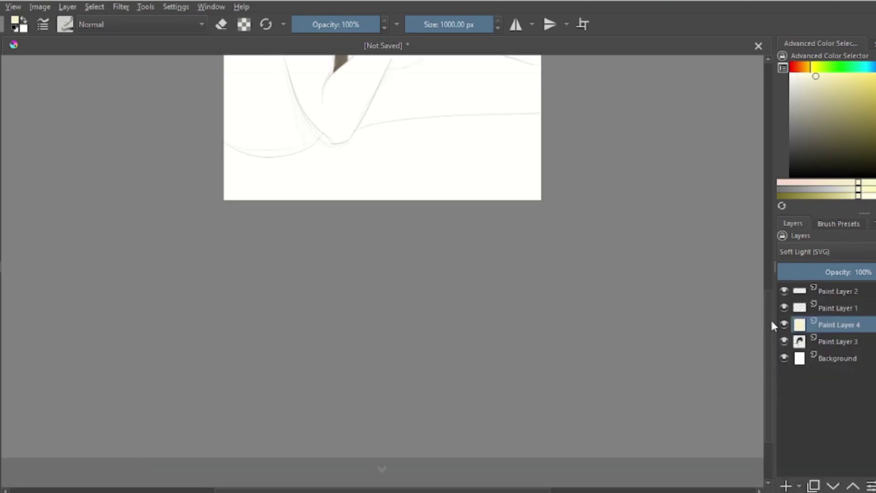
{"action": "left_click", "coordinate": [784, 324]}
{"action": "left_click", "coordinate": [805, 343]}
{"action": "key", "text": "Insert"}
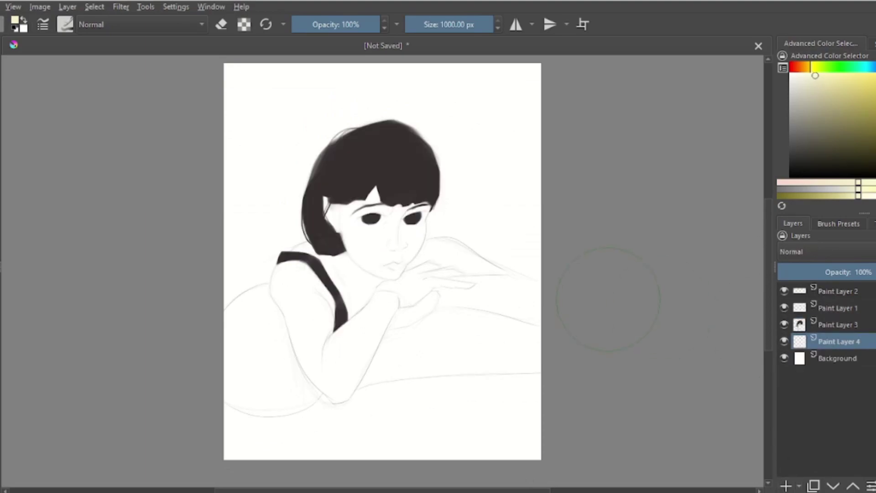
Step: Paint a greyish-olive shadow by the hands and erase it into shape around the fingers
{"action": "mouse_move", "coordinate": [392, 215]}
{"action": "left_mouse_down"}
{"action": "mouse_move", "coordinate": [371, 215]}
{"action": "mouse_move", "coordinate": [368, 252]}
{"action": "mouse_move", "coordinate": [452, 262]}
{"action": "mouse_move", "coordinate": [424, 258]}
{"action": "mouse_move", "coordinate": [467, 272]}
{"action": "left_mouse_up"}
{"action": "key", "text": "ctrl+z"}
{"action": "left_click", "coordinate": [813, 81]}
{"action": "left_click", "coordinate": [800, 98]}
{"action": "key", "text": "ctrl+z"}
{"action": "key", "text": "ctrl+z"}
{"action": "key", "text": "e"}
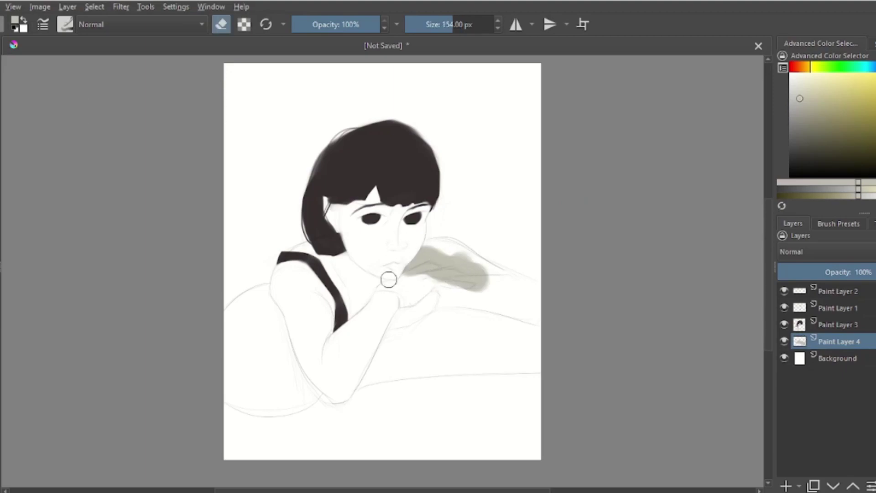
{"action": "key", "text": "bracketright"}
{"action": "left_click_drag", "start_coordinate": [429, 271], "coordinate": [497, 284]}
{"action": "left_click_drag", "start_coordinate": [454, 249], "coordinate": [480, 249]}
Step: Add more grey shading on the cushion near the arm with a ~90 px brush
{"action": "key", "text": "bracketright"}
{"action": "key", "text": "bracketright"}
{"action": "key", "text": "bracketright"}
{"action": "key", "text": "bracketright"}
{"action": "key", "text": "bracketright"}
{"action": "key", "text": "bracketright"}
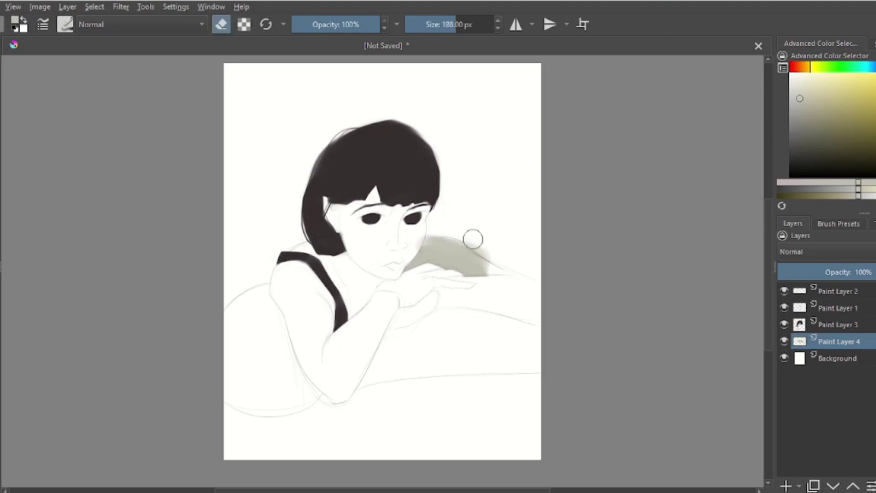
{"action": "key", "text": "bracketleft"}
{"action": "key", "text": "bracketleft"}
{"action": "key", "text": "bracketleft"}
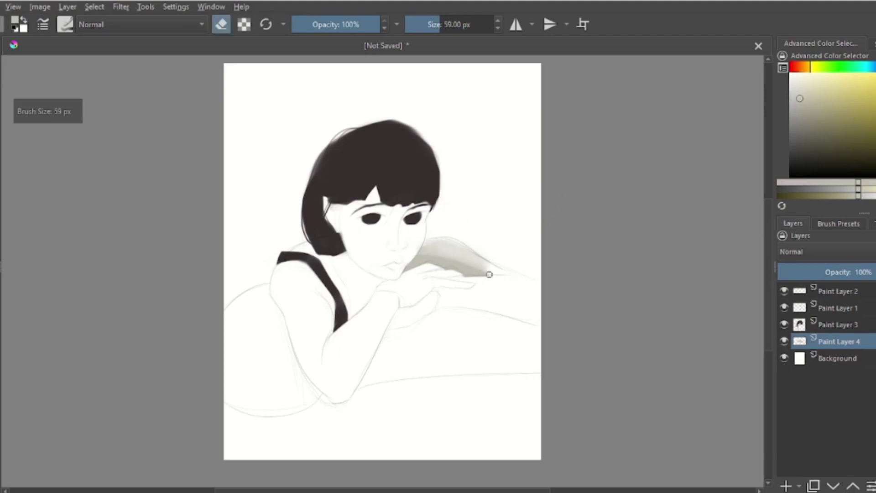
{"action": "key", "text": "bracketleft"}
{"action": "key", "text": "bracketleft"}
{"action": "key", "text": "bracketleft"}
{"action": "key", "text": "e"}
{"action": "key", "text": "bracketleft"}
{"action": "key", "text": "bracketleft"}
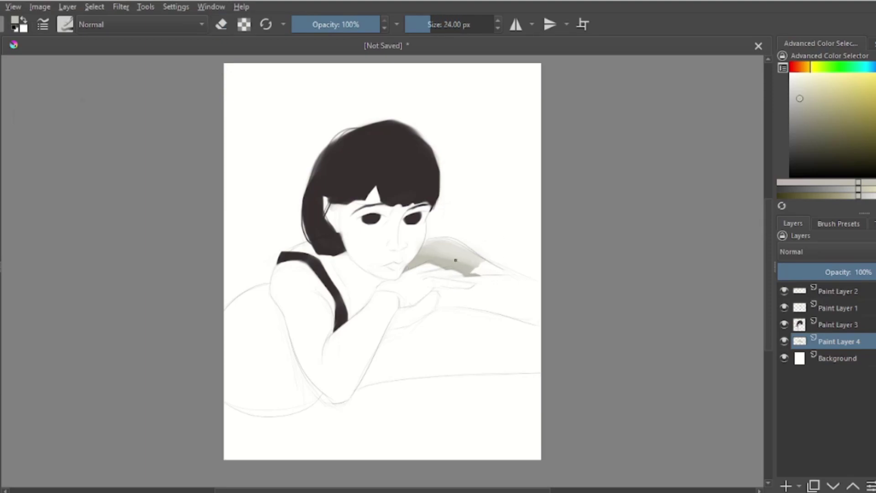
{"action": "left_click", "coordinate": [802, 114]}
{"action": "key", "text": "bracketright"}
{"action": "key", "text": "bracketright"}
{"action": "key", "text": "bracketright"}
{"action": "mouse_move", "coordinate": [401, 270]}
{"action": "left_mouse_down"}
{"action": "mouse_move", "coordinate": [474, 276]}
{"action": "mouse_move", "coordinate": [417, 270]}
{"action": "left_mouse_up"}
Step: Choose a brown shade from the red-orange hue for strap shading
{"action": "key", "text": "e"}
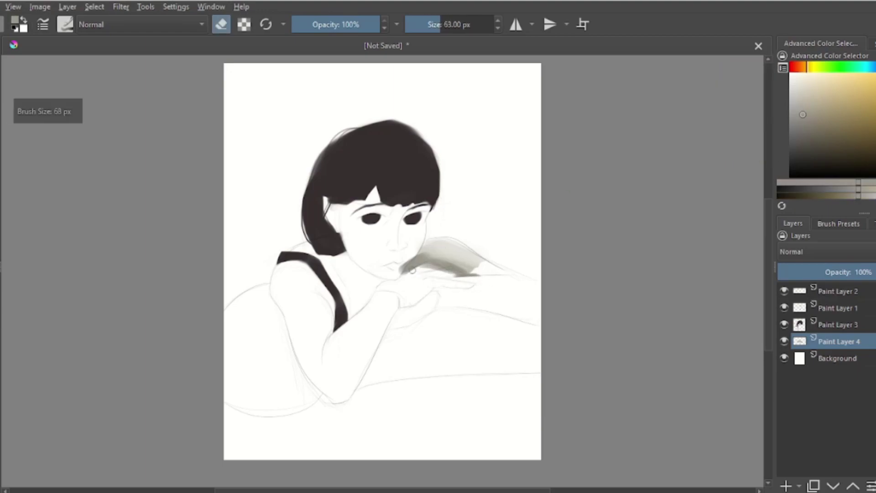
{"action": "key", "text": "bracketright"}
{"action": "key", "text": "bracketright"}
{"action": "key", "text": "bracketleft"}
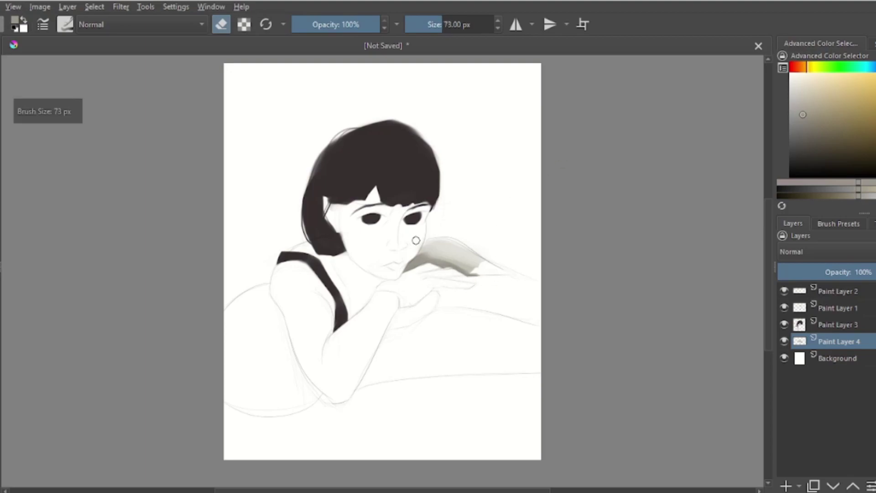
{"action": "left_click", "coordinate": [797, 67]}
{"action": "left_click", "coordinate": [814, 127]}
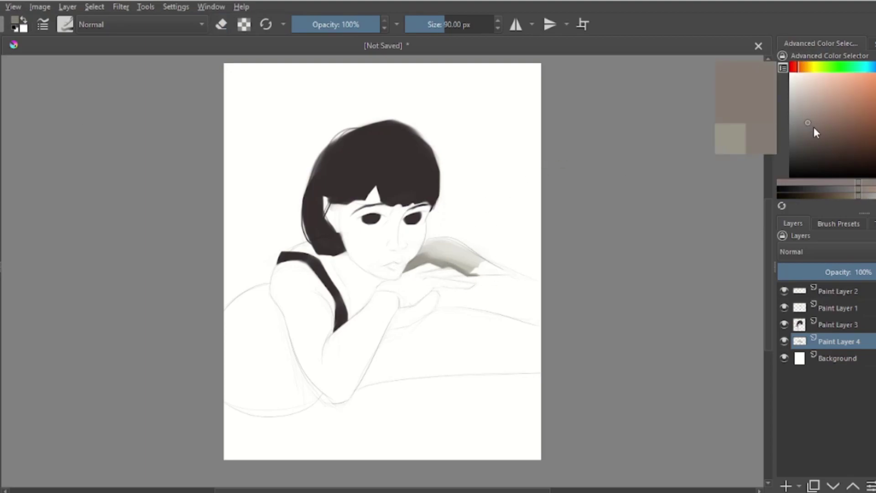
Step: Paint rich brown shading beside the strap with a 110 px brush and soften it near the hand
{"action": "key", "text": "bracketright"}
{"action": "key", "text": "bracketright"}
{"action": "key", "text": "bracketright"}
{"action": "left_click_drag", "start_coordinate": [342, 268], "coordinate": [335, 264]}
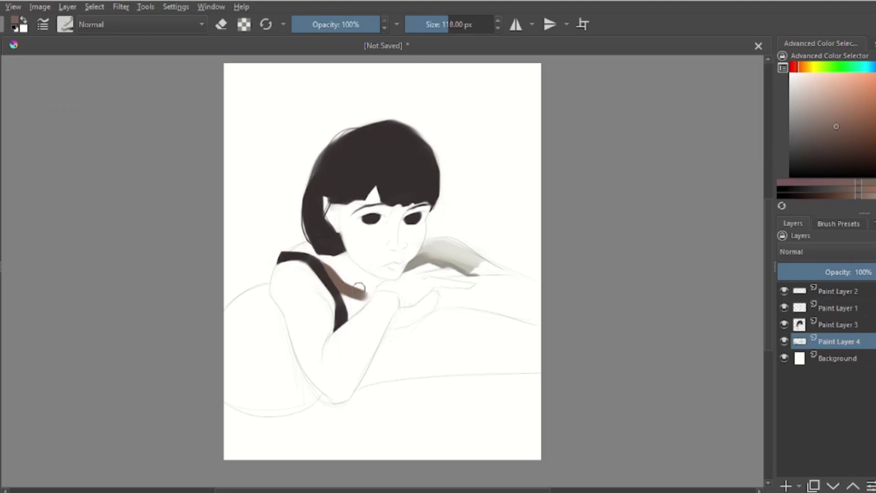
{"action": "left_click", "coordinate": [374, 296], "text": "ctrl"}
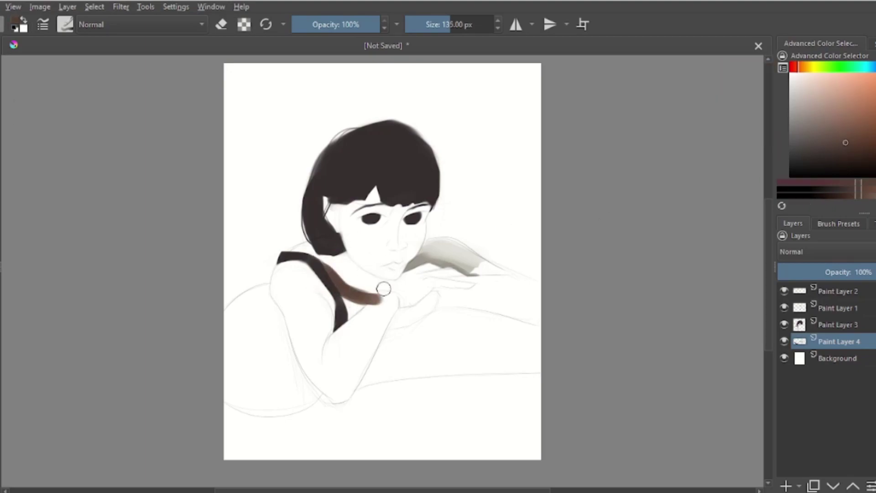
{"action": "key", "text": "e"}
{"action": "mouse_move", "coordinate": [330, 260]}
{"action": "left_mouse_down"}
{"action": "mouse_move", "coordinate": [338, 282]}
{"action": "mouse_move", "coordinate": [329, 285]}
{"action": "left_mouse_up"}
{"action": "key", "text": "bracketleft"}
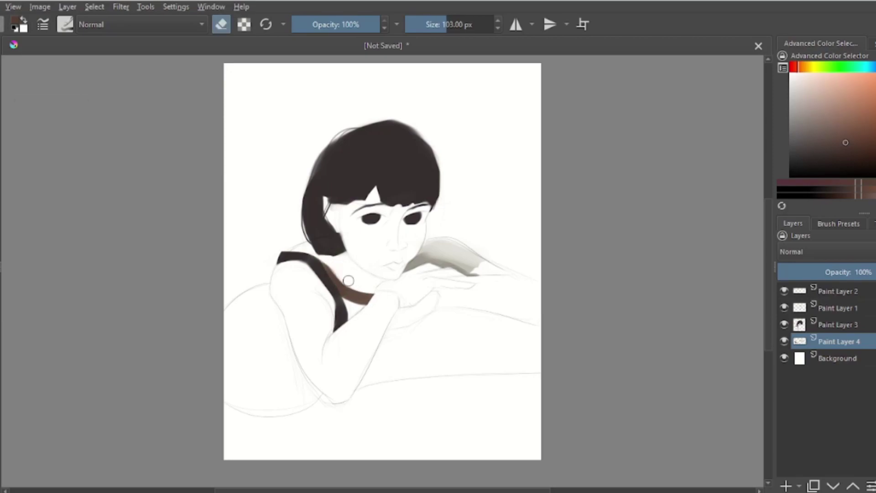
{"action": "key", "text": "bracketright"}
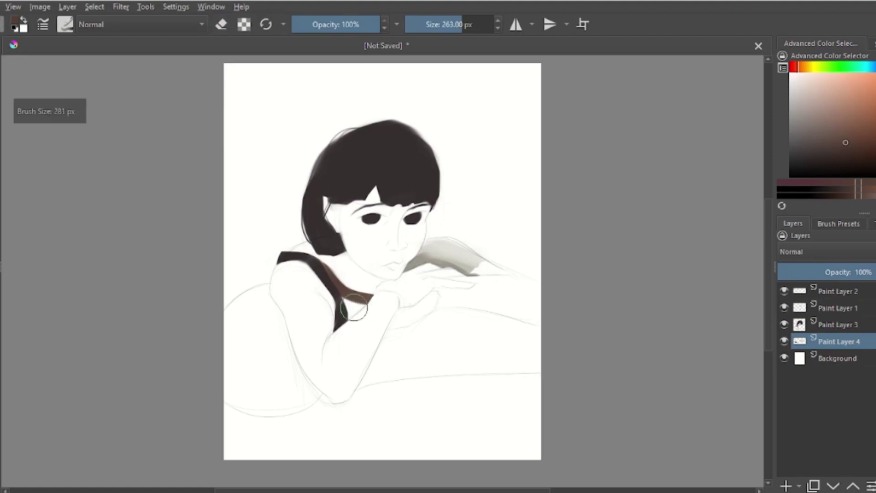
{"action": "key", "text": "e"}
{"action": "left_click_drag", "start_coordinate": [367, 308], "coordinate": [345, 334]}
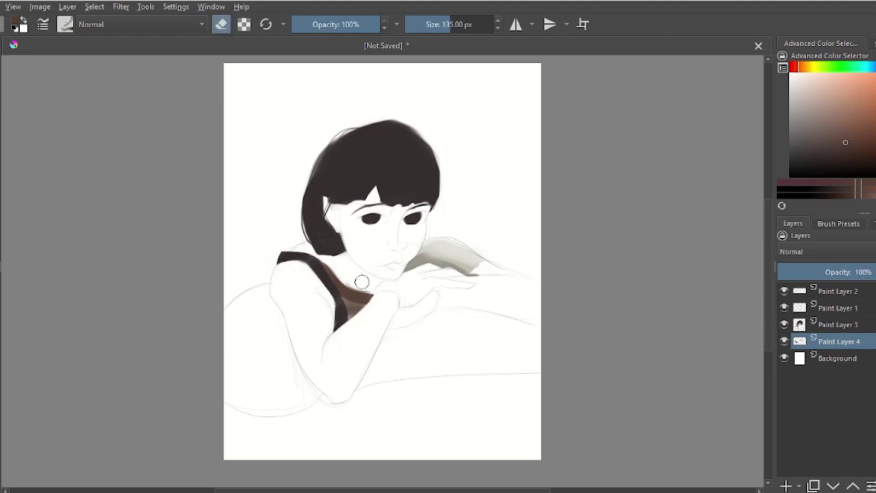
Step: Add a new skin layer with a 78 px brush and a light yellow-beige colour
{"action": "key", "text": "e"}
{"action": "left_click_drag", "start_coordinate": [322, 269], "coordinate": [292, 328]}
{"action": "key", "text": "ctrl+z"}
{"action": "key", "text": "bracketleft"}
{"action": "key", "text": "bracketleft"}
{"action": "key", "text": "bracketleft"}
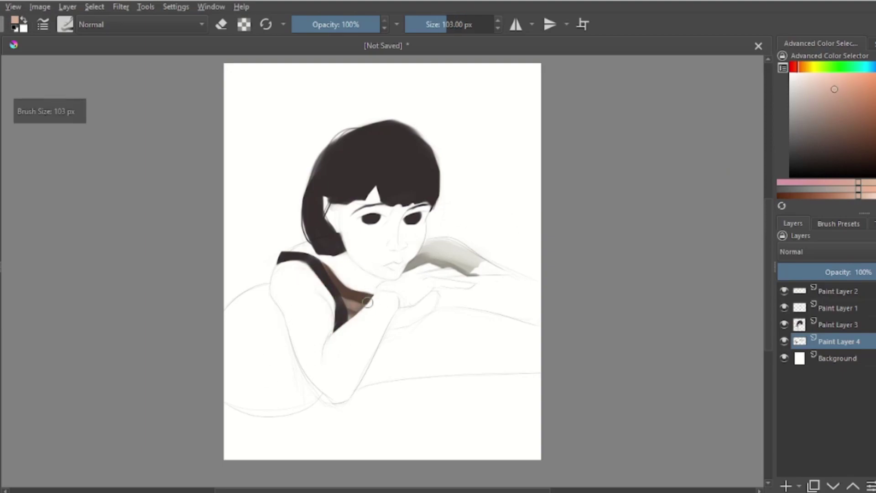
{"action": "key", "text": "bracketleft"}
{"action": "key", "text": "bracketleft"}
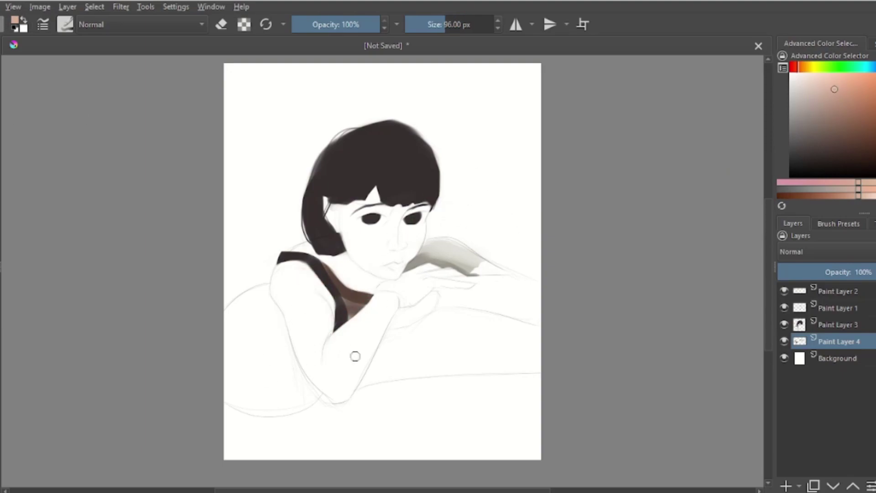
{"action": "key", "text": "Insert"}
{"action": "left_click", "coordinate": [825, 79]}
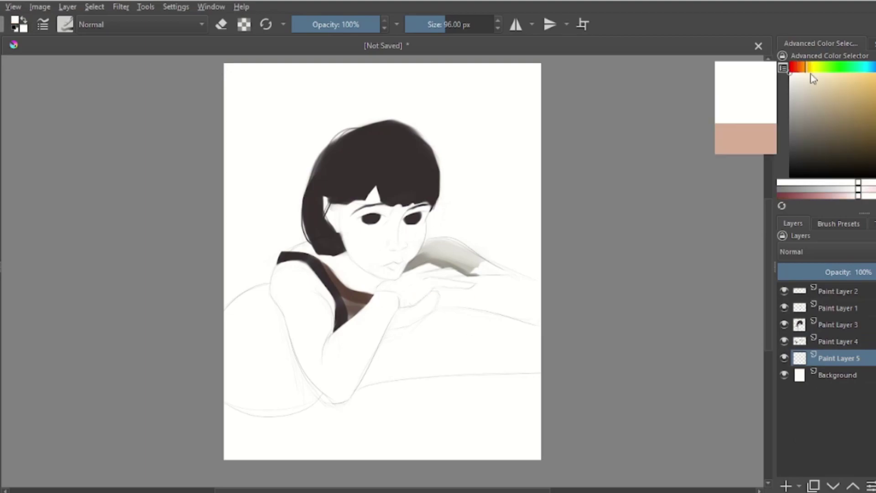
Step: Fill the arms and hands with beige skin using a 230 px brush
{"action": "mouse_move", "coordinate": [379, 239]}
{"action": "left_mouse_down"}
{"action": "mouse_move", "coordinate": [348, 245]}
{"action": "mouse_move", "coordinate": [401, 254]}
{"action": "mouse_move", "coordinate": [350, 207]}
{"action": "mouse_move", "coordinate": [365, 283]}
{"action": "mouse_move", "coordinate": [292, 310]}
{"action": "mouse_move", "coordinate": [381, 309]}
{"action": "mouse_move", "coordinate": [389, 299]}
{"action": "mouse_move", "coordinate": [479, 280]}
{"action": "mouse_move", "coordinate": [567, 319]}
{"action": "left_mouse_up"}
{"action": "key", "text": "ctrl+z"}
{"action": "key", "text": "bracketright"}
{"action": "key", "text": "bracketright"}
{"action": "key", "text": "bracketright"}
{"action": "mouse_move", "coordinate": [328, 383]}
{"action": "left_mouse_down"}
{"action": "mouse_move", "coordinate": [366, 355]}
{"action": "mouse_move", "coordinate": [324, 336]}
{"action": "left_mouse_up"}
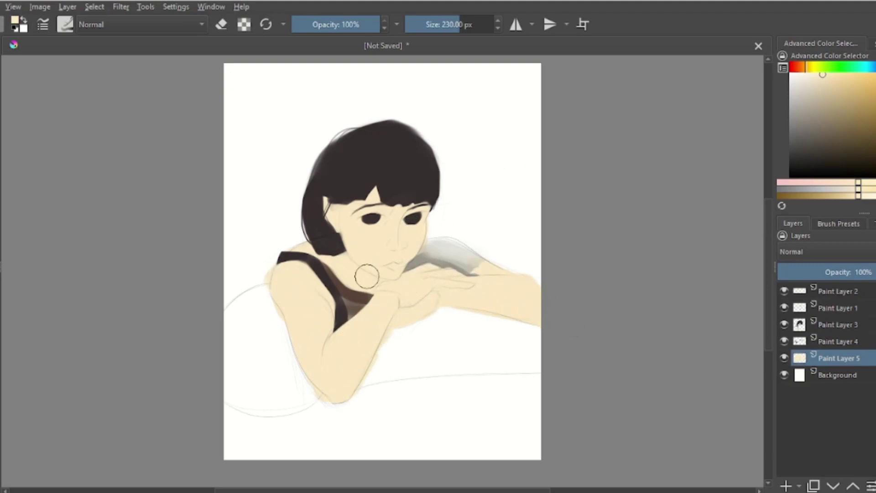
Step: Hide and delete the grey-and-brown shading Paint Layer 4
{"action": "left_click", "coordinate": [784, 341]}
{"action": "left_click", "coordinate": [848, 344]}
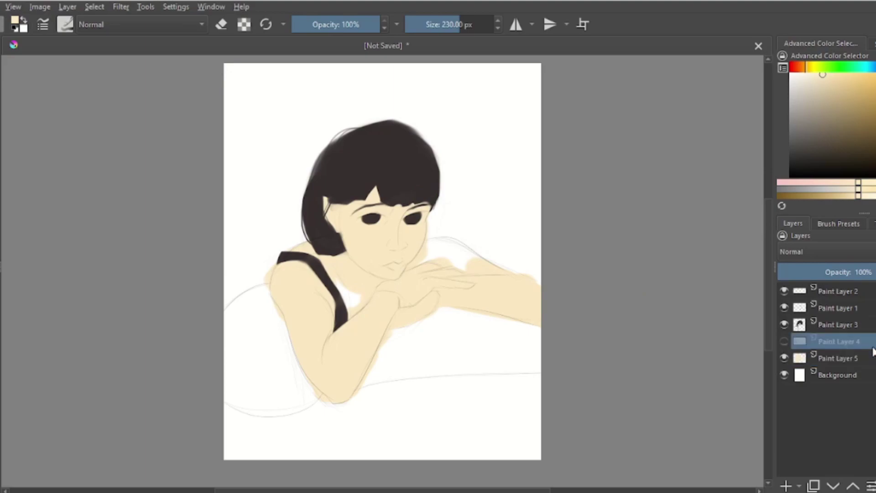
{"action": "key", "text": "shift+Delete"}
Step: Paint skin over the upper arm and shoulder and touch up edges with the eraser
{"action": "left_click_drag", "start_coordinate": [408, 282], "coordinate": [467, 283]}
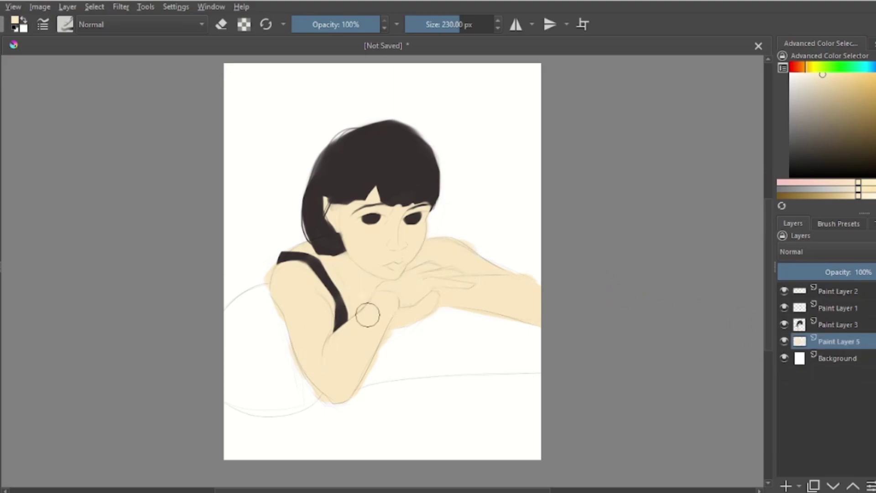
{"action": "key", "text": "e"}
{"action": "key", "text": "bracketright"}
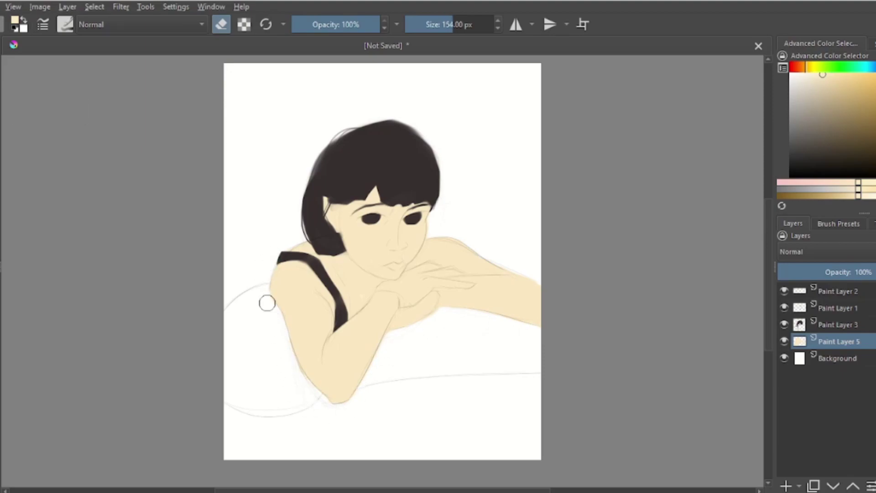
{"action": "key", "text": "e"}
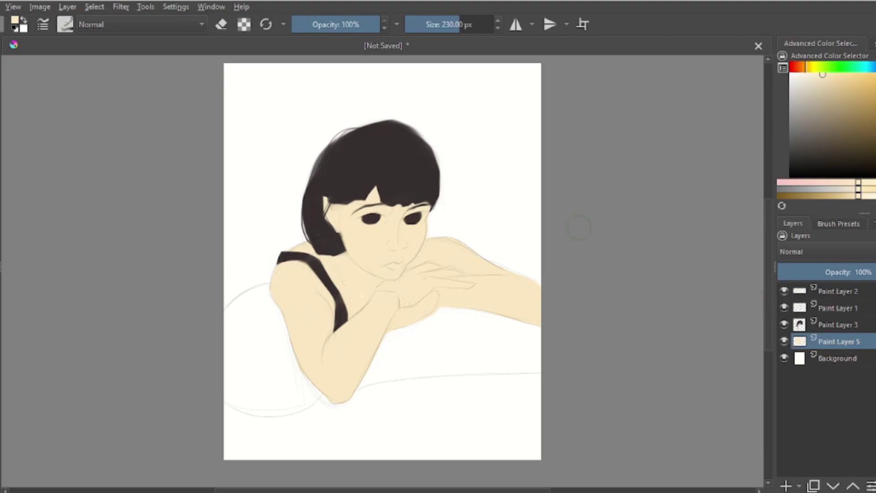
{"action": "key", "text": "e"}
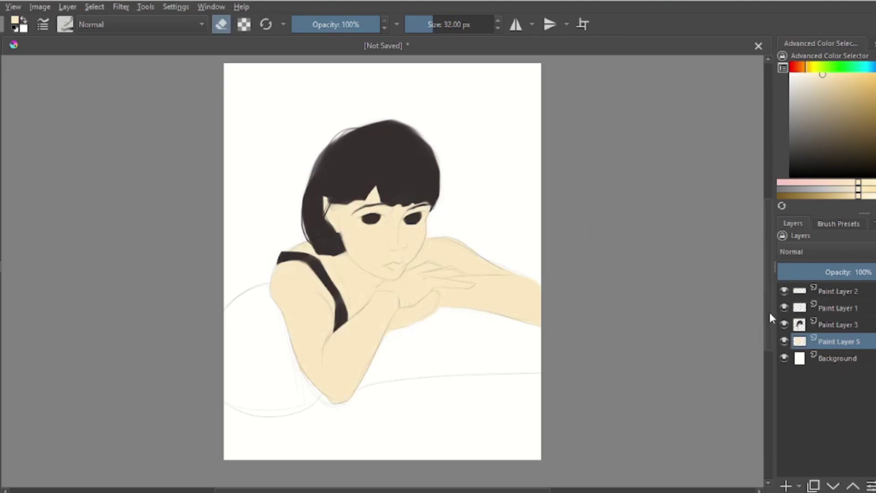
{"action": "key", "text": "e"}
{"action": "left_click", "coordinate": [786, 485]}
Step: Lighten the arm from shoulder to elbow and the right forearm using a 300 px brush
{"action": "key", "text": "bracketright"}
{"action": "key", "text": "bracketright"}
{"action": "key", "text": "bracketright"}
{"action": "mouse_move", "coordinate": [287, 286]}
{"action": "left_mouse_down"}
{"action": "mouse_move", "coordinate": [248, 307]}
{"action": "mouse_move", "coordinate": [279, 362]}
{"action": "mouse_move", "coordinate": [333, 352]}
{"action": "mouse_move", "coordinate": [337, 371]}
{"action": "mouse_move", "coordinate": [362, 307]}
{"action": "mouse_move", "coordinate": [431, 279]}
{"action": "left_mouse_up"}
{"action": "key", "text": "bracketleft"}
{"action": "key", "text": "bracketleft"}
{"action": "key", "text": "bracketleft"}
{"action": "key", "text": "bracketleft"}
{"action": "key", "text": "bracketleft"}
{"action": "key", "text": "bracketleft"}
{"action": "key", "text": "bracketleft"}
{"action": "key", "text": "bracketleft"}
{"action": "key", "text": "bracketleft"}
{"action": "key", "text": "bracketright"}
{"action": "key", "text": "bracketright"}
{"action": "key", "text": "bracketright"}
{"action": "key", "text": "bracketright"}
{"action": "key", "text": "bracketright"}
{"action": "key", "text": "bracketright"}
{"action": "key", "text": "bracketright"}
{"action": "key", "text": "bracketright"}
{"action": "key", "text": "bracketright"}
{"action": "left_click_drag", "start_coordinate": [532, 298], "coordinate": [526, 306]}
Step: Smooth the neck and chest skin tones, varying the brush between 15 and 230 px
{"action": "key", "text": "bracketleft"}
{"action": "key", "text": "bracketleft"}
{"action": "key", "text": "bracketleft"}
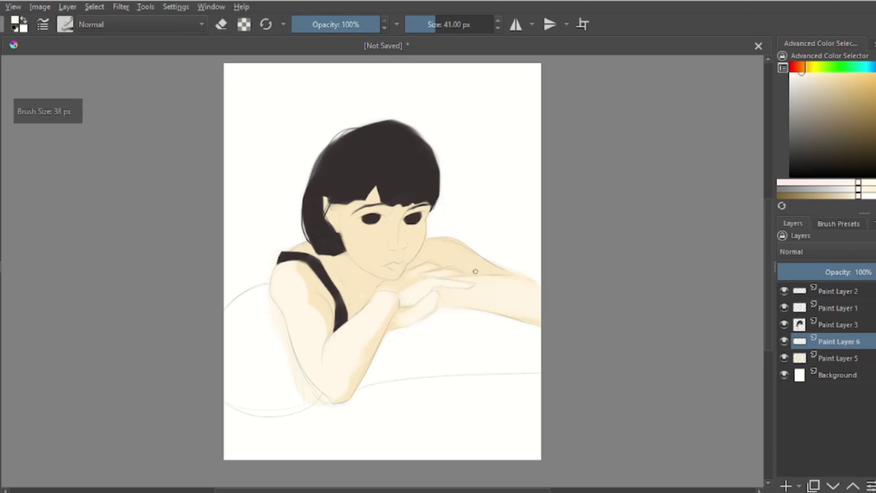
{"action": "key", "text": "bracketleft"}
{"action": "key", "text": "bracketleft"}
{"action": "key", "text": "bracketleft"}
{"action": "key", "text": "bracketright"}
{"action": "key", "text": "bracketright"}
{"action": "key", "text": "bracketright"}
{"action": "key", "text": "bracketright"}
{"action": "key", "text": "bracketright"}
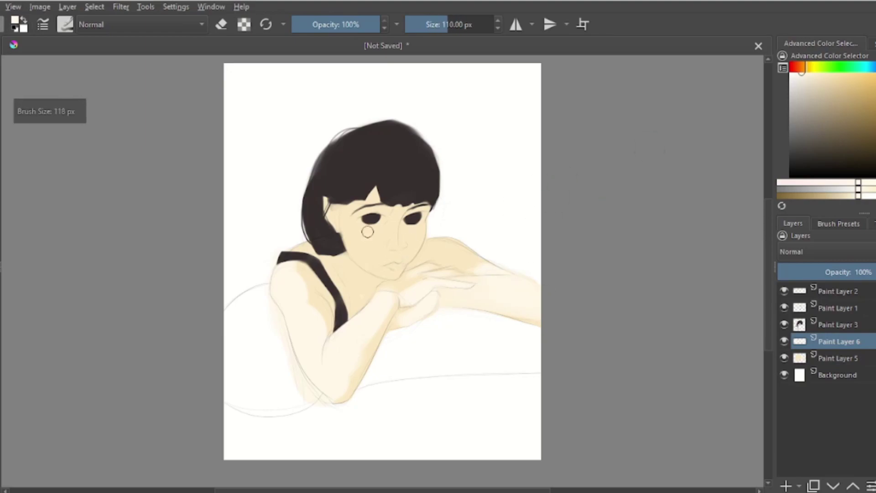
{"action": "key", "text": "bracketright"}
{"action": "key", "text": "bracketright"}
{"action": "key", "text": "bracketright"}
{"action": "key", "text": "bracketright"}
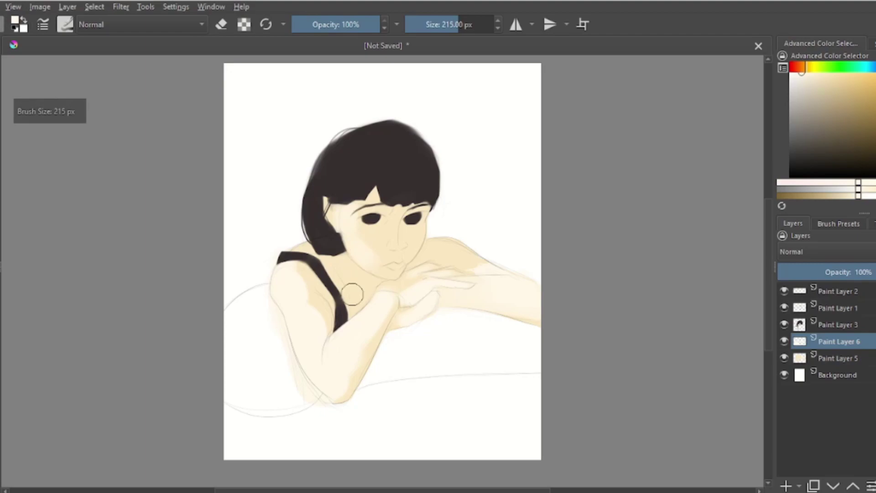
{"action": "key", "text": "bracketleft"}
{"action": "key", "text": "bracketleft"}
{"action": "key", "text": "bracketleft"}
{"action": "key", "text": "bracketleft"}
{"action": "key", "text": "bracketleft"}
{"action": "key", "text": "bracketleft"}
{"action": "key", "text": "bracketleft"}
{"action": "key", "text": "bracketleft"}
{"action": "key", "text": "bracketleft"}
{"action": "key", "text": "bracketright"}
{"action": "key", "text": "bracketright"}
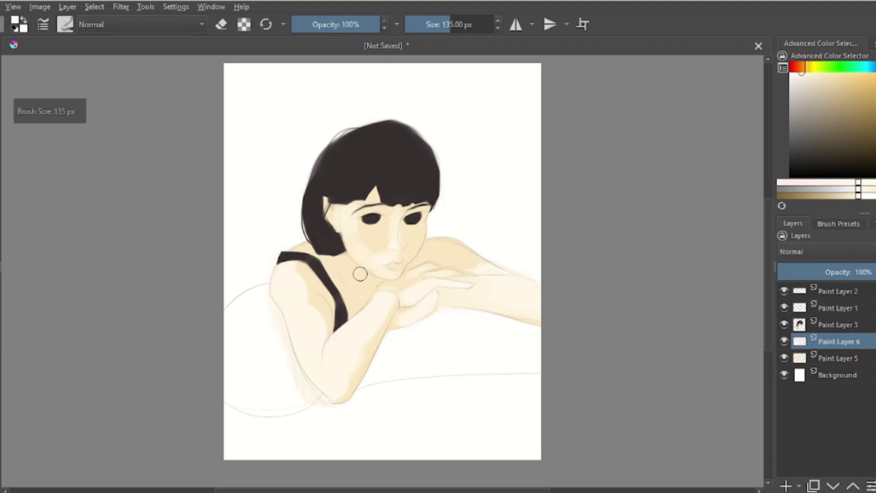
{"action": "key", "text": "bracketright"}
{"action": "key", "text": "bracketright"}
{"action": "key", "text": "bracketright"}
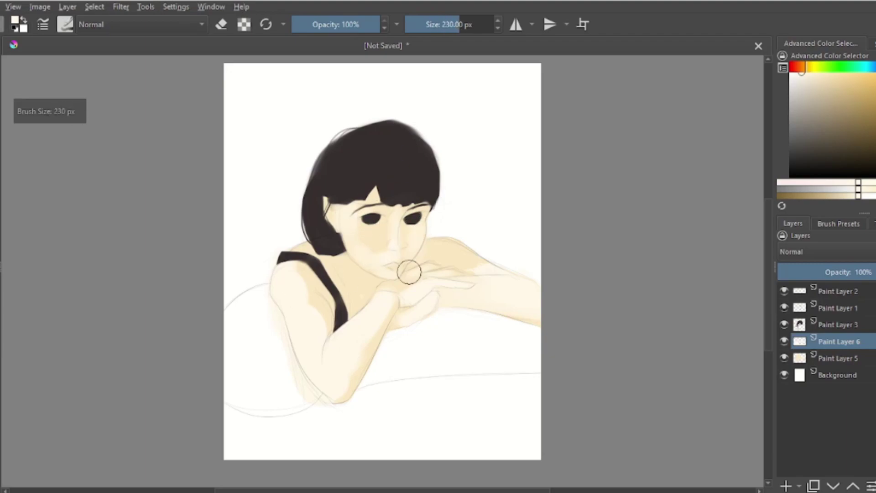
{"action": "key", "text": "bracketright"}
{"action": "key", "text": "bracketright"}
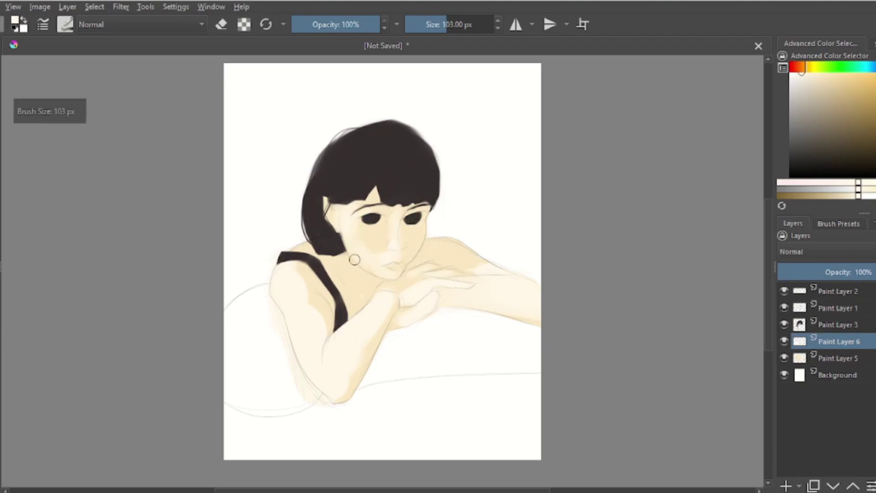
{"action": "key", "text": "bracketright"}
Step: Soften the neck shading with the eraser at about 126 px, then add a new paint layer
{"action": "key", "text": "bracketleft"}
{"action": "key", "text": "bracketleft"}
{"action": "key", "text": "bracketleft"}
{"action": "key", "text": "bracketleft"}
{"action": "key", "text": "e"}
{"action": "key", "text": "e"}
{"action": "key", "text": "bracketleft"}
{"action": "key", "text": "bracketleft"}
{"action": "key", "text": "bracketleft"}
{"action": "key", "text": "bracketleft"}
{"action": "key", "text": "bracketleft"}
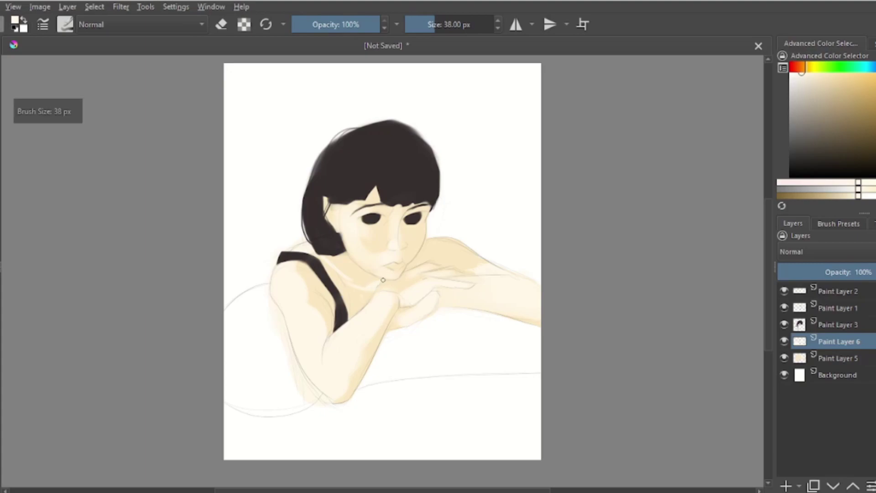
{"action": "key", "text": "bracketright"}
{"action": "key", "text": "bracketright"}
{"action": "key", "text": "bracketright"}
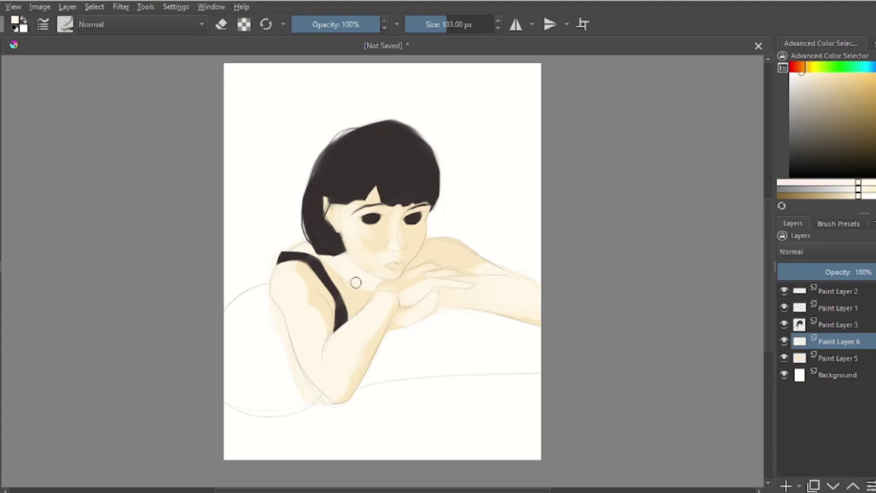
{"action": "key", "text": "e"}
{"action": "key", "text": "bracketright"}
{"action": "key", "text": "bracketright"}
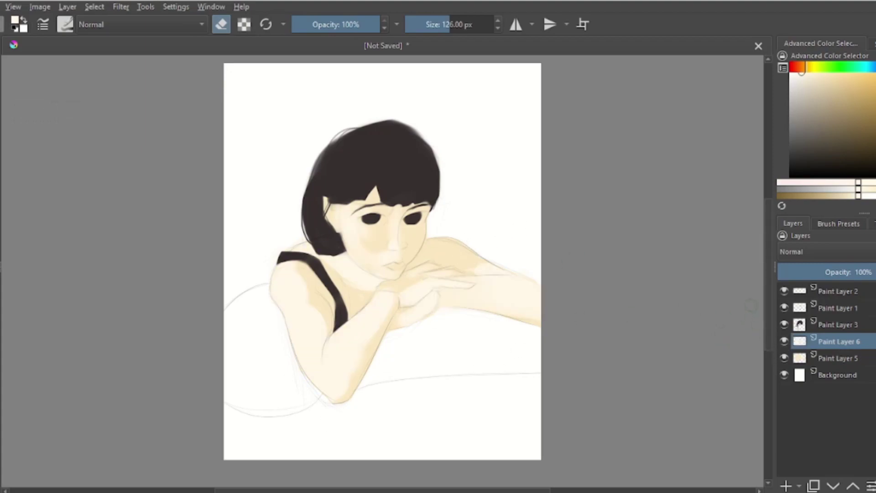
{"action": "left_click", "coordinate": [784, 341]}
Step: Place the new layer above Background and pick a salmon-red colour, undoing a test stroke
{"action": "key", "text": "Insert"}
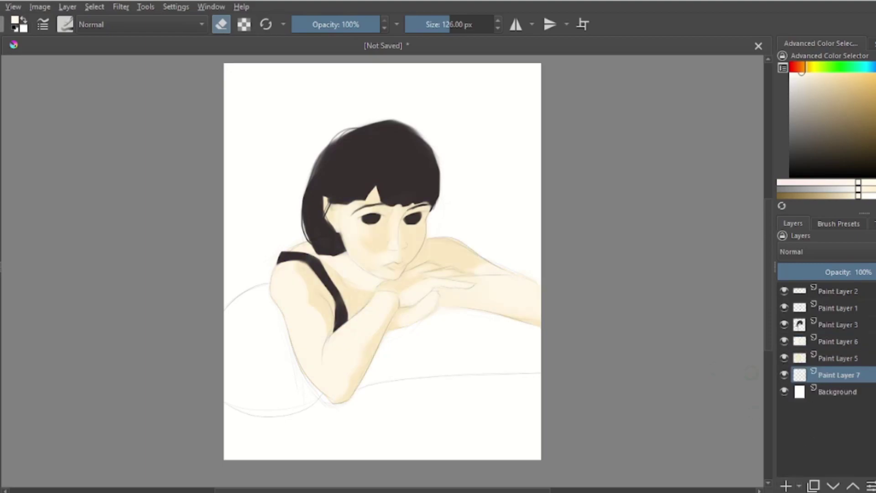
{"action": "key", "text": "e"}
{"action": "left_click", "coordinate": [798, 68]}
{"action": "left_click", "coordinate": [844, 87]}
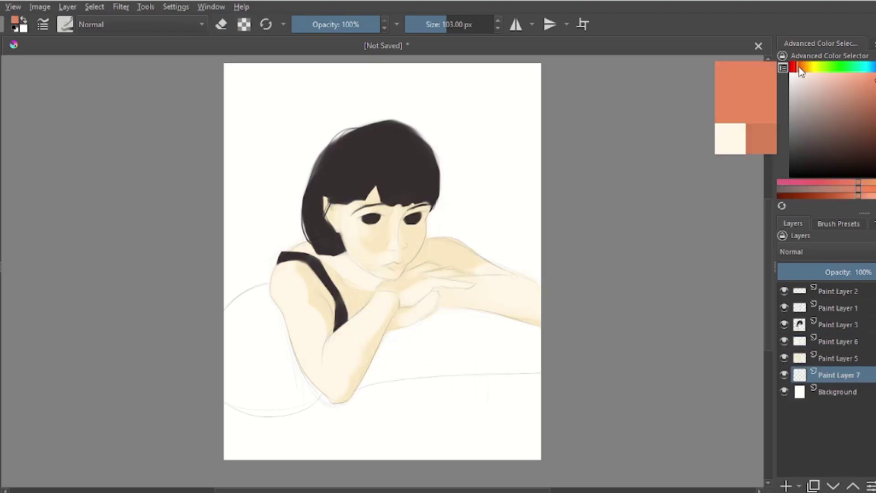
{"action": "left_click_drag", "start_coordinate": [434, 361], "coordinate": [454, 346]}
{"action": "key", "text": "ctrl+z"}
Step: Paint the red cushion across the lower right, lower left and under the hand at 444 px
{"action": "key", "text": "ctrl+z"}
{"action": "key", "text": "bracketright"}
{"action": "key", "text": "bracketright"}
{"action": "key", "text": "bracketright"}
{"action": "key", "text": "ctrl+z"}
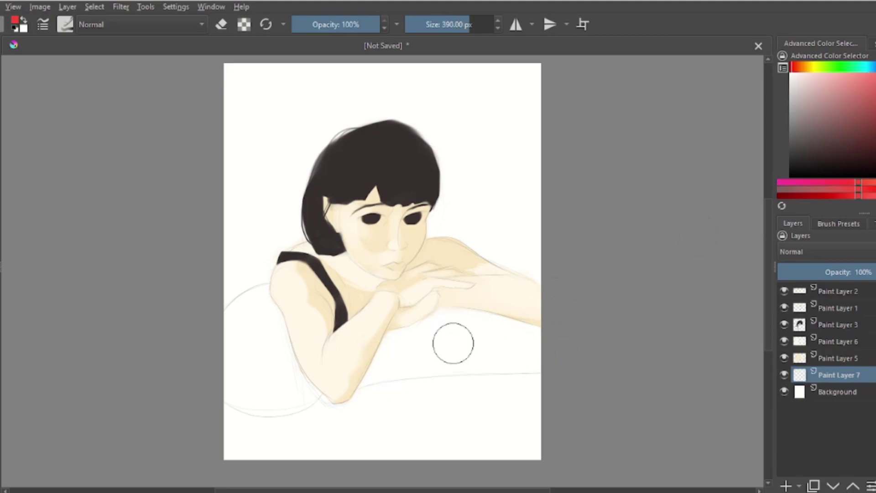
{"action": "key", "text": "bracketright"}
{"action": "left_click_drag", "start_coordinate": [525, 347], "coordinate": [392, 358]}
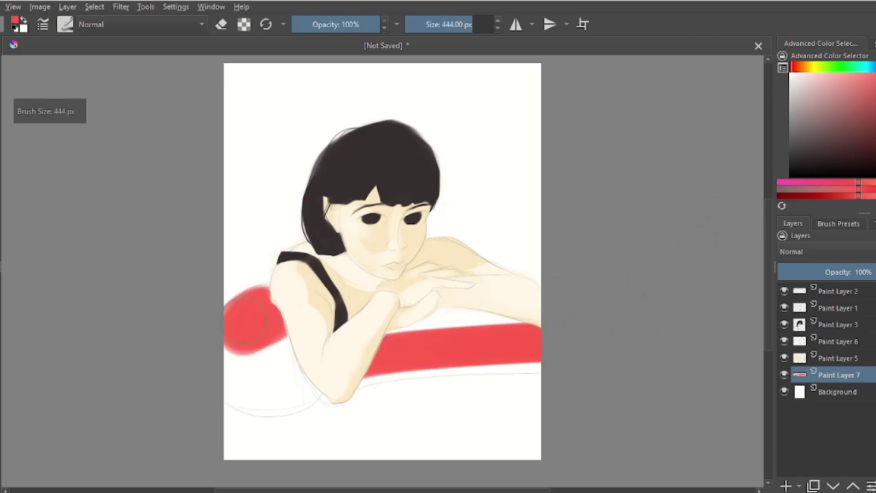
{"action": "left_click_drag", "start_coordinate": [260, 305], "coordinate": [274, 370]}
{"action": "key", "text": "bracketleft"}
{"action": "key", "text": "bracketleft"}
{"action": "left_click_drag", "start_coordinate": [456, 311], "coordinate": [397, 325]}
Step: Trim the skin edges around the cushion by erasing on Paint Layers 5 and 6
{"action": "left_click", "coordinate": [782, 358]}
{"action": "left_click", "coordinate": [822, 341]}
{"action": "key", "text": "e"}
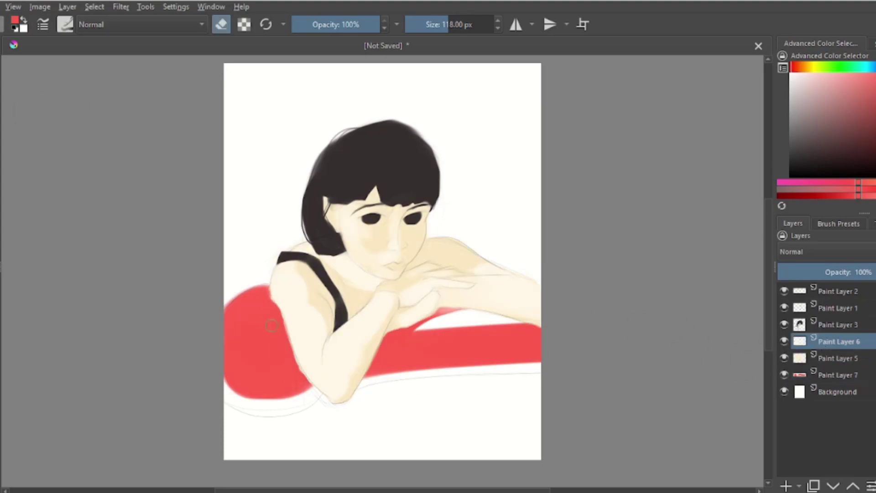
{"action": "key", "text": "Page_Down"}
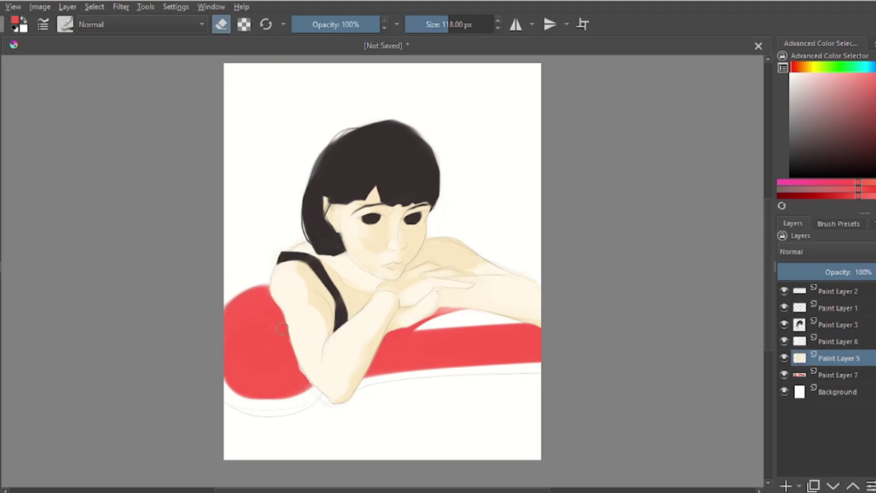
{"action": "key", "text": "Page_Up"}
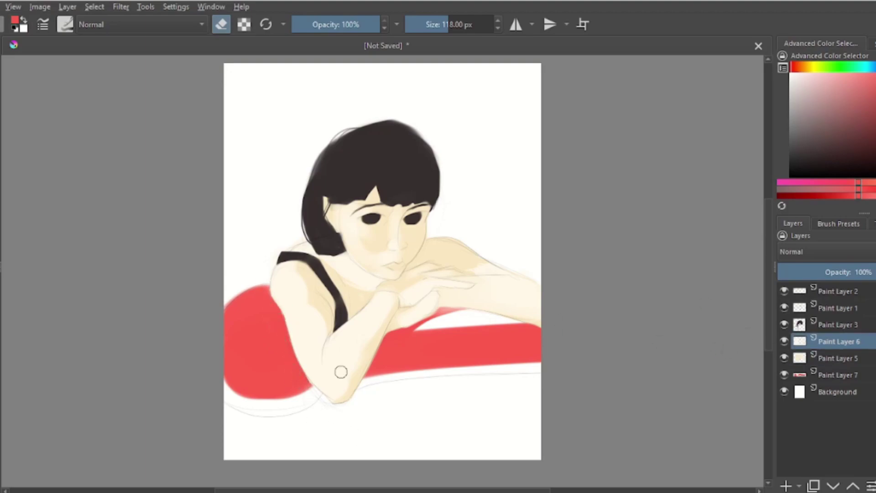
{"action": "key", "text": "Page_Down"}
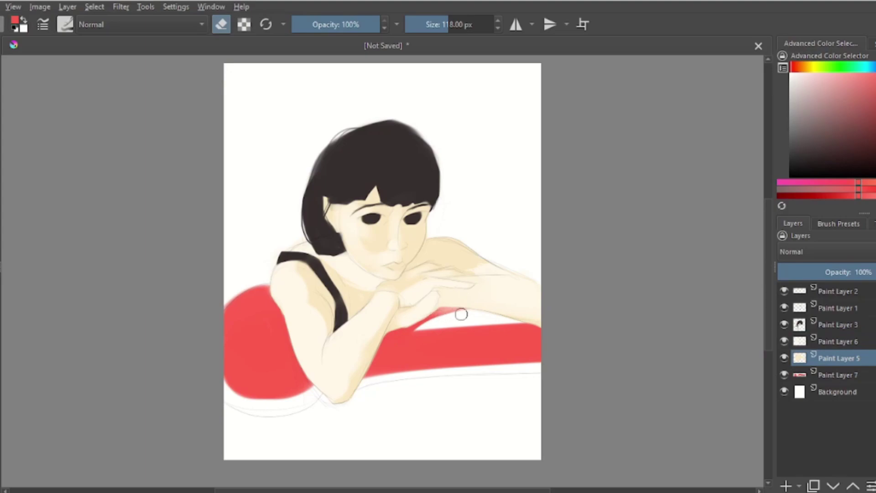
{"action": "key", "text": "Page_Up"}
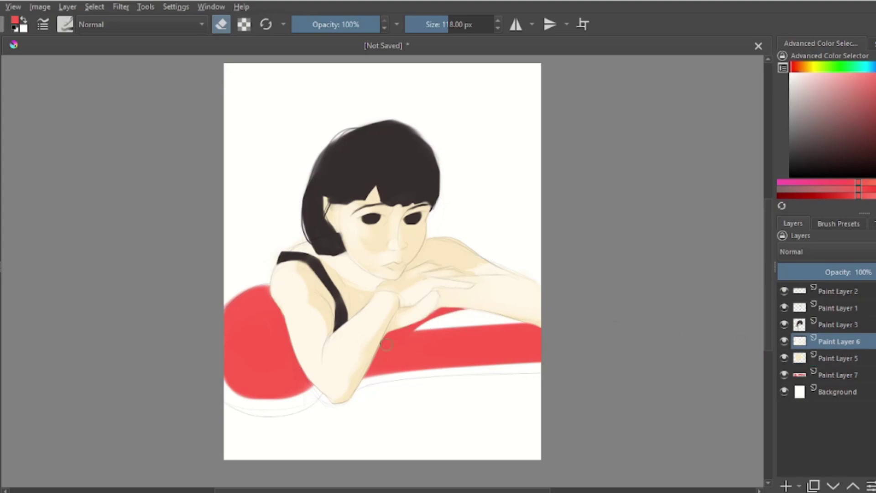
{"action": "key", "text": "Page_Down"}
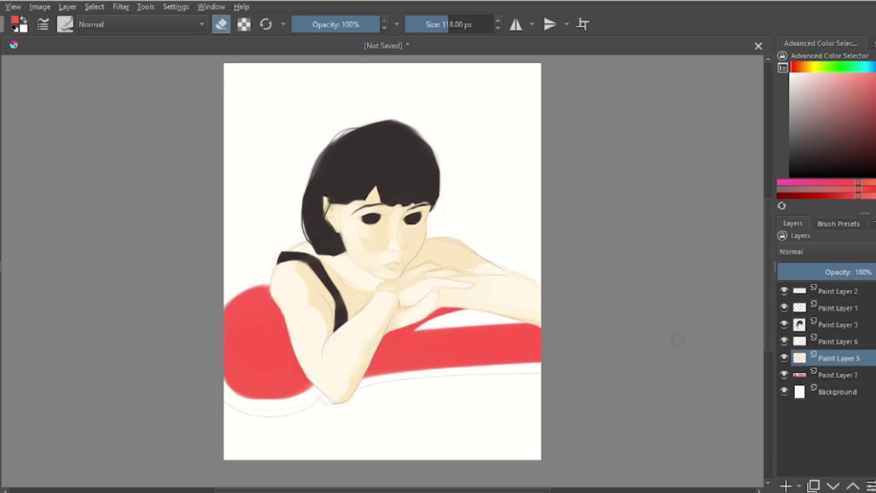
{"action": "key", "text": "Page_Down"}
Step: Return to painting on Paint Layer 7 and test a yellow colour dab
{"action": "key", "text": "e"}
{"action": "left_click", "coordinate": [814, 67]}
{"action": "left_click", "coordinate": [856, 78]}
{"action": "left_click", "coordinate": [526, 364]}
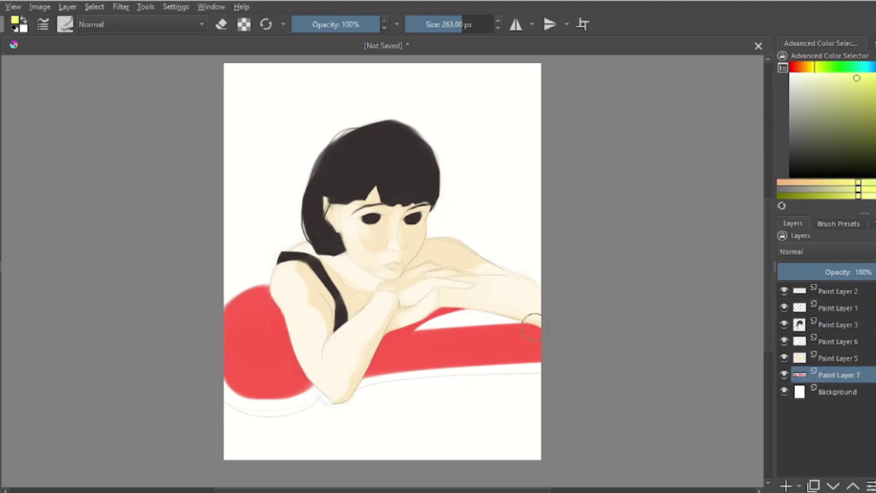
Step: Paint a pale tan-yellow band along the cushion's bottom edge and lower-left curve at 188 px
{"action": "key", "text": "ctrl+z"}
{"action": "left_click_drag", "start_coordinate": [531, 324], "coordinate": [506, 325]}
{"action": "key", "text": "bracketright"}
{"action": "key", "text": "bracketright"}
{"action": "left_click_drag", "start_coordinate": [362, 383], "coordinate": [543, 362]}
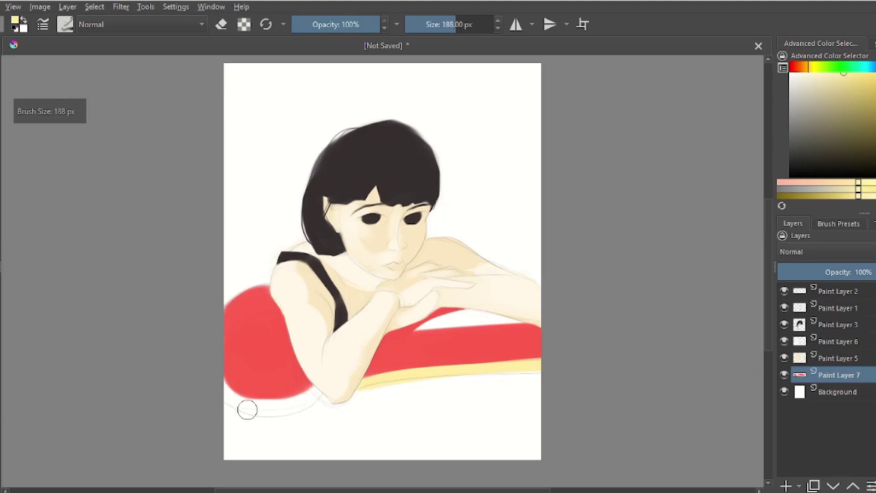
{"action": "left_click_drag", "start_coordinate": [247, 410], "coordinate": [302, 405]}
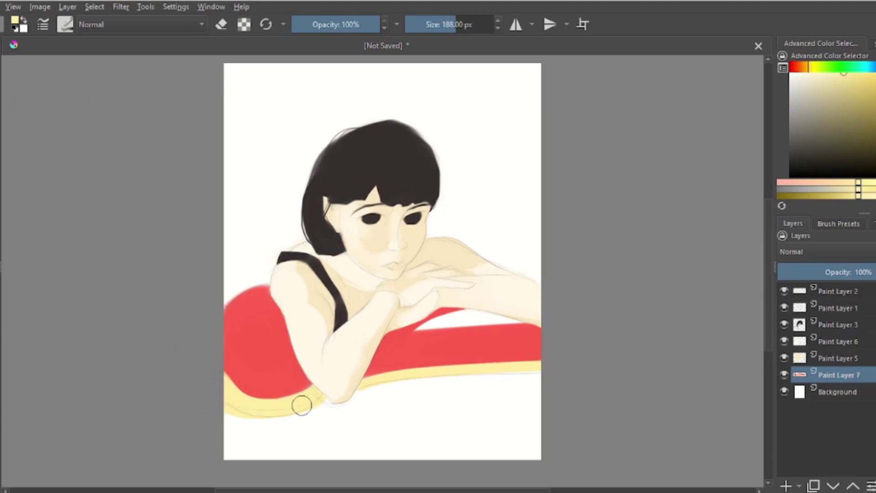
Step: Erase parts of the yellow band, then dab yellow onto the cushion's right end at 390 px
{"action": "key", "text": "bracketleft"}
{"action": "key", "text": "e"}
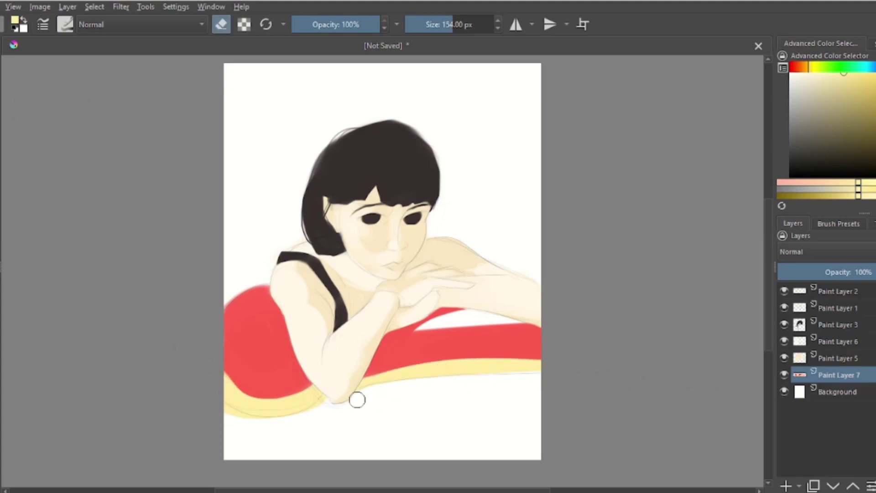
{"action": "key", "text": "bracketright"}
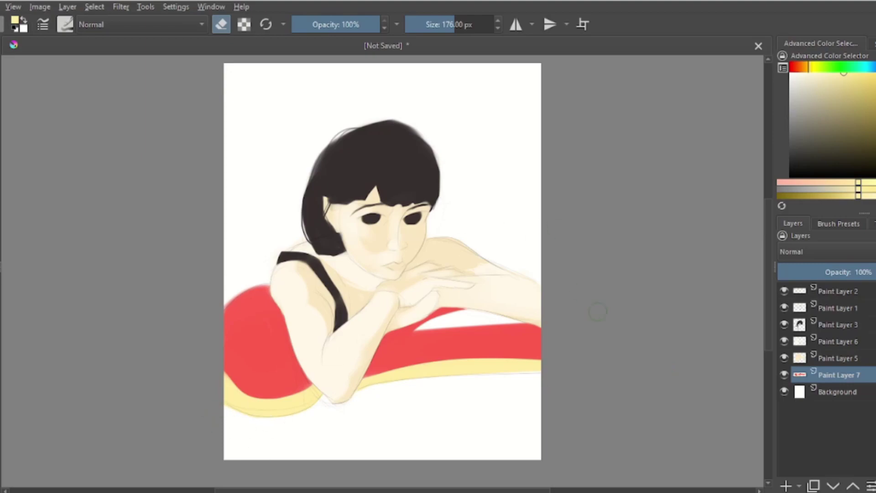
{"action": "key", "text": "e"}
{"action": "key", "text": "bracketright"}
{"action": "key", "text": "bracketright"}
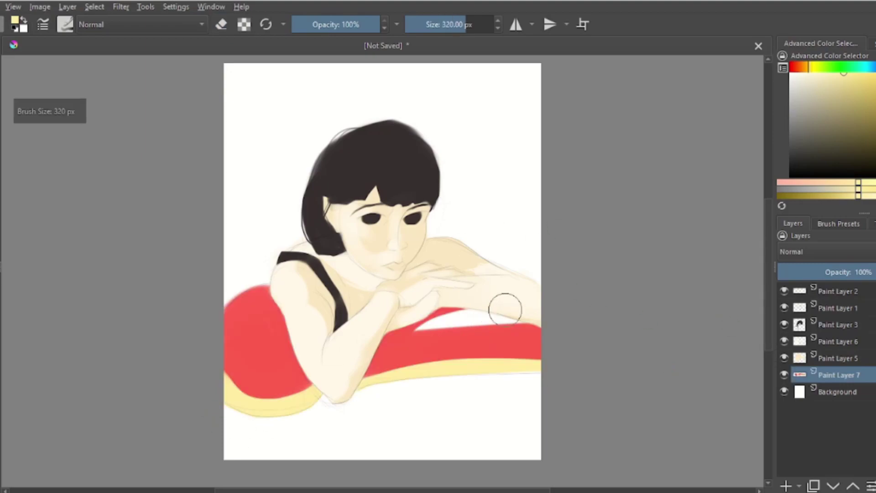
{"action": "left_click", "coordinate": [501, 319]}
Step: Repaint red over the lower part of the yellow patch with a 118 px brush
{"action": "left_click", "coordinate": [506, 340], "text": "ctrl"}
{"action": "key", "text": "bracketleft"}
{"action": "key", "text": "bracketleft"}
{"action": "key", "text": "bracketleft"}
{"action": "left_click_drag", "start_coordinate": [493, 336], "coordinate": [511, 335]}
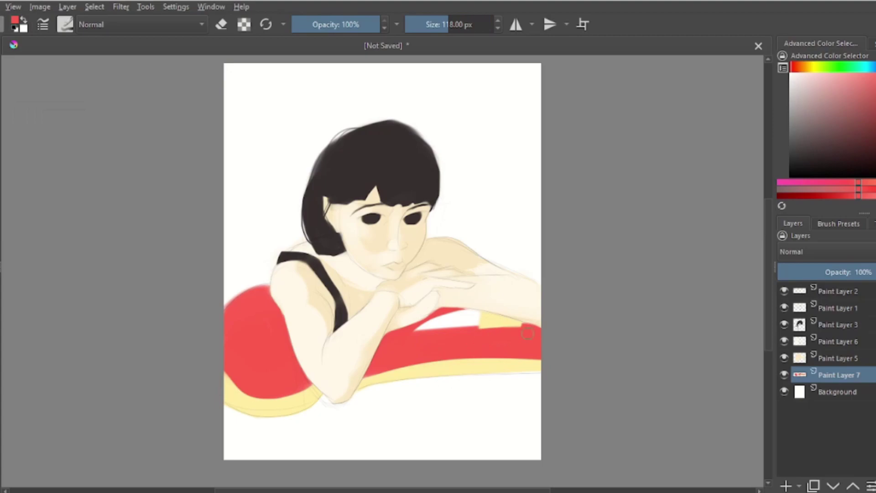
{"action": "key", "text": "bracketleft"}
{"action": "key", "text": "bracketleft"}
{"action": "key", "text": "bracketleft"}
{"action": "key", "text": "bracketleft"}
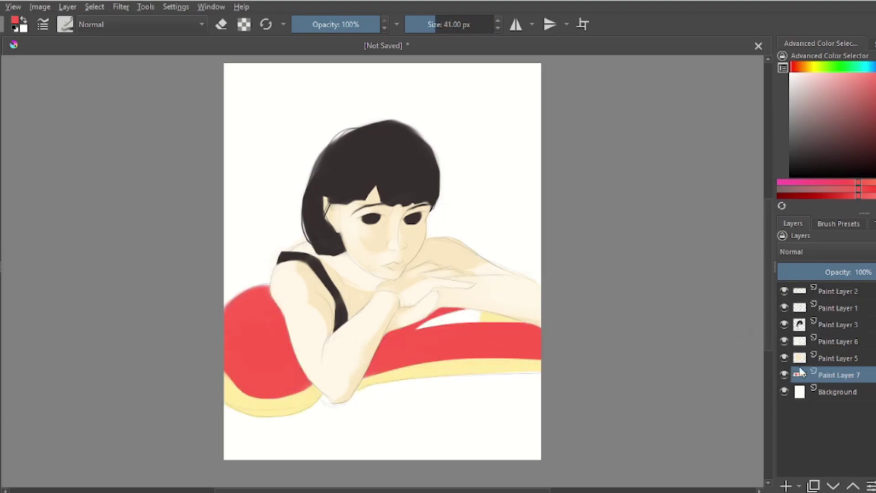
{"action": "left_click", "coordinate": [788, 343]}
Step: Add a layer above Paint Layer 6 and paint orange-peach shading above the left eye
{"action": "left_click", "coordinate": [785, 486]}
{"action": "left_click", "coordinate": [796, 67]}
{"action": "left_click", "coordinate": [866, 77]}
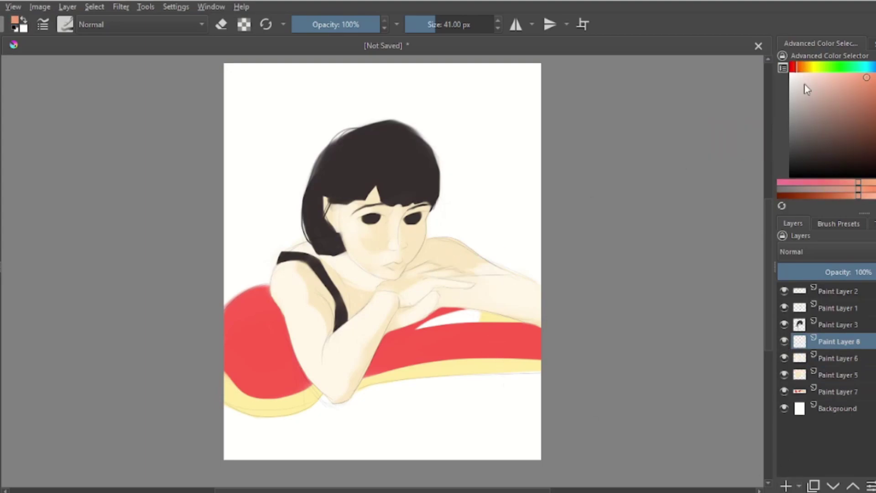
{"action": "left_click", "coordinate": [803, 67]}
{"action": "key", "text": "bracketright"}
{"action": "key", "text": "bracketright"}
{"action": "key", "text": "bracketright"}
{"action": "key", "text": "bracketright"}
{"action": "left_click_drag", "start_coordinate": [369, 210], "coordinate": [394, 211]}
Step: Shade darker tan around the right eye with a 118 px brush
{"action": "key", "text": "bracketleft"}
{"action": "key", "text": "bracketleft"}
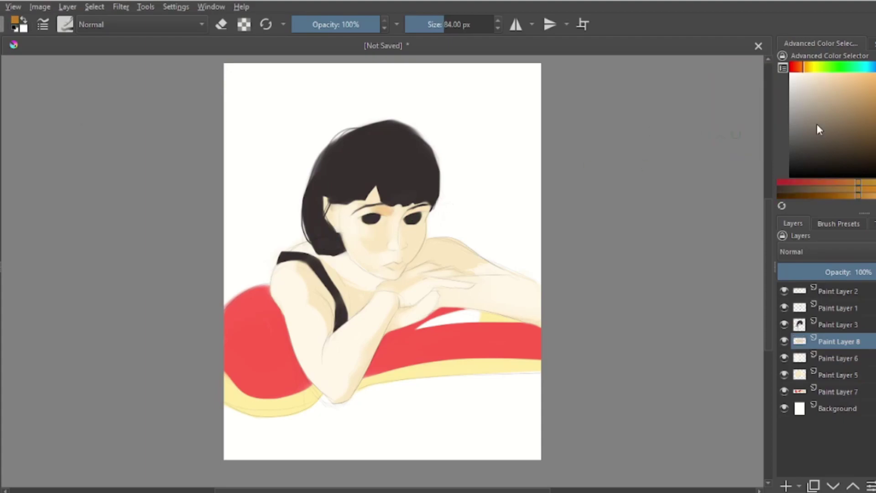
{"action": "left_click", "coordinate": [837, 111]}
{"action": "key", "text": "bracketright"}
{"action": "key", "text": "bracketright"}
{"action": "left_click_drag", "start_coordinate": [421, 223], "coordinate": [406, 246]}
{"action": "key", "text": "bracketleft"}
{"action": "key", "text": "bracketleft"}
{"action": "key", "text": "bracketleft"}
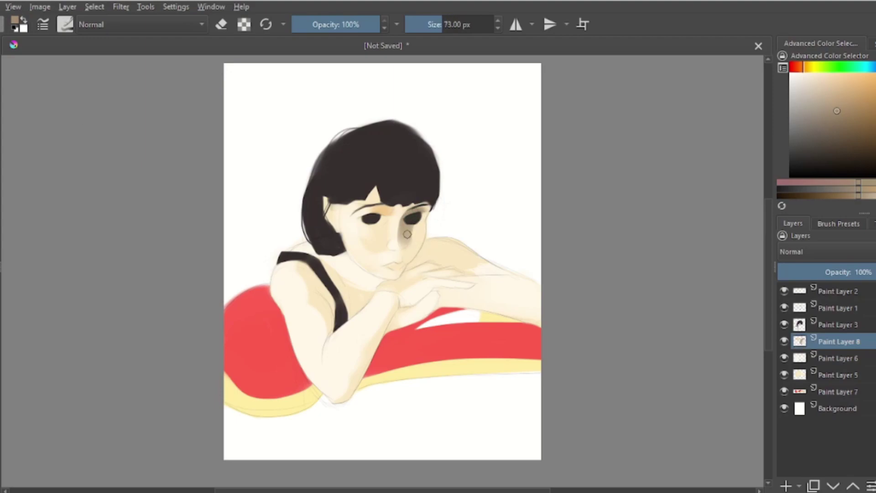
Step: Refine the face shading by alternating eraser and brush with a new skin colour
{"action": "key", "text": "e"}
{"action": "key", "text": "bracketright"}
{"action": "key", "text": "bracketright"}
{"action": "key", "text": "bracketright"}
{"action": "key", "text": "bracketleft"}
{"action": "key", "text": "bracketleft"}
{"action": "key", "text": "bracketleft"}
{"action": "key", "text": "bracketright"}
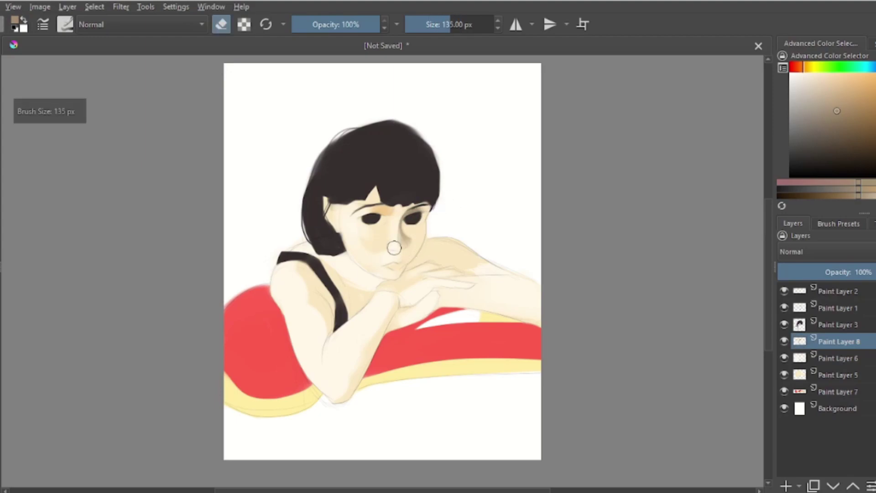
{"action": "key", "text": "e"}
{"action": "left_click", "coordinate": [866, 114]}
{"action": "key", "text": "bracketright"}
{"action": "key", "text": "bracketright"}
{"action": "key", "text": "bracketright"}
{"action": "key", "text": "bracketright"}
{"action": "key", "text": "bracketright"}
{"action": "key", "text": "bracketright"}
{"action": "key", "text": "bracketright"}
{"action": "key", "text": "bracketright"}
{"action": "key", "text": "e"}
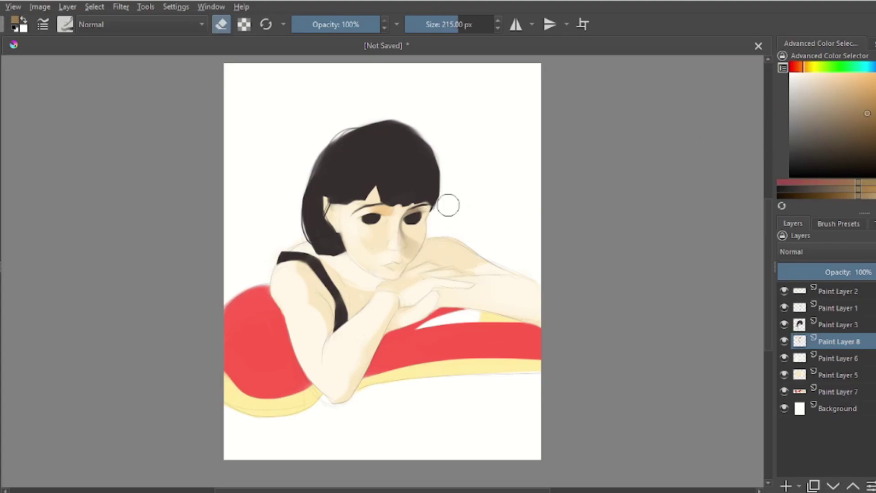
{"action": "key", "text": "e"}
{"action": "key", "text": "e"}
{"action": "key", "text": "bracketright"}
{"action": "key", "text": "bracketright"}
{"action": "key", "text": "bracketright"}
{"action": "key", "text": "bracketright"}
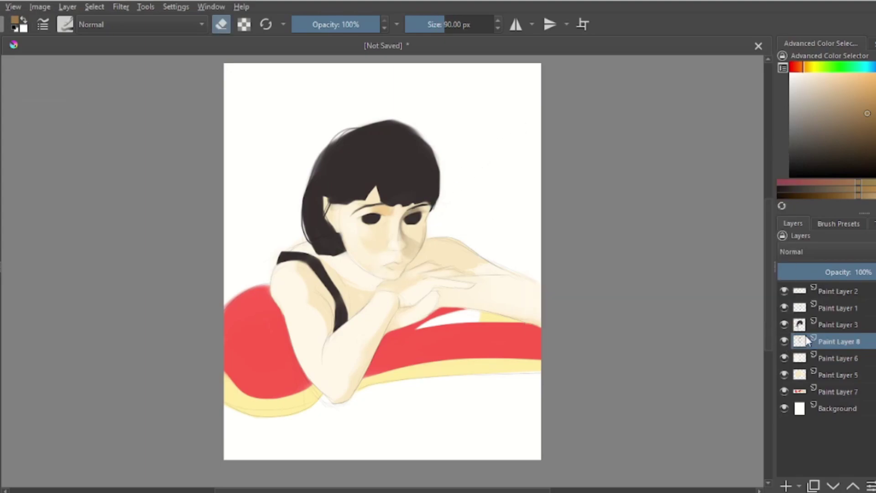
{"action": "key", "text": "ctrl+l"}
Step: Apply Levels to the shading layer with input black raised to 79
{"action": "left_click_drag", "start_coordinate": [461, 209], "coordinate": [682, 103]}
{"action": "left_click_drag", "start_coordinate": [553, 252], "coordinate": [625, 252]}
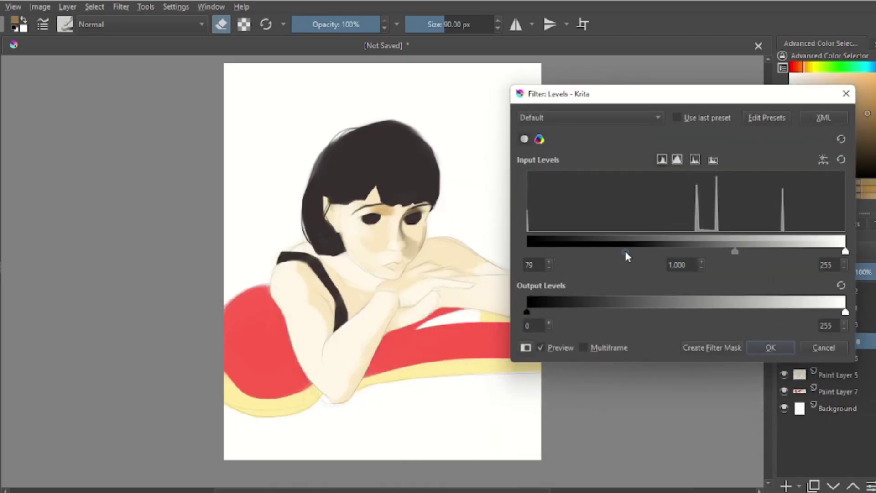
{"action": "left_click", "coordinate": [782, 348]}
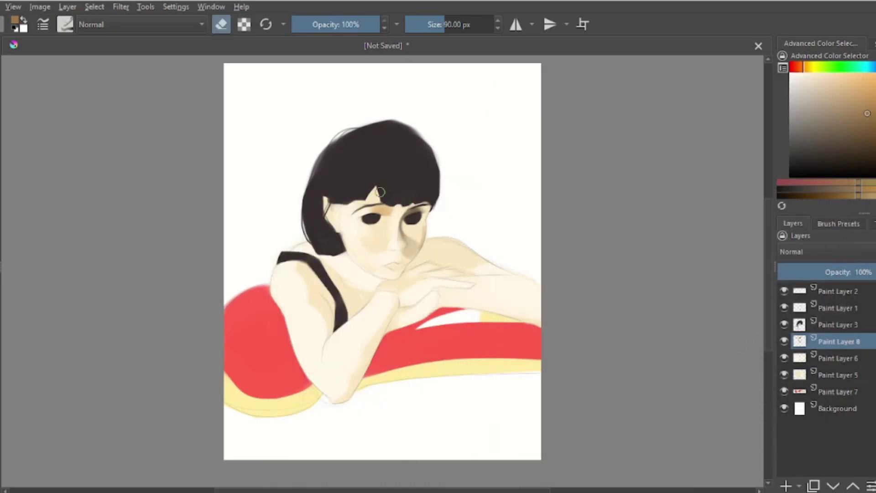
Step: Touch up the cheek with a light skin tone, alternating brush and eraser
{"action": "left_click", "coordinate": [431, 239], "text": "ctrl"}
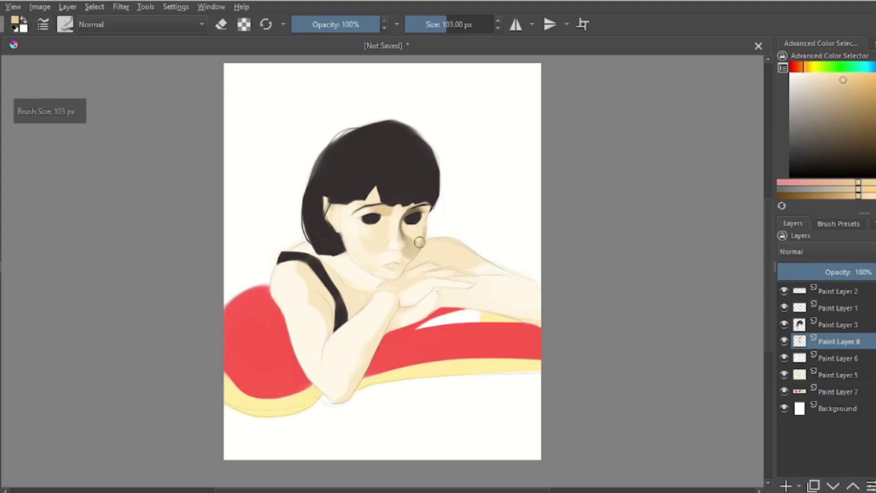
{"action": "key", "text": "e"}
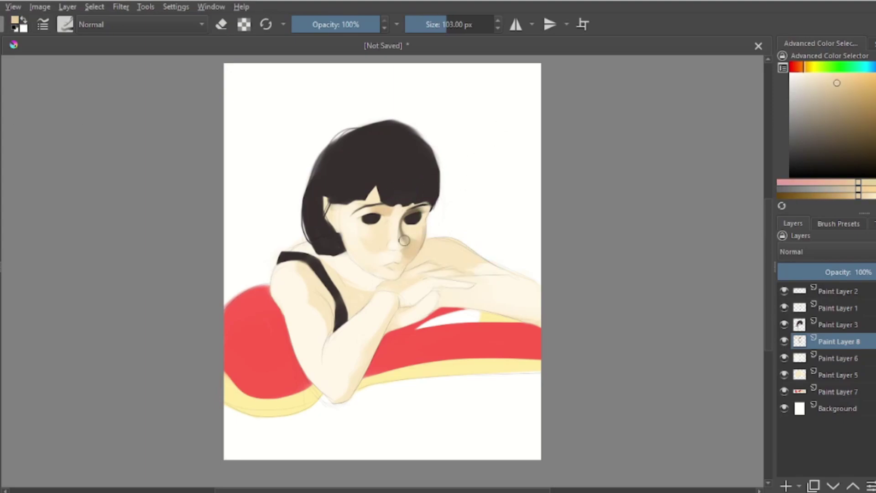
{"action": "key", "text": "bracketleft"}
{"action": "key", "text": "bracketleft"}
{"action": "key", "text": "bracketleft"}
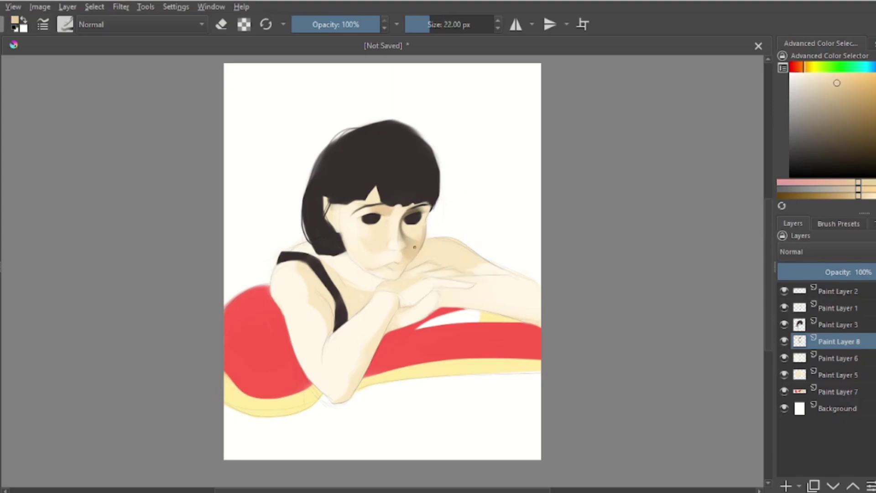
{"action": "key", "text": "bracketright"}
{"action": "key", "text": "bracketright"}
{"action": "key", "text": "bracketright"}
{"action": "key", "text": "bracketright"}
{"action": "key", "text": "bracketright"}
{"action": "key", "text": "bracketright"}
{"action": "key", "text": "bracketright"}
{"action": "key", "text": "bracketright"}
{"action": "key", "text": "bracketright"}
{"action": "key", "text": "bracketright"}
{"action": "key", "text": "bracketright"}
{"action": "key", "text": "e"}
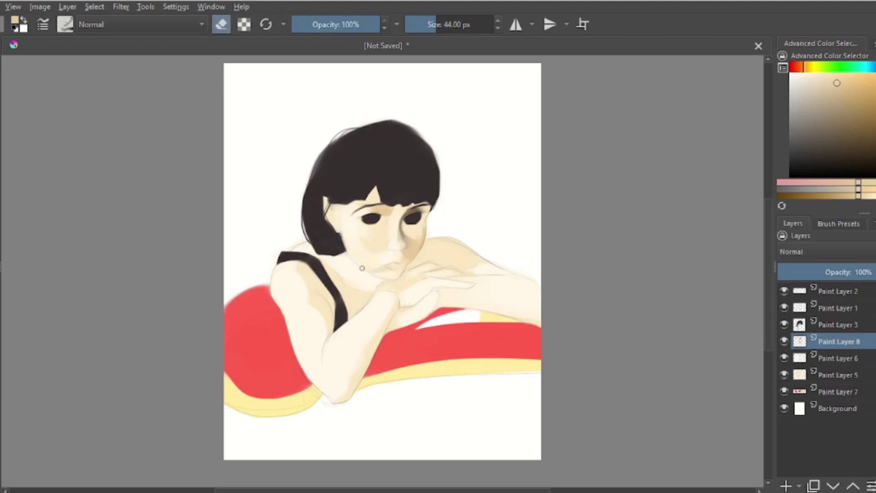
{"action": "key", "text": "bracketleft"}
{"action": "key", "text": "bracketleft"}
{"action": "key", "text": "bracketleft"}
{"action": "key", "text": "e"}
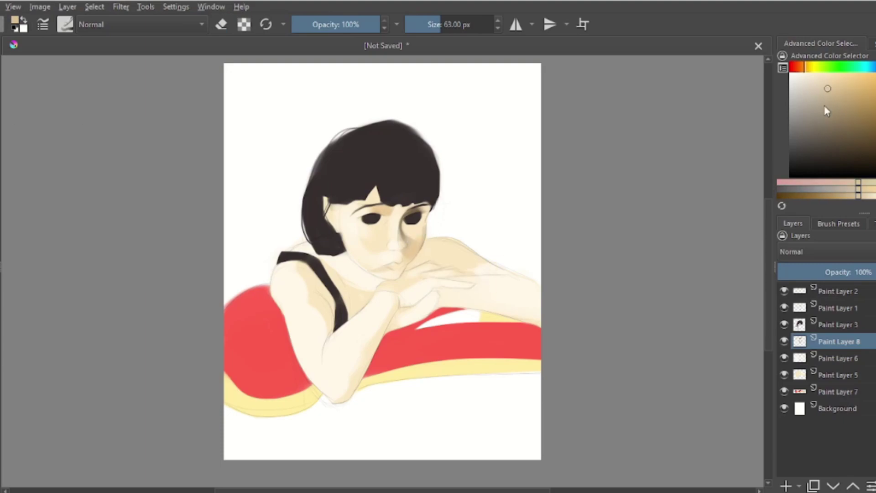
Step: Choose an orange-brown blush colour and enlarge the brush for the cheek
{"action": "left_click", "coordinate": [824, 104]}
{"action": "key", "text": "bracketleft"}
{"action": "key", "text": "bracketleft"}
{"action": "key", "text": "bracketleft"}
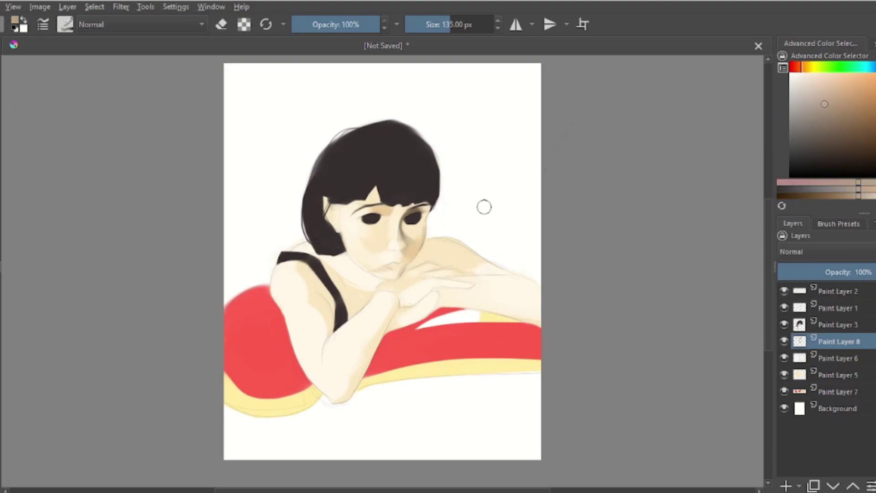
{"action": "left_click", "coordinate": [870, 88]}
{"action": "key", "text": "bracketright"}
{"action": "key", "text": "bracketright"}
{"action": "key", "text": "bracketright"}
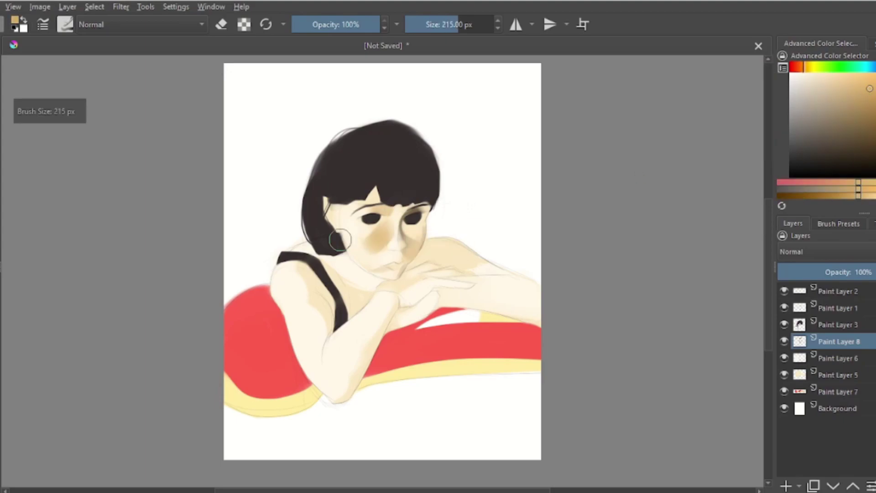
Step: Paint brown blush on the cheek, erase it, then undo to restore it
{"action": "left_click_drag", "start_coordinate": [362, 235], "coordinate": [381, 246]}
{"action": "left_click", "coordinate": [379, 238], "text": "ctrl"}
{"action": "key", "text": "bracketright"}
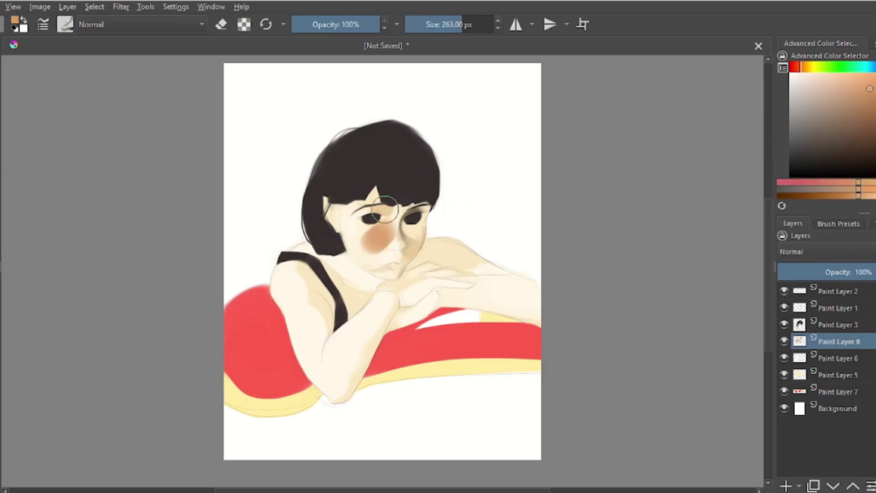
{"action": "key", "text": "e"}
{"action": "key", "text": "bracketleft"}
{"action": "key", "text": "bracketright"}
{"action": "key", "text": "bracketright"}
{"action": "key", "text": "bracketright"}
{"action": "left_click", "coordinate": [373, 243]}
{"action": "key", "text": "bracketleft"}
{"action": "key", "text": "bracketleft"}
Step: Blend the cheek blush by alternating eraser and brush at sizes from 342 to 59 px
{"action": "key", "text": "bracketleft"}
{"action": "key", "text": "bracketleft"}
{"action": "key", "text": "ctrl+z"}
{"action": "key", "text": "bracketleft"}
{"action": "key", "text": "e"}
{"action": "key", "text": "bracketleft"}
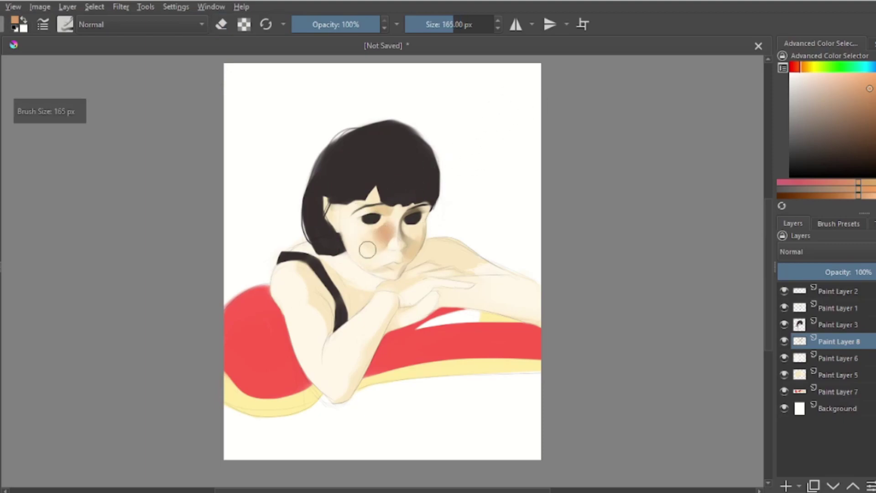
{"action": "key", "text": "bracketleft"}
{"action": "key", "text": "bracketleft"}
{"action": "key", "text": "bracketleft"}
{"action": "key", "text": "bracketleft"}
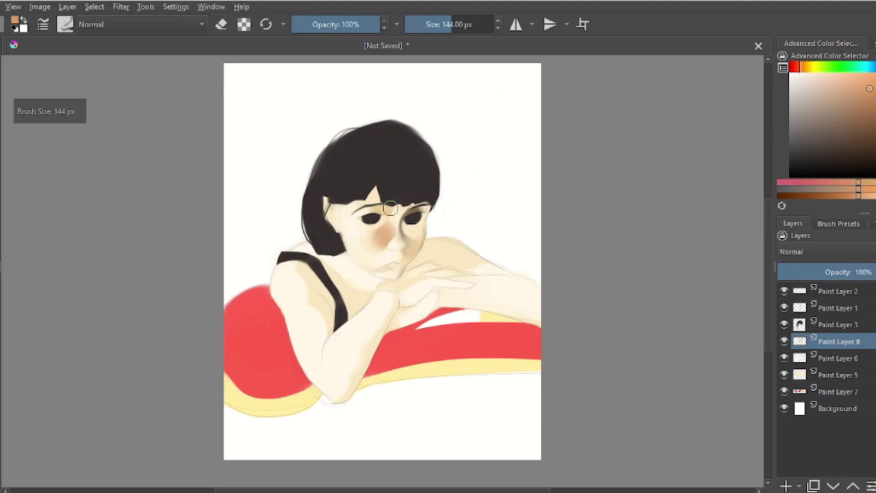
{"action": "key", "text": "bracketright"}
{"action": "key", "text": "bracketright"}
{"action": "key", "text": "bracketright"}
{"action": "key", "text": "e"}
{"action": "key", "text": "bracketright"}
{"action": "key", "text": "bracketright"}
{"action": "key", "text": "bracketright"}
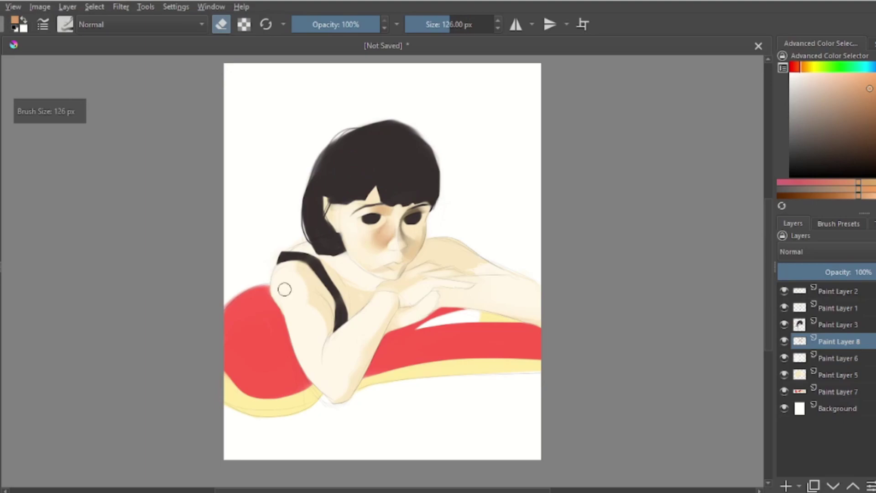
{"action": "key", "text": "bracketleft"}
{"action": "key", "text": "bracketleft"}
{"action": "key", "text": "bracketleft"}
{"action": "key", "text": "bracketleft"}
{"action": "key", "text": "bracketleft"}
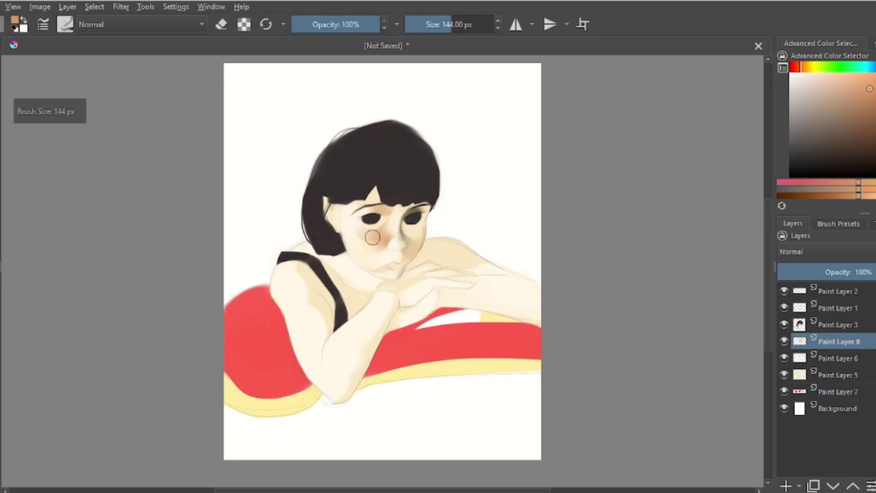
{"action": "key", "text": "bracketleft"}
{"action": "key", "text": "bracketleft"}
{"action": "key", "text": "e"}
{"action": "key", "text": "bracketright"}
{"action": "key", "text": "bracketright"}
{"action": "key", "text": "bracketright"}
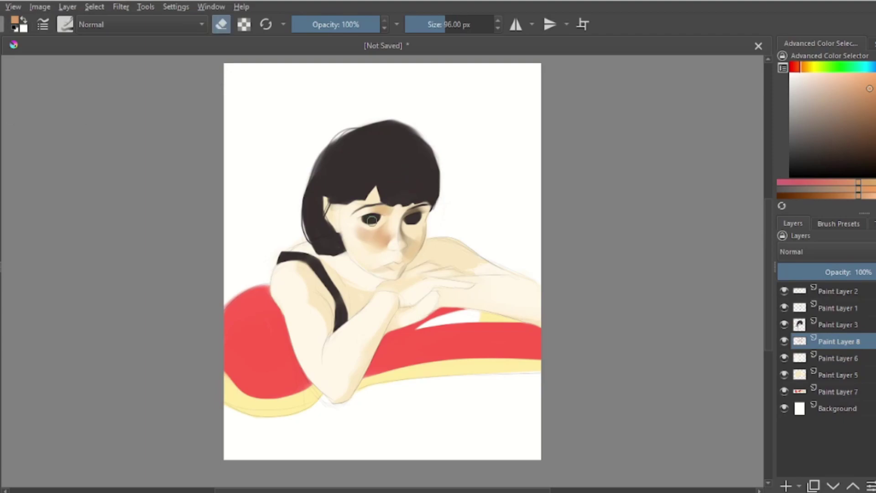
{"action": "key", "text": "e"}
{"action": "key", "text": "bracketleft"}
{"action": "key", "text": "bracketleft"}
{"action": "key", "text": "bracketleft"}
{"action": "key", "text": "bracketleft"}
{"action": "key", "text": "bracketleft"}
{"action": "key", "text": "bracketleft"}
{"action": "key", "text": "bracketleft"}
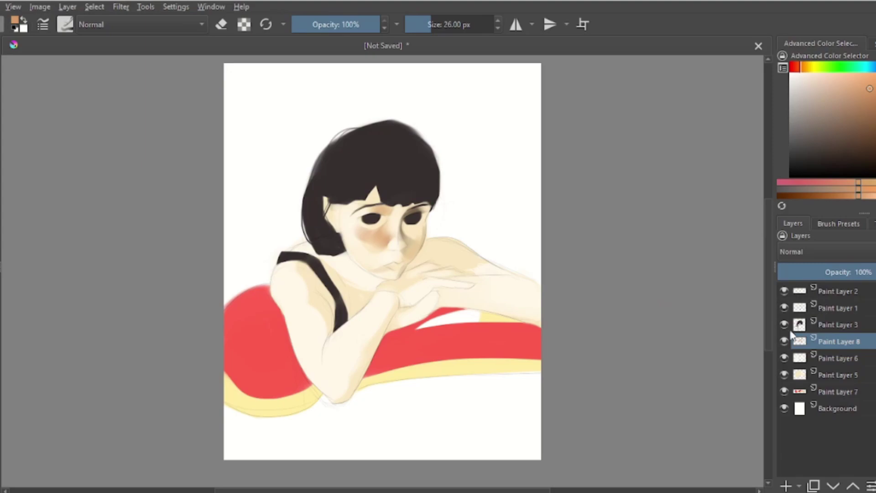
{"action": "key", "text": "e"}
{"action": "key", "text": "bracketright"}
{"action": "key", "text": "bracketright"}
{"action": "key", "text": "bracketright"}
{"action": "key", "text": "bracketright"}
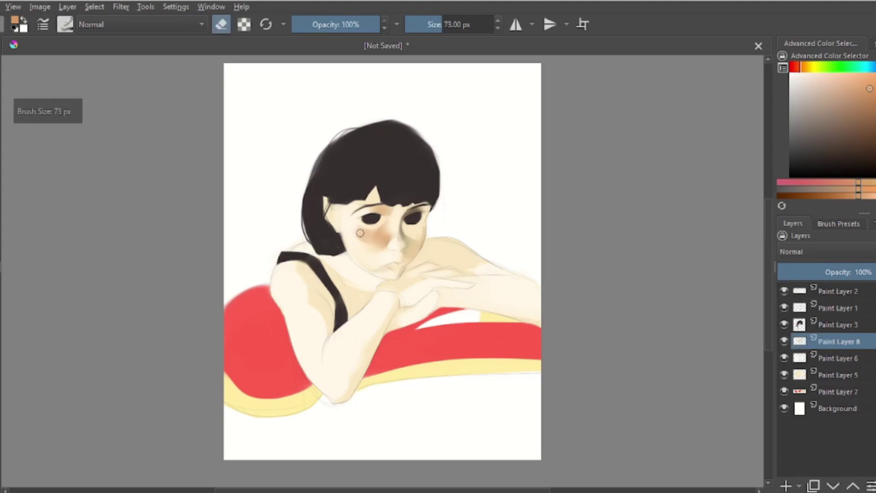
{"action": "key", "text": "e"}
Step: Pick a saturated peach-brown and paint shading under the eyes, narrowing the brush to 30 px
{"action": "left_click", "coordinate": [379, 227], "text": "ctrl"}
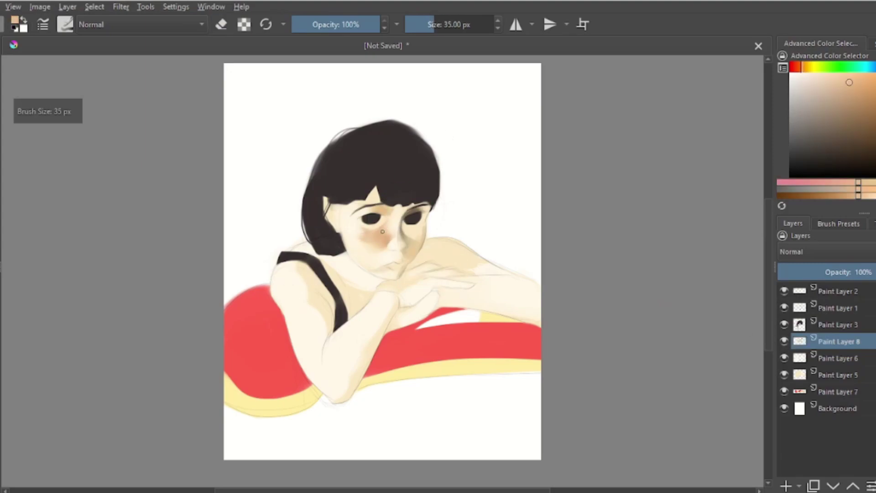
{"action": "left_click", "coordinate": [387, 230], "text": "ctrl"}
{"action": "key", "text": "bracketright"}
{"action": "key", "text": "bracketright"}
{"action": "key", "text": "bracketright"}
{"action": "key", "text": "bracketright"}
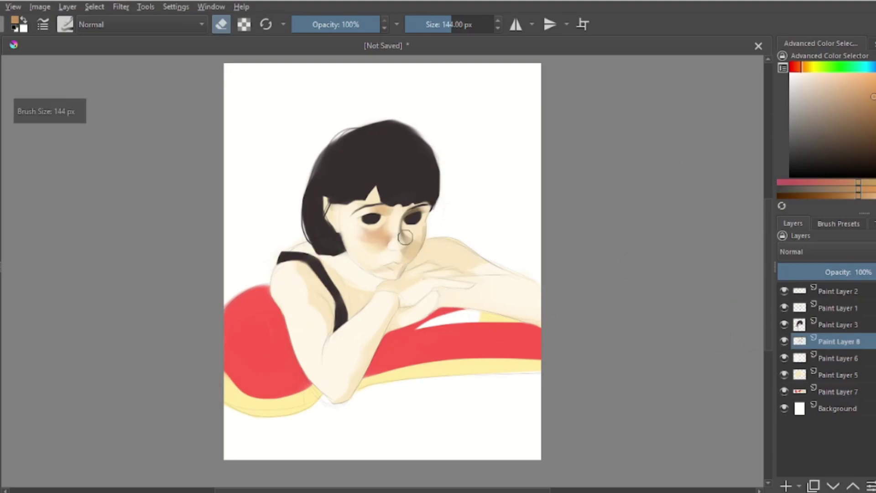
{"action": "key", "text": "bracketright"}
{"action": "key", "text": "bracketright"}
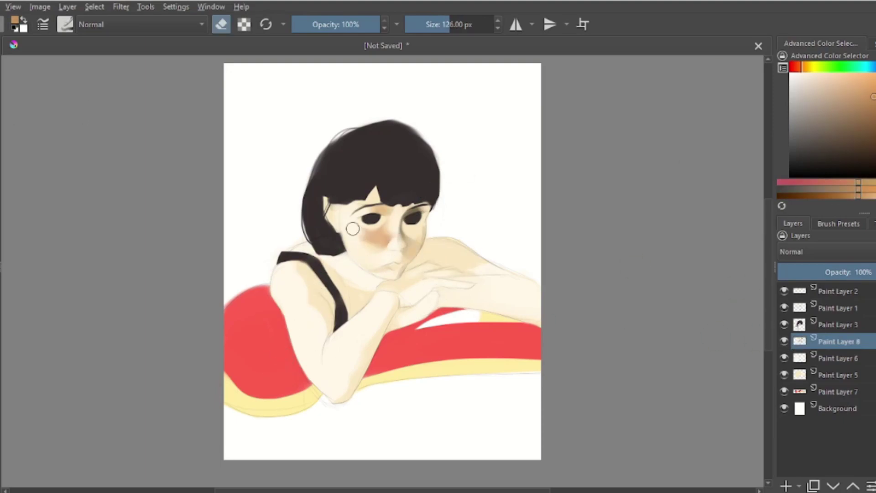
{"action": "key", "text": "bracketleft"}
{"action": "key", "text": "bracketleft"}
{"action": "key", "text": "bracketleft"}
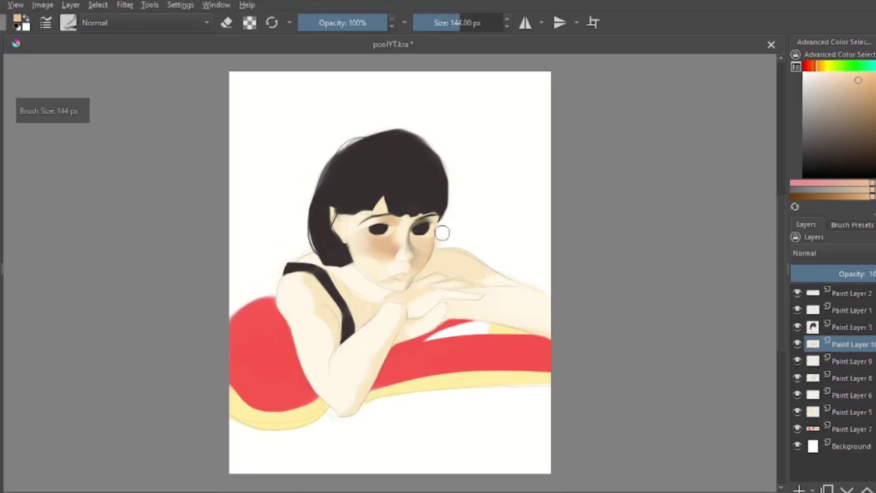
{"action": "key", "text": "bracketleft"}
{"action": "key", "text": "bracketleft"}
{"action": "key", "text": "bracketleft"}
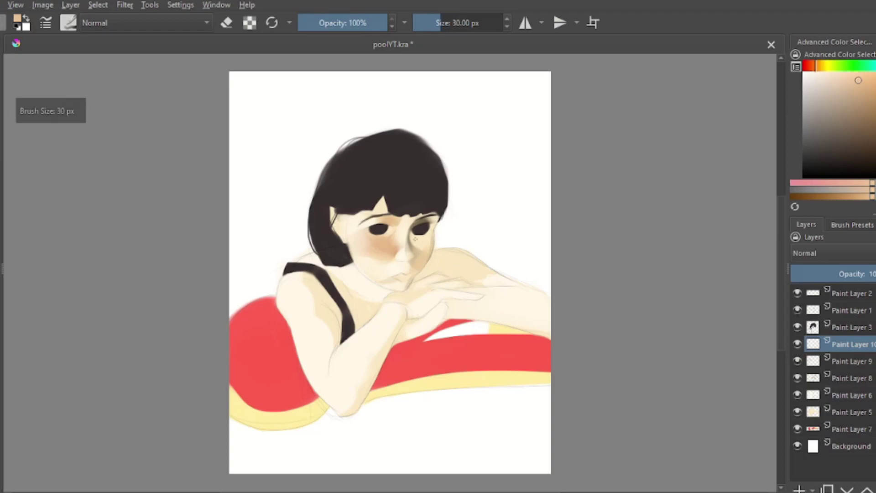
Step: Refine the under-eye shadows, alternating eraser and brush between 41 and 90 px
{"action": "key", "text": "e"}
{"action": "key", "text": "bracketright"}
{"action": "key", "text": "bracketright"}
{"action": "key", "text": "bracketright"}
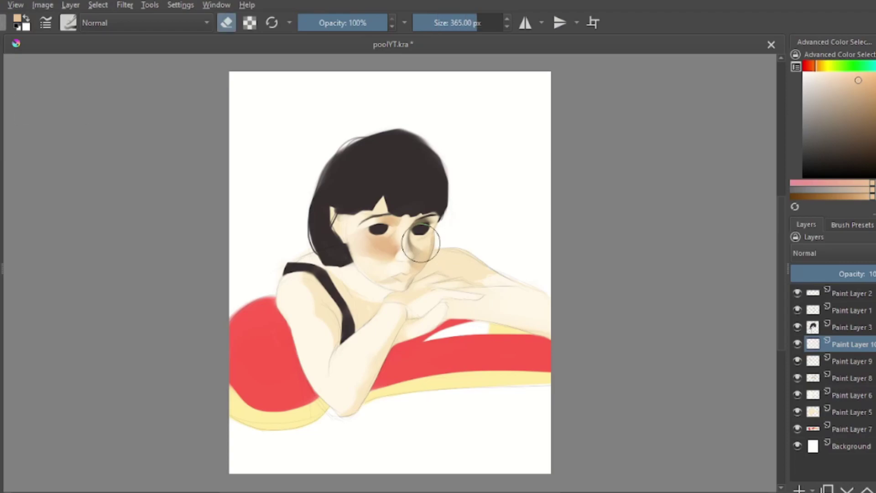
{"action": "key", "text": "e"}
{"action": "key", "text": "bracketright"}
{"action": "key", "text": "bracketright"}
{"action": "key", "text": "bracketright"}
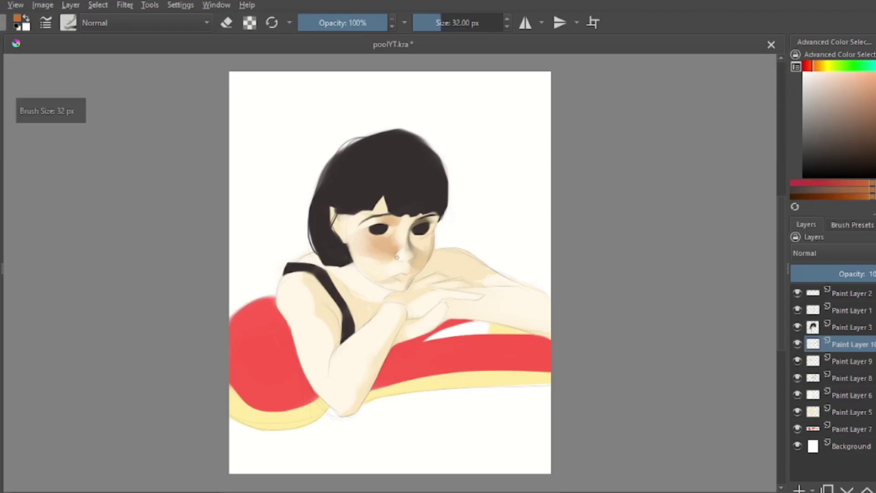
{"action": "key", "text": "bracketleft"}
{"action": "key", "text": "bracketleft"}
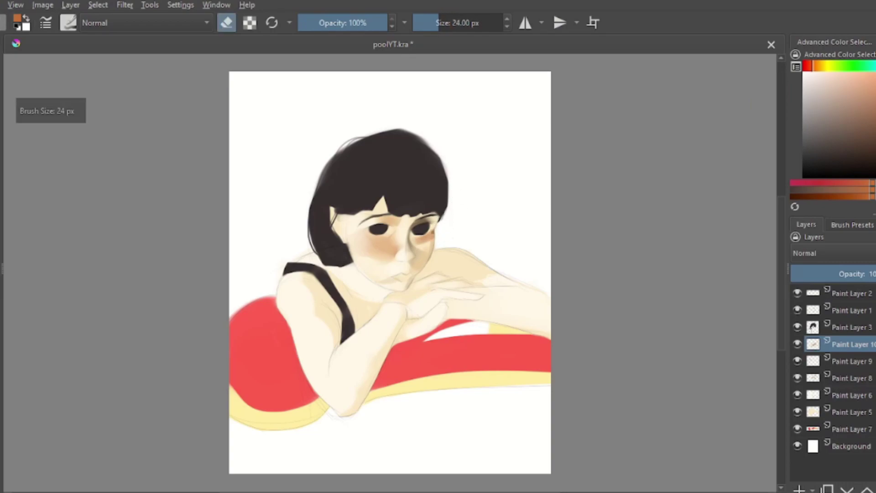
{"action": "key", "text": "e"}
{"action": "key", "text": "bracketleft"}
{"action": "key", "text": "bracketleft"}
{"action": "key", "text": "bracketleft"}
{"action": "key", "text": "bracketright"}
{"action": "key", "text": "bracketright"}
{"action": "key", "text": "bracketright"}
{"action": "key", "text": "bracketright"}
{"action": "key", "text": "bracketright"}
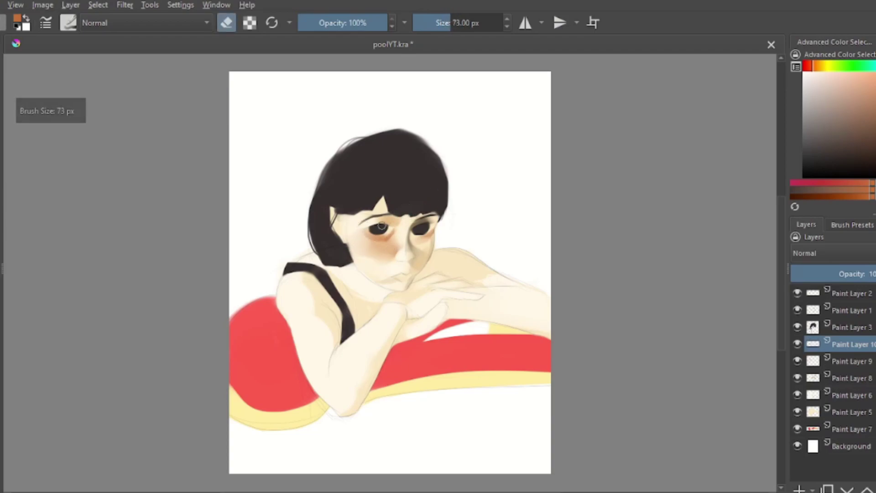
Step: Pick darker brown and red-brown colours and shrink the brush to 12 px
{"action": "left_click", "coordinate": [429, 229], "text": "ctrl"}
{"action": "key", "text": "bracketleft"}
{"action": "key", "text": "bracketleft"}
{"action": "key", "text": "bracketleft"}
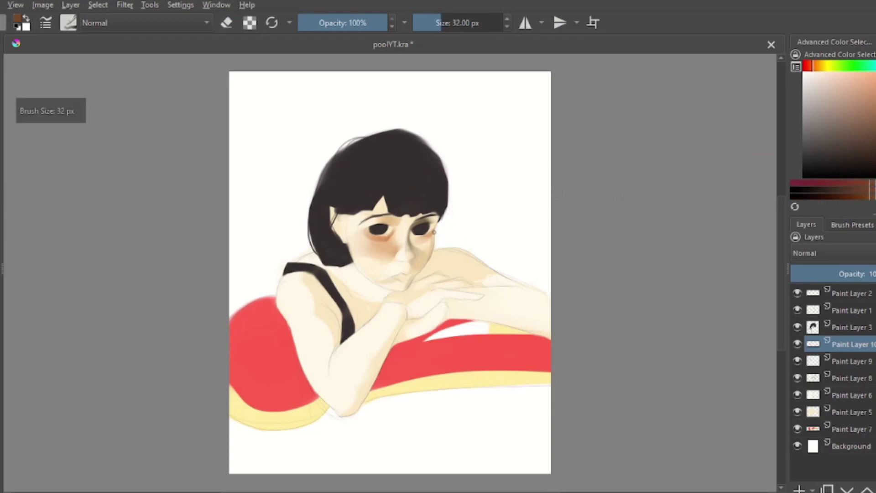
{"action": "key", "text": "bracketright"}
{"action": "left_click", "coordinate": [393, 225], "text": "ctrl"}
{"action": "key", "text": "bracketleft"}
{"action": "key", "text": "bracketleft"}
{"action": "key", "text": "bracketleft"}
{"action": "key", "text": "bracketleft"}
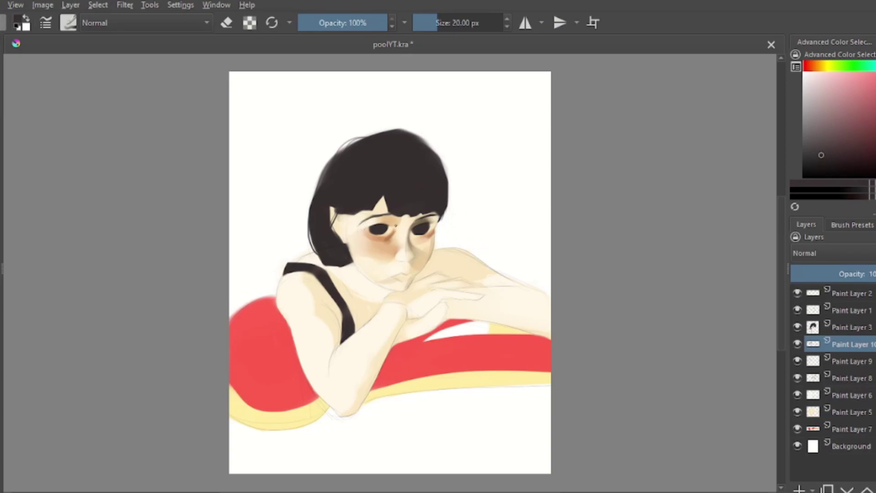
{"action": "key", "text": "bracketleft"}
{"action": "key", "text": "bracketleft"}
{"action": "key", "text": "bracketleft"}
{"action": "key", "text": "bracketleft"}
Step: Toggle eraser mode and enlarge the eraser to about 30 px
{"action": "key", "text": "e"}
{"action": "key", "text": "bracketright"}
{"action": "key", "text": "bracketright"}
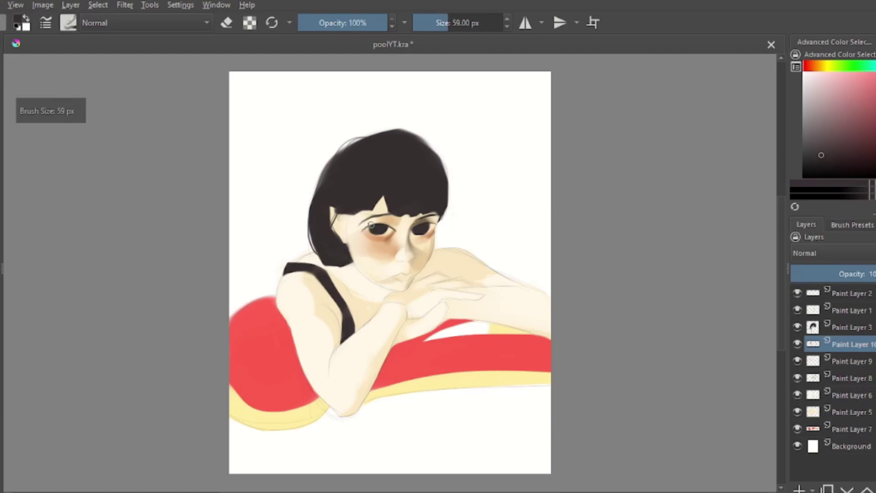
{"action": "key", "text": "bracketright"}
{"action": "key", "text": "bracketright"}
{"action": "key", "text": "bracketright"}
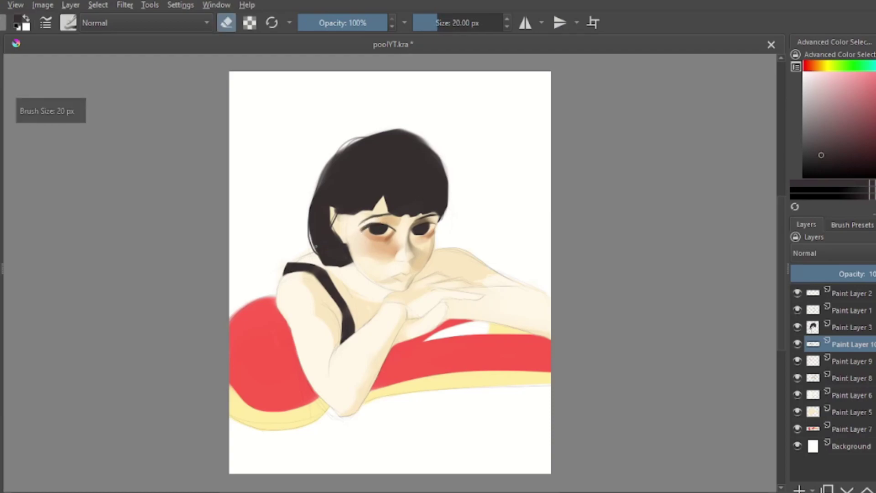
{"action": "key", "text": "e"}
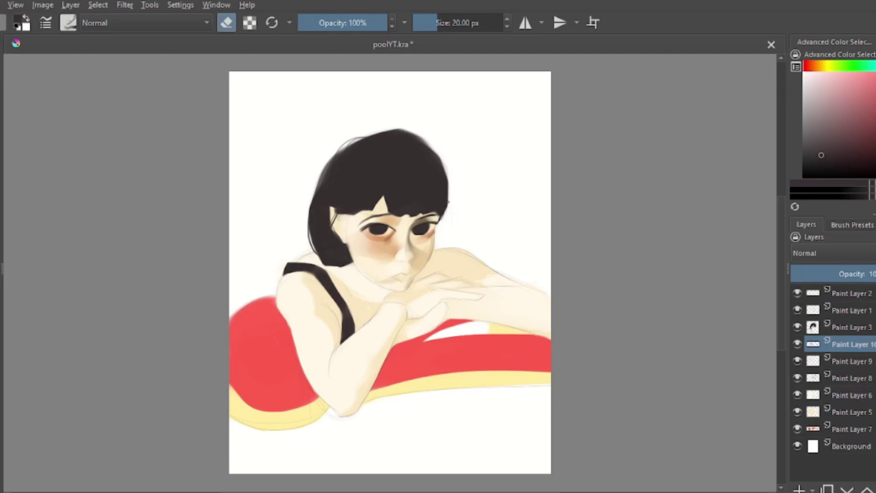
{"action": "key", "text": "e"}
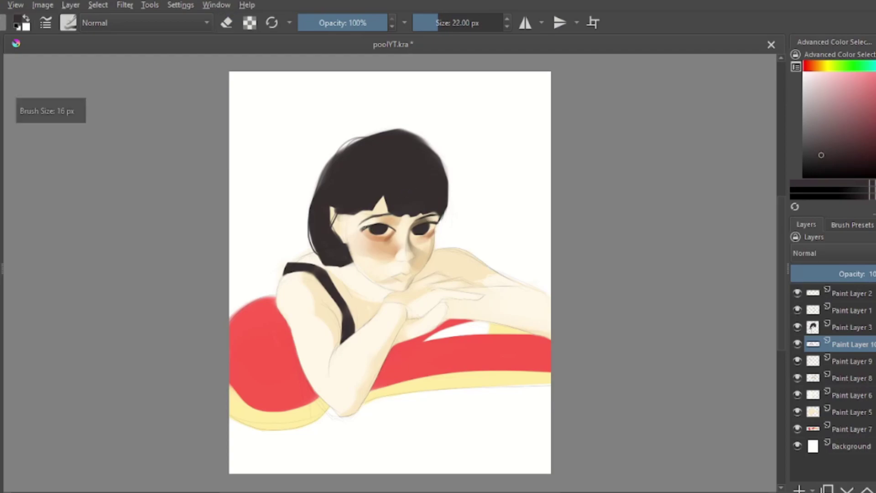
{"action": "key", "text": "bracketright"}
{"action": "key", "text": "bracketright"}
{"action": "key", "text": "e"}
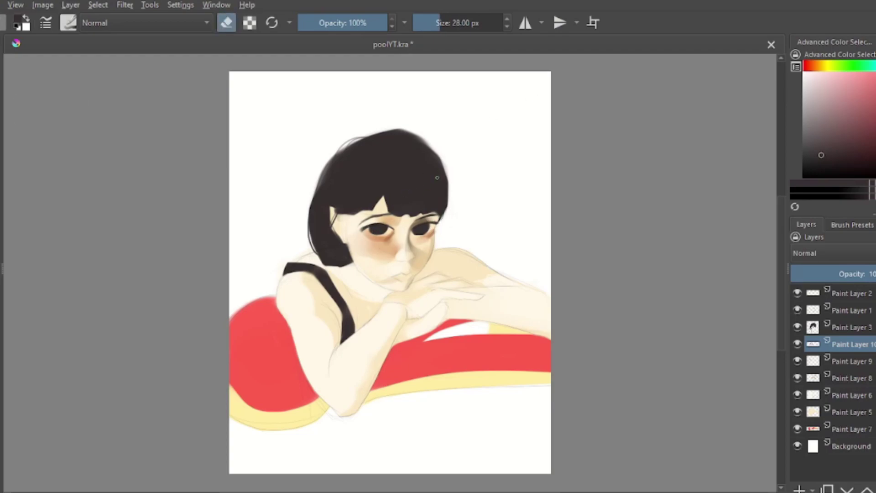
Step: Sample a light skin tone, then the warm brown from the girl's cheek
{"action": "left_click", "coordinate": [440, 256], "text": "ctrl"}
{"action": "key", "text": "e"}
{"action": "key", "text": "bracketright"}
{"action": "key", "text": "bracketright"}
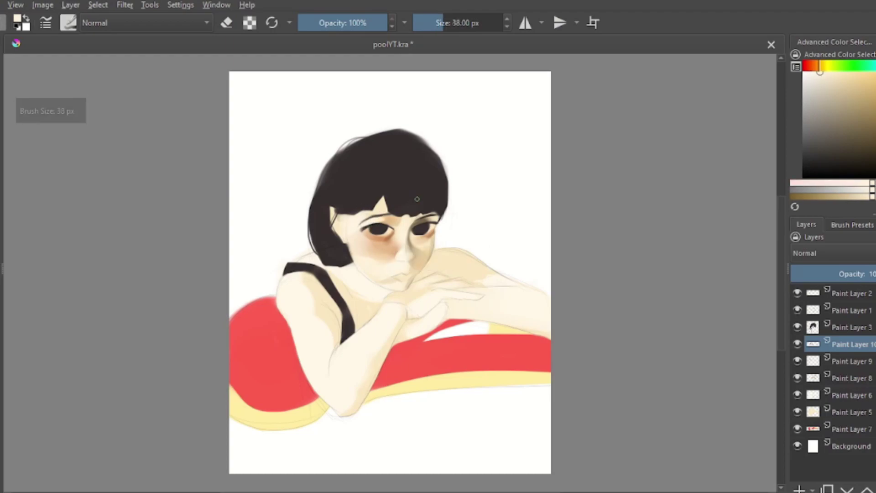
{"action": "key", "text": "bracketright"}
{"action": "key", "text": "bracketright"}
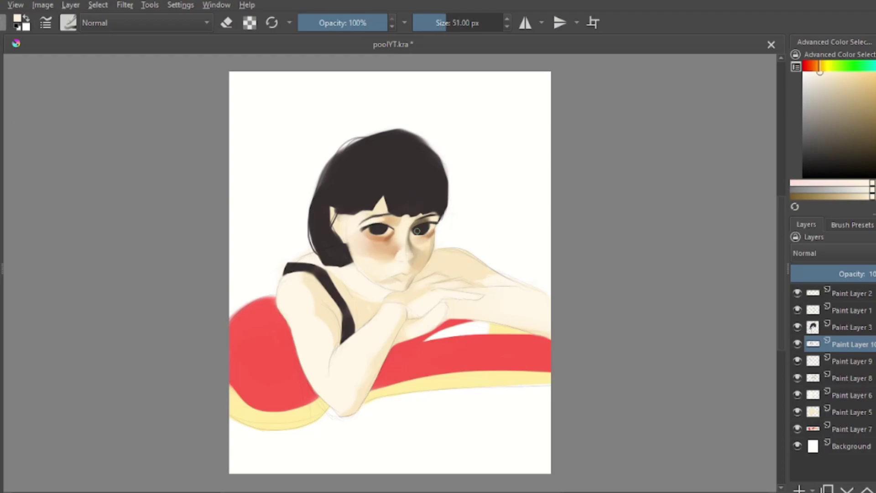
{"action": "left_click", "coordinate": [398, 250], "text": "ctrl"}
{"action": "key", "text": "bracketright"}
Step: Fine-tune brush size, add Paint Layer 11, and choose a darker shading brown
{"action": "key", "text": "bracketleft"}
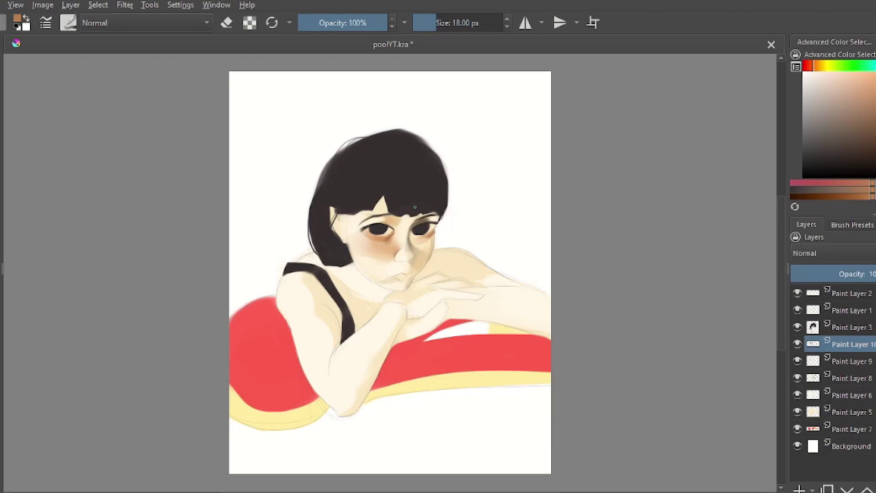
{"action": "key", "text": "bracketright"}
{"action": "key", "text": "bracketright"}
{"action": "key", "text": "bracketright"}
{"action": "key", "text": "bracketright"}
{"action": "key", "text": "bracketright"}
{"action": "key", "text": "bracketright"}
{"action": "key", "text": "bracketleft"}
{"action": "key", "text": "bracketleft"}
{"action": "key", "text": "bracketleft"}
{"action": "key", "text": "bracketleft"}
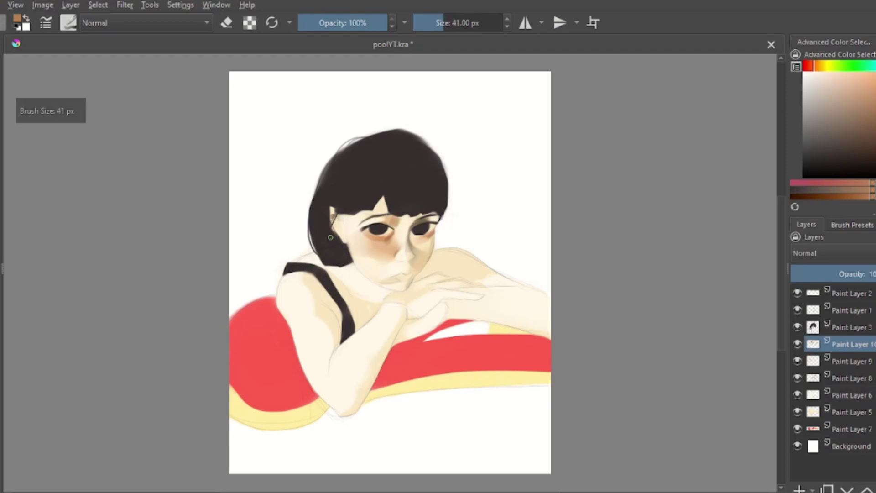
{"action": "key", "text": "bracketleft"}
{"action": "key", "text": "bracketleft"}
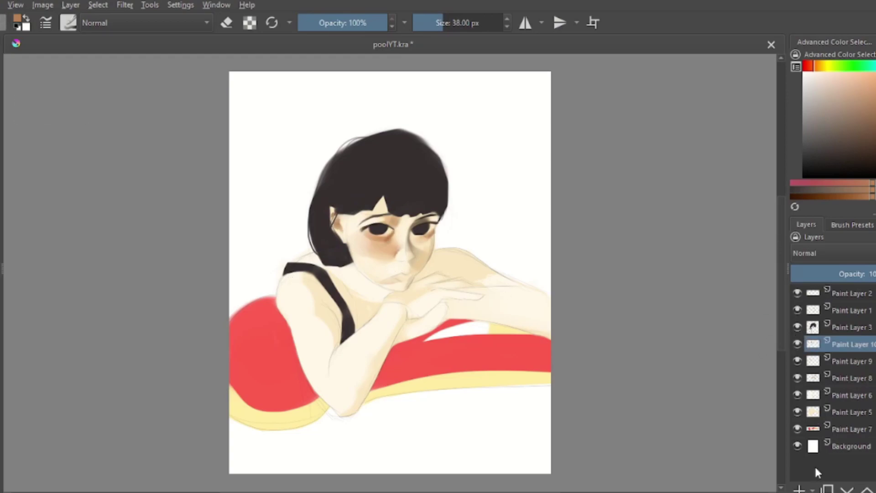
{"action": "key", "text": "Insert"}
{"action": "left_click", "coordinate": [365, 261], "text": "ctrl"}
Step: Paint brown shading over the upper arm on a Multiply-blended layer
{"action": "key", "text": "k"}
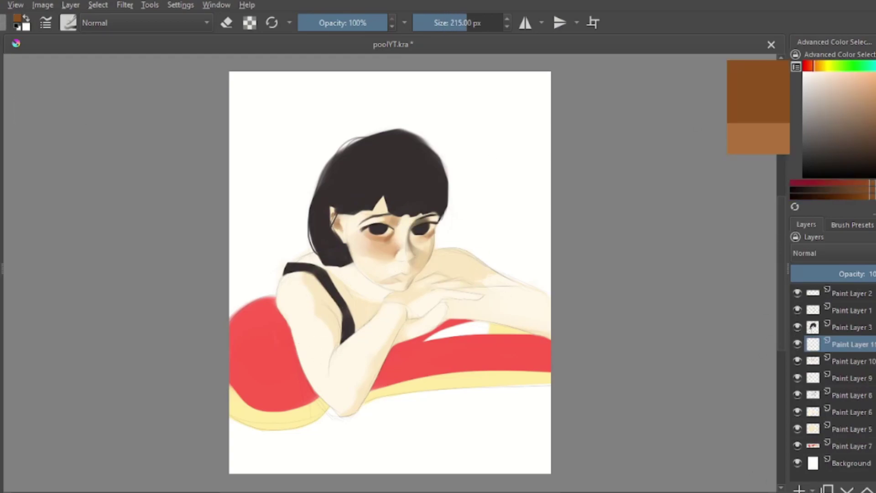
{"action": "left_click_drag", "start_coordinate": [297, 281], "coordinate": [328, 324]}
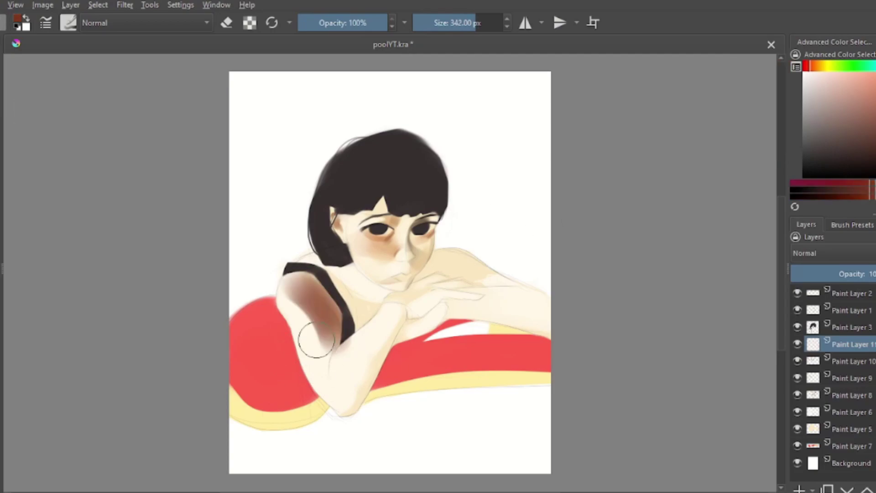
{"action": "left_click", "coordinate": [816, 253]}
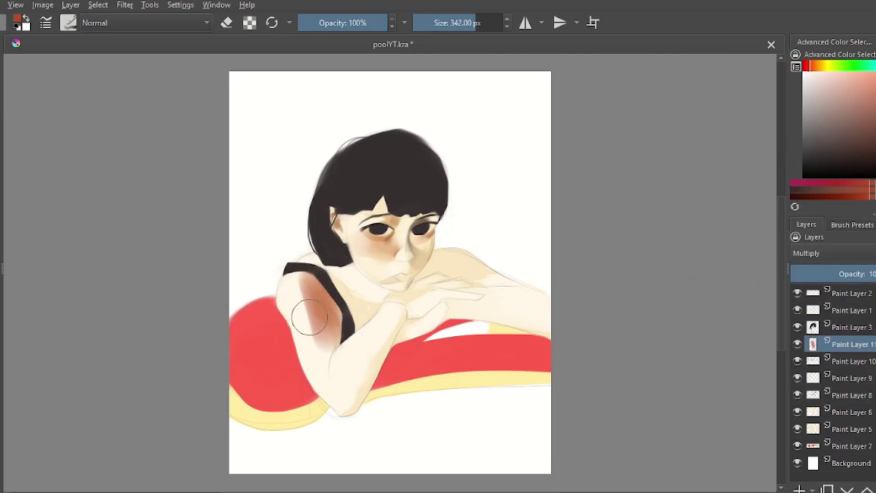
{"action": "mouse_move", "coordinate": [309, 322]}
{"action": "left_mouse_down"}
{"action": "mouse_move", "coordinate": [347, 328]}
{"action": "mouse_move", "coordinate": [400, 273]}
{"action": "left_mouse_up"}
Step: Erase excess brown shading along the upper arm and near the strap
{"action": "key", "text": "e"}
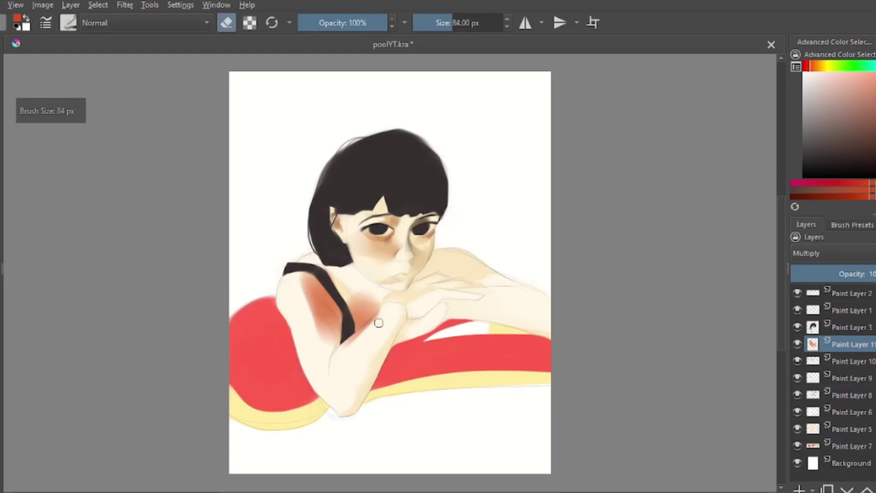
{"action": "mouse_move", "coordinate": [329, 338]}
{"action": "left_mouse_down"}
{"action": "mouse_move", "coordinate": [320, 283]}
{"action": "mouse_move", "coordinate": [274, 325]}
{"action": "left_mouse_up"}
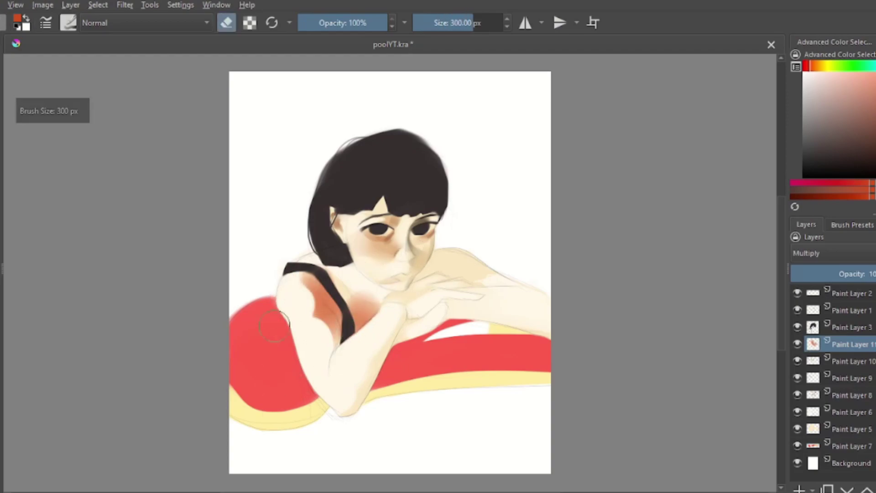
{"action": "left_click_drag", "start_coordinate": [285, 272], "coordinate": [260, 274]}
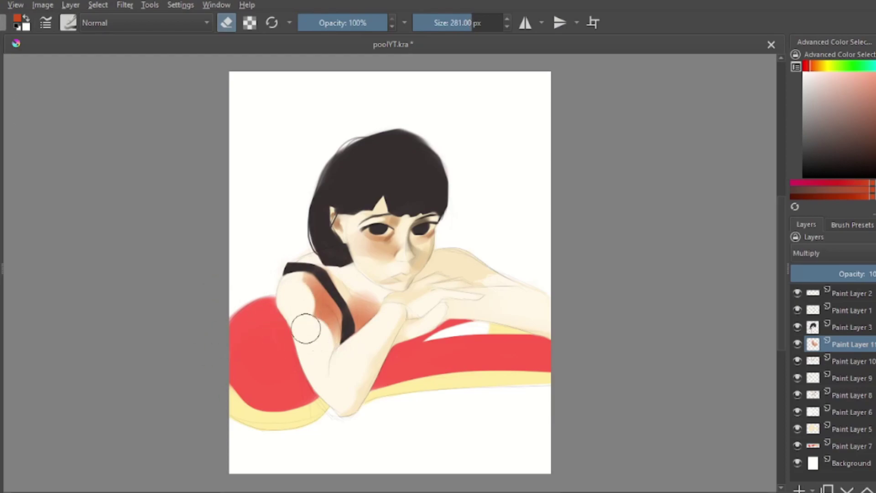
{"action": "left_click_drag", "start_coordinate": [333, 324], "coordinate": [274, 282]}
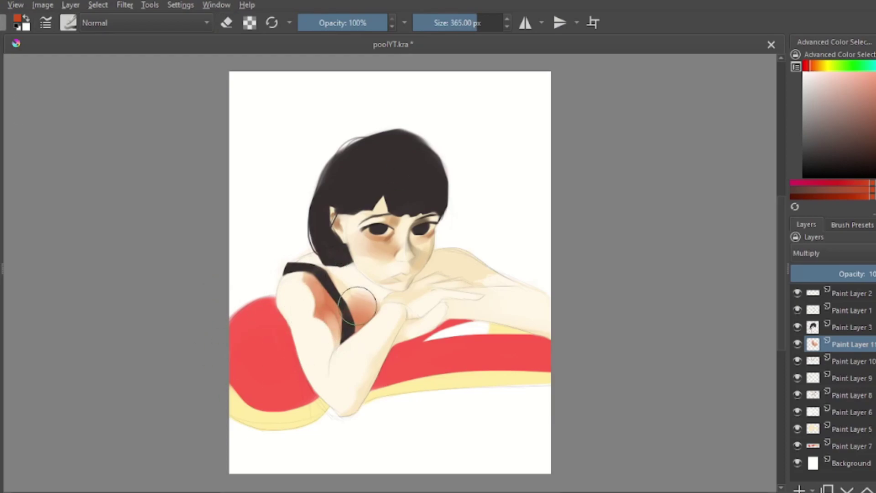
{"action": "mouse_move", "coordinate": [387, 307]}
{"action": "left_mouse_down"}
{"action": "mouse_move", "coordinate": [363, 314]}
{"action": "mouse_move", "coordinate": [354, 272]}
{"action": "left_mouse_up"}
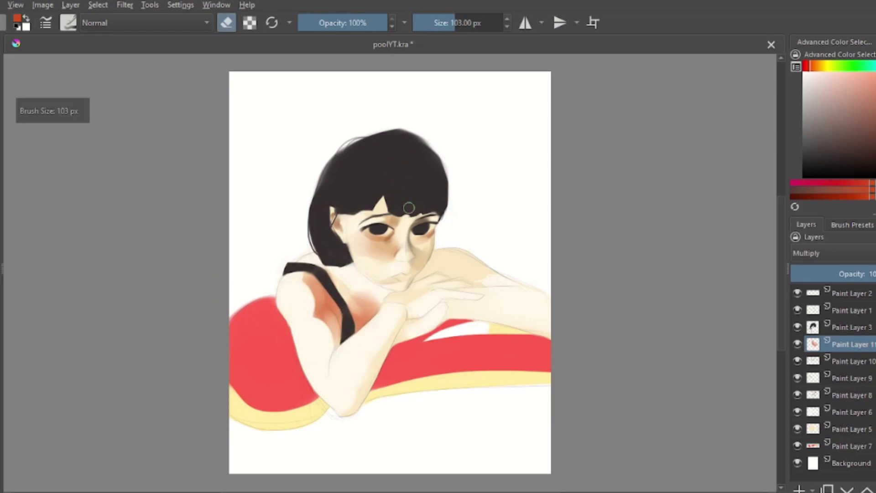
{"action": "key", "text": "e"}
Step: Paint sampled brownish-orange shading across the shoulder and under the chin
{"action": "left_click", "coordinate": [322, 304], "text": "ctrl"}
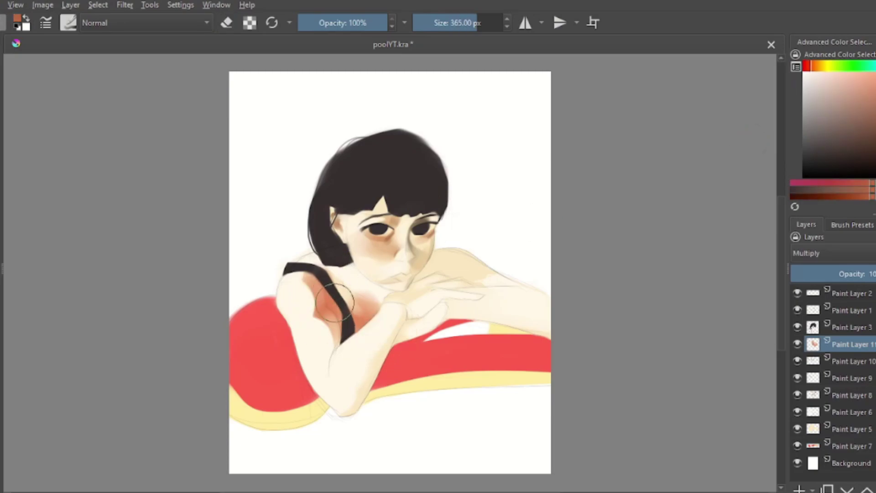
{"action": "mouse_move", "coordinate": [338, 299]}
{"action": "left_mouse_down"}
{"action": "mouse_move", "coordinate": [313, 298]}
{"action": "mouse_move", "coordinate": [348, 315]}
{"action": "mouse_move", "coordinate": [337, 319]}
{"action": "left_mouse_up"}
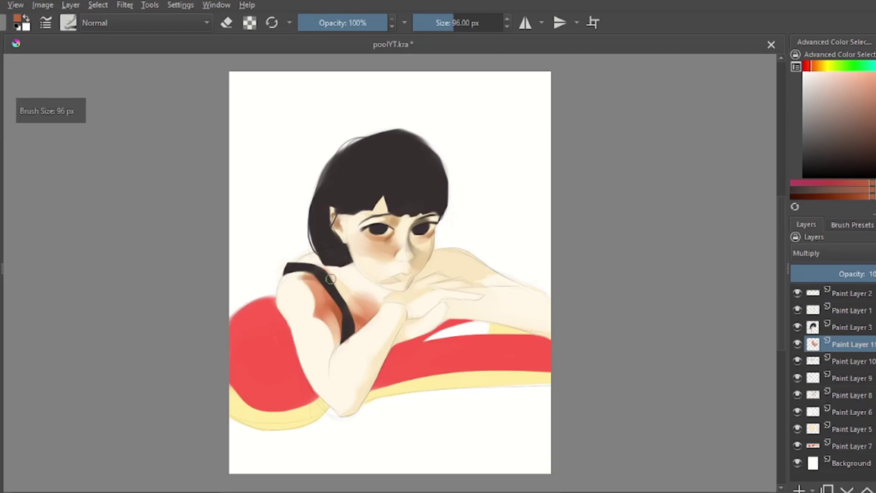
{"action": "left_click_drag", "start_coordinate": [393, 310], "coordinate": [340, 280]}
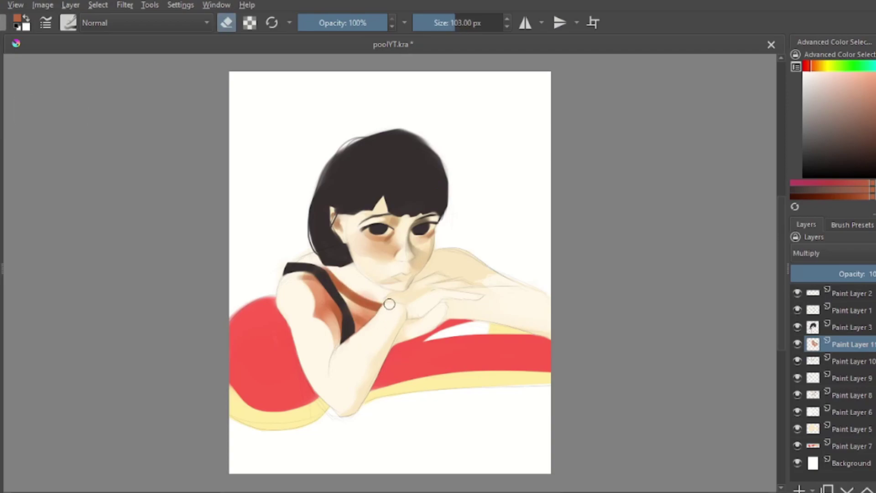
{"action": "key", "text": "e"}
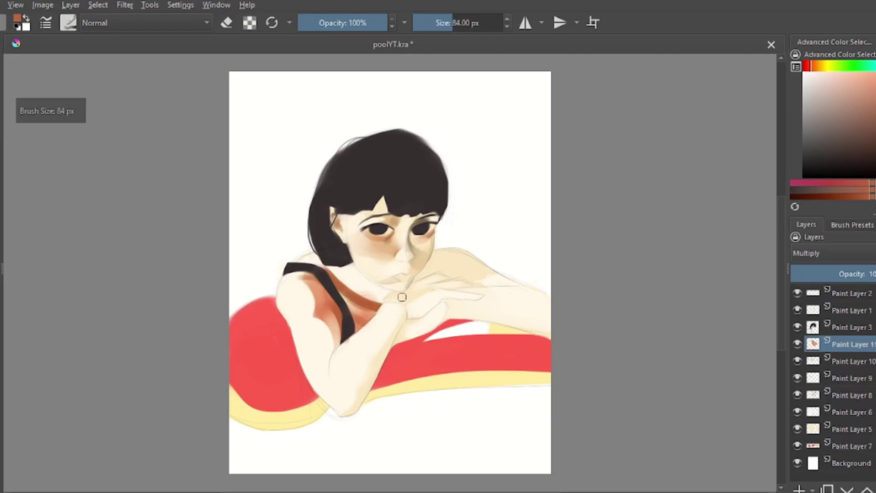
{"action": "left_click_drag", "start_coordinate": [489, 186], "coordinate": [276, 271]}
Step: Blend shading onto the neck, sample a dark brown, and add another paint layer
{"action": "key", "text": "e"}
{"action": "key", "text": "e"}
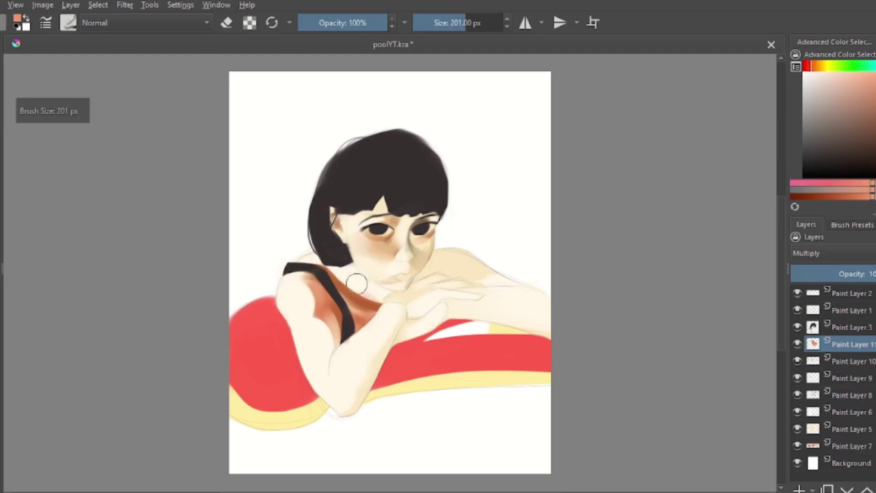
{"action": "left_click_drag", "start_coordinate": [352, 276], "coordinate": [370, 288]}
{"action": "key", "text": "e"}
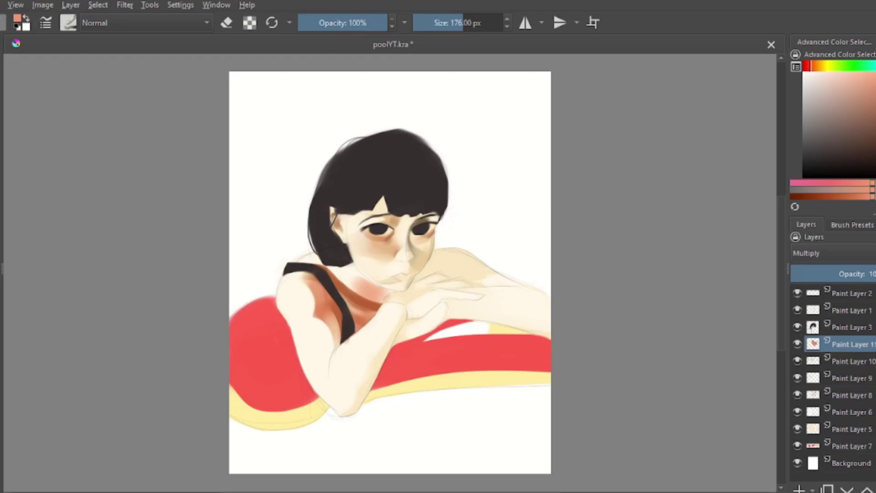
{"action": "key", "text": "k"}
{"action": "key", "text": "bracketleft"}
{"action": "key", "text": "bracketleft"}
{"action": "key", "text": "bracketleft"}
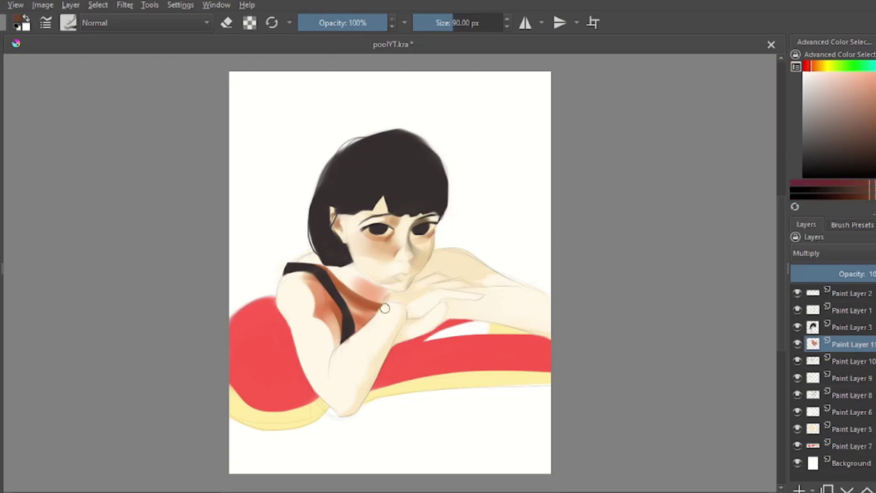
{"action": "key", "text": "Insert"}
{"action": "key", "text": "bracketright"}
{"action": "key", "text": "bracketright"}
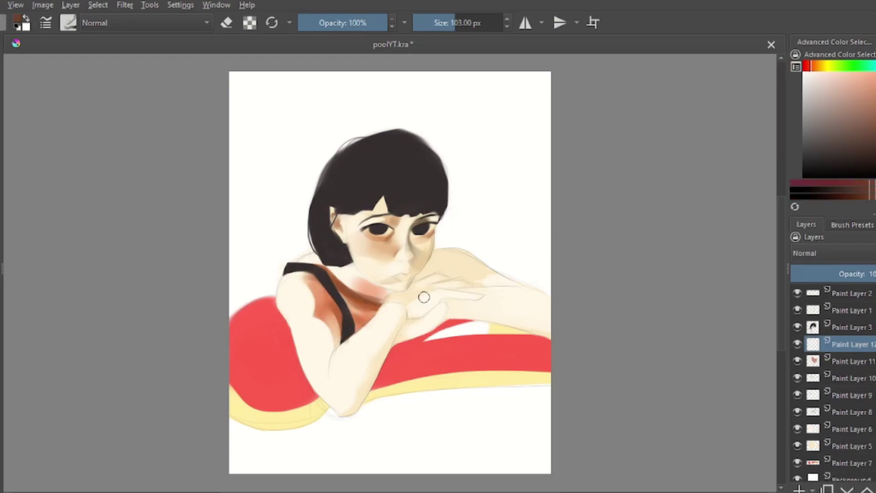
Step: Try dark brown over the shoulder strap, undo it, and pick a red-pink colour
{"action": "left_click_drag", "start_coordinate": [354, 323], "coordinate": [365, 315]}
{"action": "key", "text": "bracketleft"}
{"action": "key", "text": "e"}
{"action": "key", "text": "e"}
{"action": "key", "text": "bracketright"}
{"action": "key", "text": "bracketright"}
{"action": "key", "text": "bracketright"}
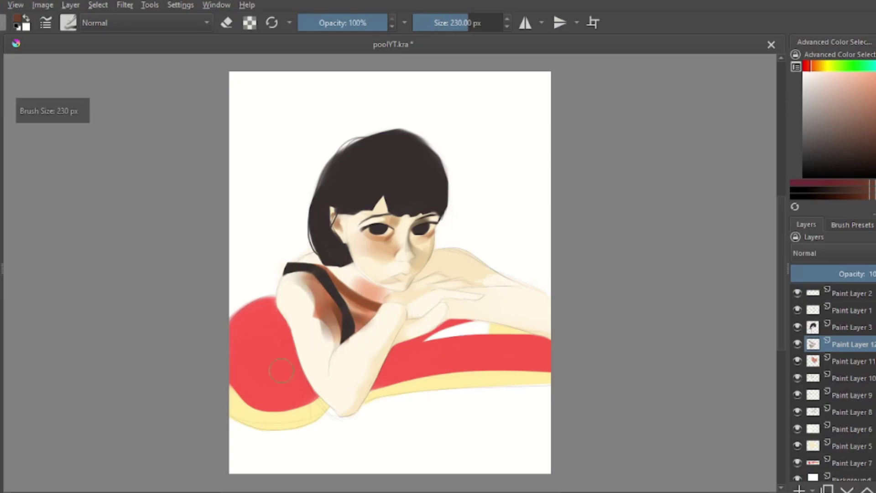
{"action": "key", "text": "ctrl+z"}
{"action": "key", "text": "ctrl+z"}
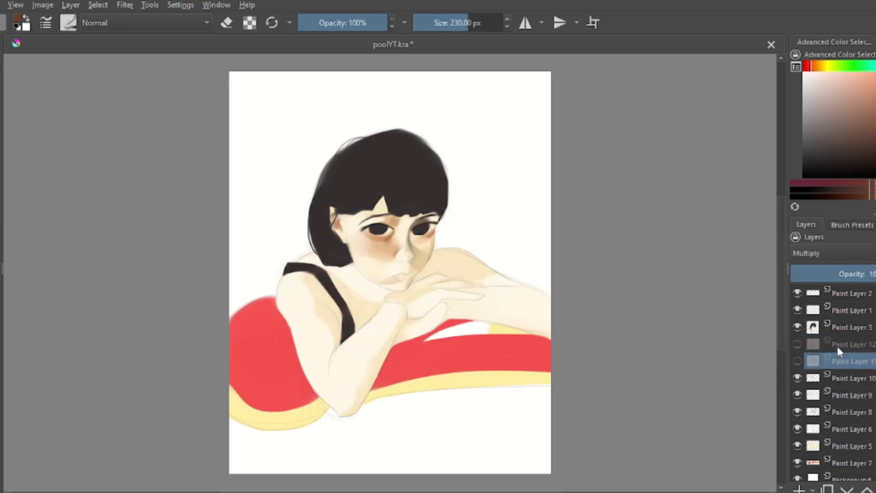
{"action": "left_click", "coordinate": [831, 72]}
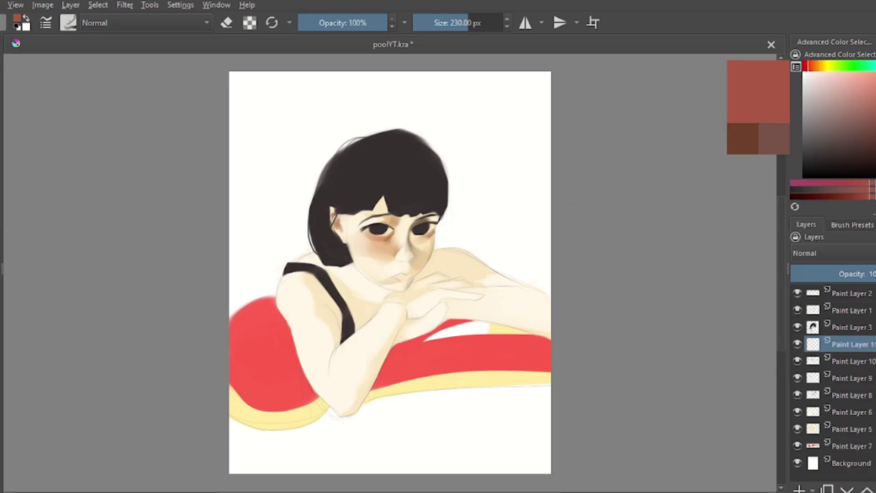
{"action": "key", "text": "bracketright"}
{"action": "key", "text": "bracketright"}
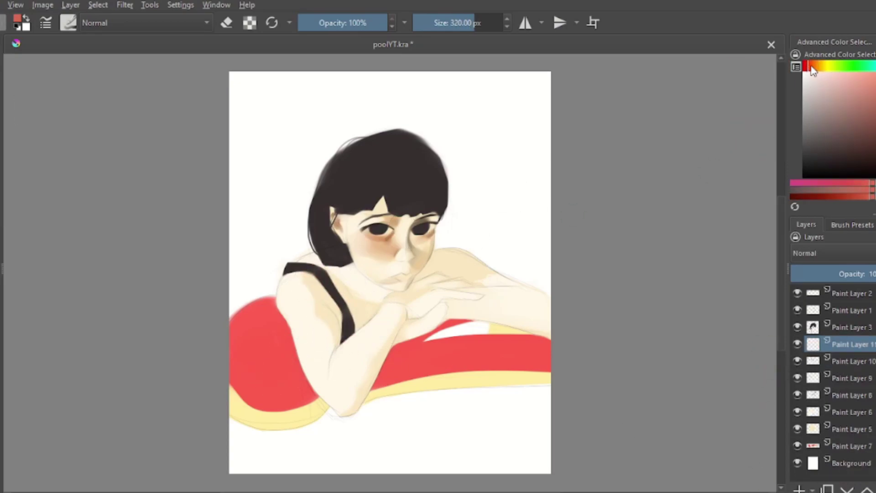
Step: Paint orange-brown shading on the upper arm and shoulder
{"action": "mouse_move", "coordinate": [304, 274]}
{"action": "left_mouse_down"}
{"action": "mouse_move", "coordinate": [311, 329]}
{"action": "mouse_move", "coordinate": [300, 358]}
{"action": "left_mouse_up"}
{"action": "key", "text": "e"}
{"action": "key", "text": "bracketleft"}
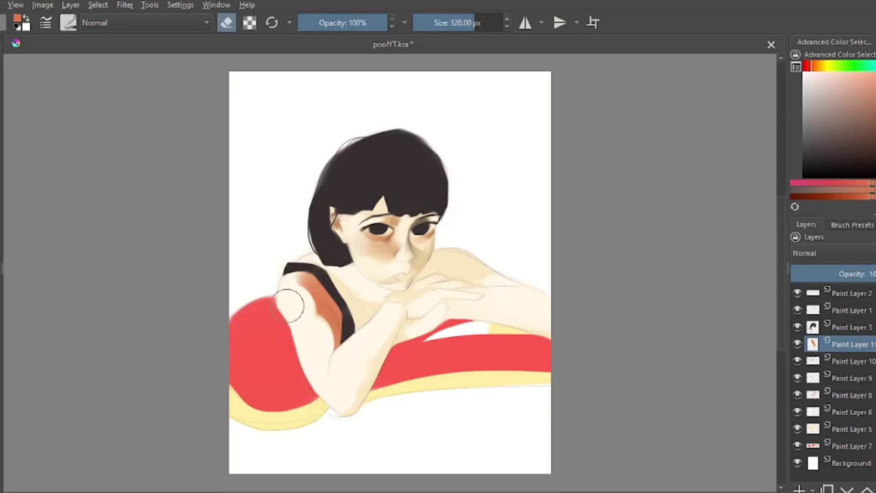
{"action": "key", "text": "bracketright"}
{"action": "key", "text": "bracketleft"}
{"action": "key", "text": "bracketleft"}
{"action": "key", "text": "bracketleft"}
{"action": "key", "text": "bracketleft"}
{"action": "left_click_drag", "start_coordinate": [338, 278], "coordinate": [374, 315]}
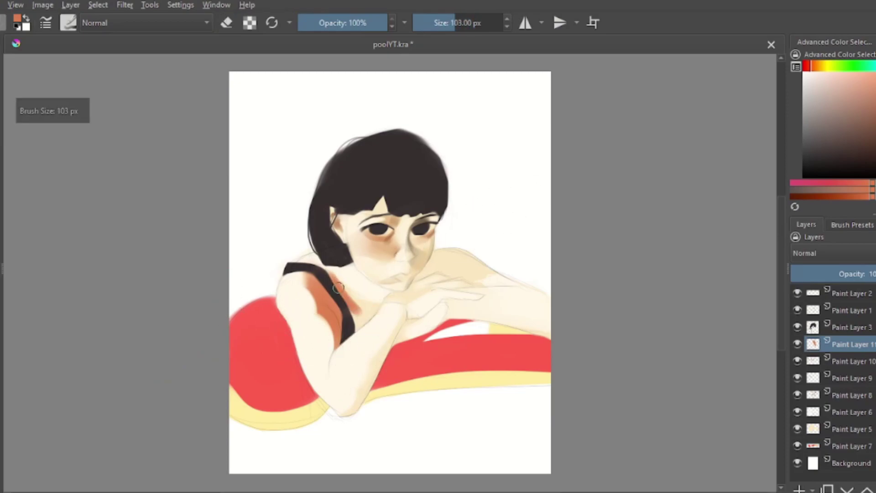
Step: Add a thin orange stroke near the wrist and pick a darker red
{"action": "key", "text": "e"}
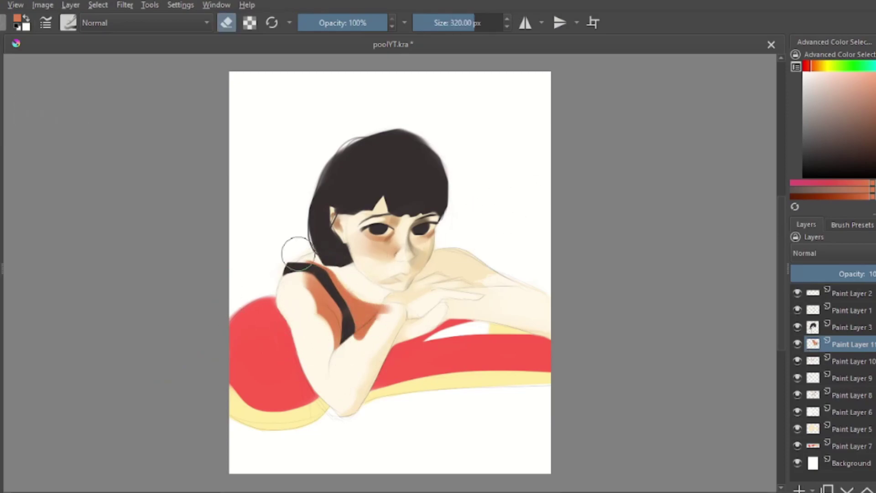
{"action": "key", "text": "e"}
{"action": "left_click_drag", "start_coordinate": [365, 302], "coordinate": [397, 305]}
{"action": "key", "text": "e"}
{"action": "left_click", "coordinate": [862, 200]}
{"action": "key", "text": "bracketleft"}
{"action": "key", "text": "bracketright"}
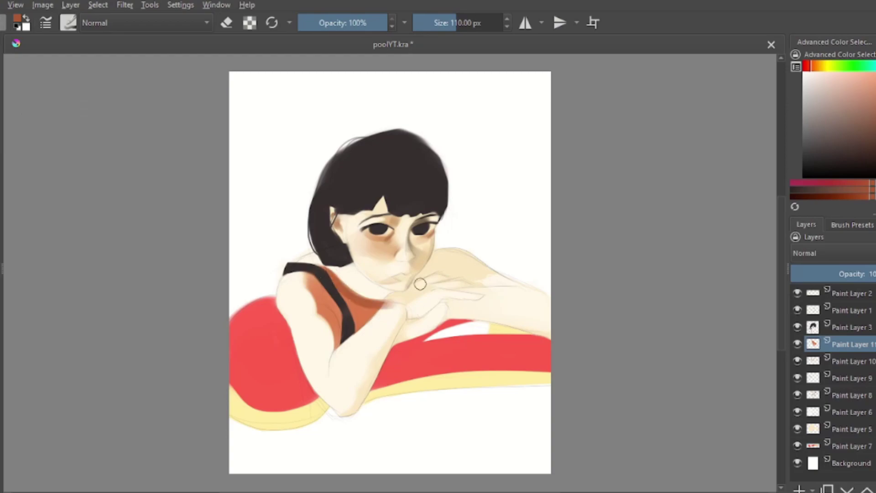
{"action": "key", "text": "bracketright"}
{"action": "key", "text": "bracketright"}
{"action": "key", "text": "bracketright"}
Step: Paint brown shading right of the face and on the shoulder, erasing the excess
{"action": "key", "text": "bracketright"}
{"action": "key", "text": "bracketright"}
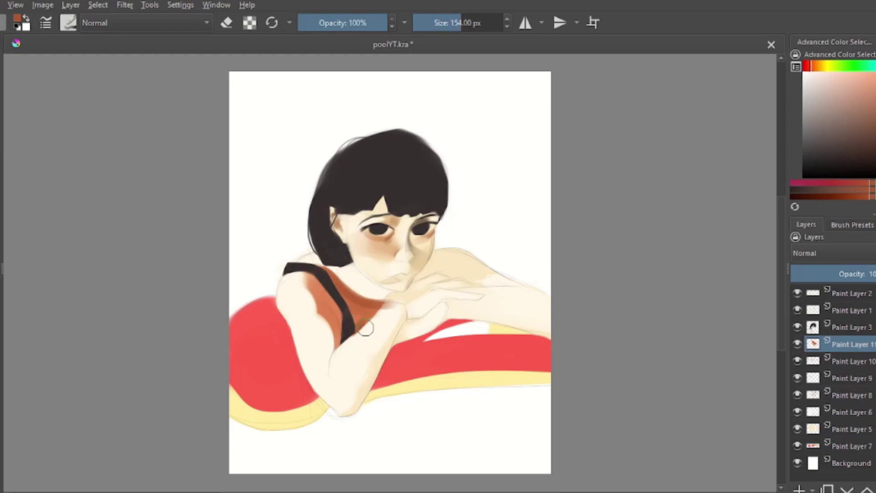
{"action": "key", "text": "bracketleft"}
{"action": "left_click_drag", "start_coordinate": [411, 278], "coordinate": [486, 267]}
{"action": "key", "text": "e"}
{"action": "left_click_drag", "start_coordinate": [413, 290], "coordinate": [440, 284]}
{"action": "key", "text": "bracketleft"}
{"action": "key", "text": "bracketleft"}
{"action": "left_click_drag", "start_coordinate": [424, 250], "coordinate": [491, 259]}
{"action": "key", "text": "bracketright"}
{"action": "key", "text": "bracketright"}
{"action": "key", "text": "bracketright"}
{"action": "key", "text": "bracketright"}
{"action": "key", "text": "bracketright"}
{"action": "key", "text": "bracketright"}
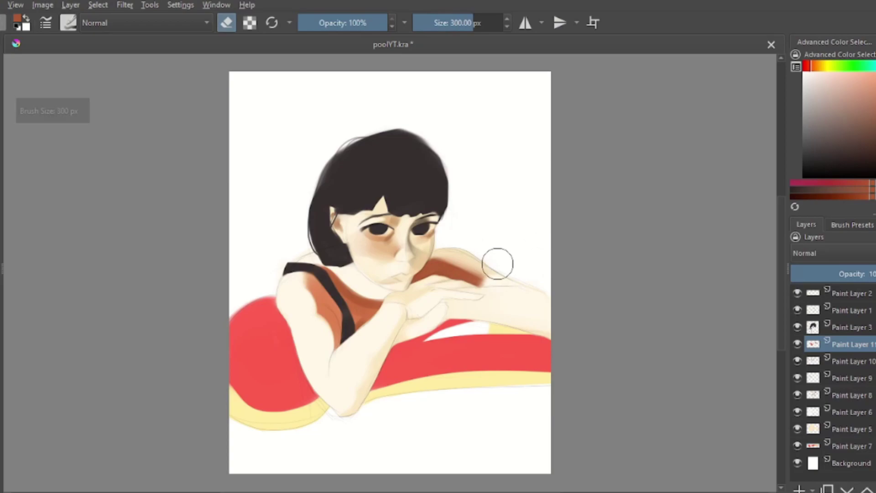
{"action": "key", "text": "bracketleft"}
{"action": "key", "text": "bracketleft"}
{"action": "key", "text": "bracketleft"}
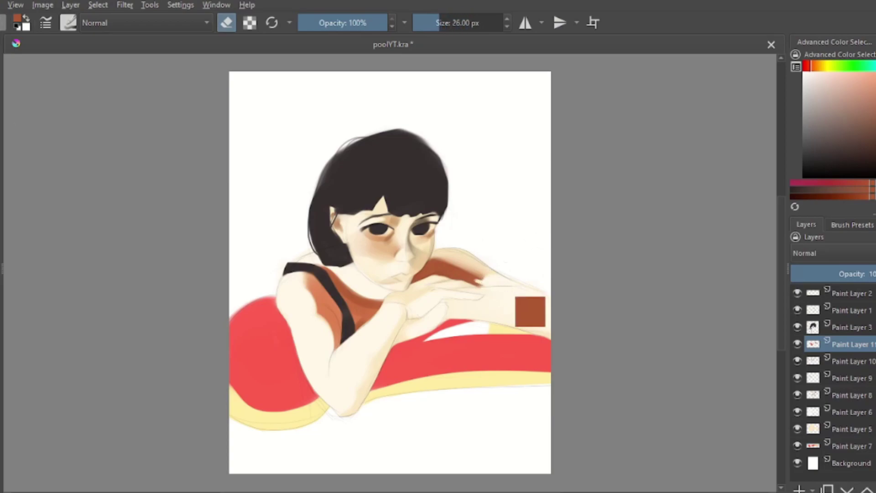
{"action": "key", "text": "e"}
{"action": "key", "text": "e"}
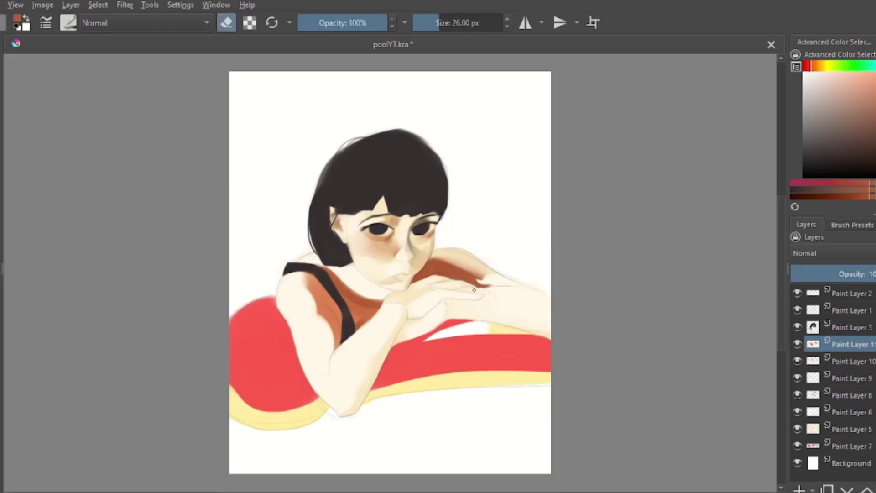
{"action": "key", "text": "bracketright"}
{"action": "key", "text": "bracketright"}
{"action": "key", "text": "bracketright"}
Step: Darken the layer's shadows with a Levels adjustment
{"action": "key", "text": "ctrl+l"}
{"action": "mouse_move", "coordinate": [581, 249]}
{"action": "left_mouse_down"}
{"action": "mouse_move", "coordinate": [658, 252]}
{"action": "mouse_move", "coordinate": [647, 247]}
{"action": "left_mouse_up"}
{"action": "key", "text": "Return"}
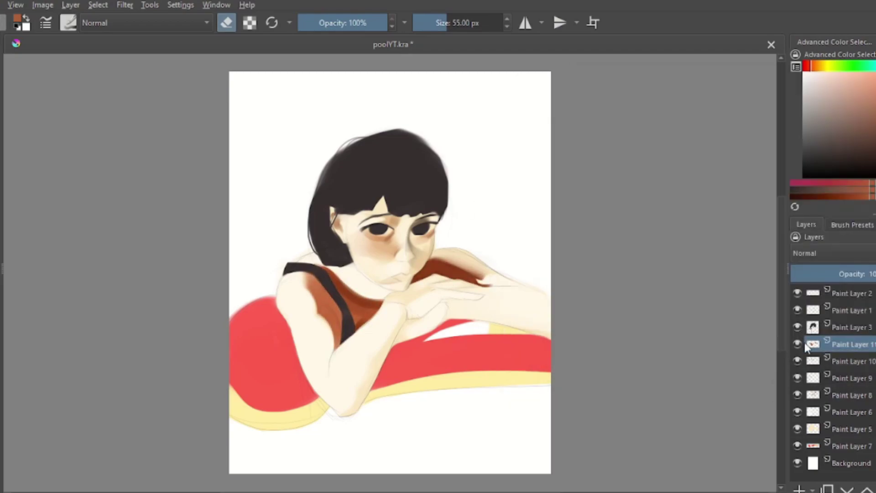
Step: Sample a brown from the painting and resize the brush to about 246 px
{"action": "left_click", "coordinate": [457, 249], "text": "ctrl"}
{"action": "key", "text": "e"}
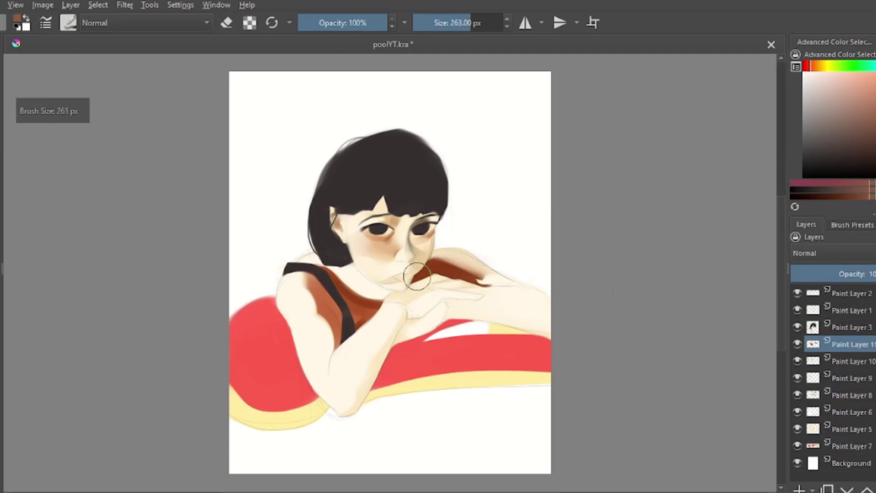
{"action": "mouse_move", "coordinate": [467, 252]}
{"action": "left_mouse_down"}
{"action": "mouse_move", "coordinate": [429, 285]}
{"action": "mouse_move", "coordinate": [483, 247]}
{"action": "left_mouse_up"}
{"action": "key", "text": "e"}
{"action": "mouse_move", "coordinate": [491, 286]}
{"action": "left_mouse_down"}
{"action": "mouse_move", "coordinate": [461, 296]}
{"action": "mouse_move", "coordinate": [501, 258]}
{"action": "mouse_move", "coordinate": [453, 243]}
{"action": "left_mouse_up"}
{"action": "left_click_drag", "start_coordinate": [527, 214], "coordinate": [588, 211]}
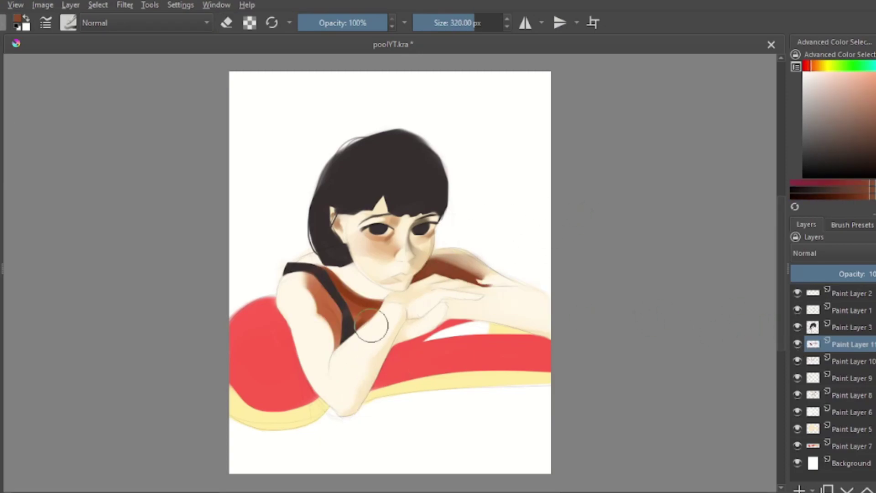
{"action": "key", "text": "e"}
Step: Paint grey shadows along the forearm and erase some of the grey
{"action": "mouse_move", "coordinate": [360, 394]}
{"action": "left_mouse_down"}
{"action": "mouse_move", "coordinate": [393, 322]}
{"action": "mouse_move", "coordinate": [365, 316]}
{"action": "mouse_move", "coordinate": [377, 322]}
{"action": "left_mouse_up"}
{"action": "key", "text": "d"}
{"action": "key", "text": "e"}
{"action": "key", "text": "bracketleft"}
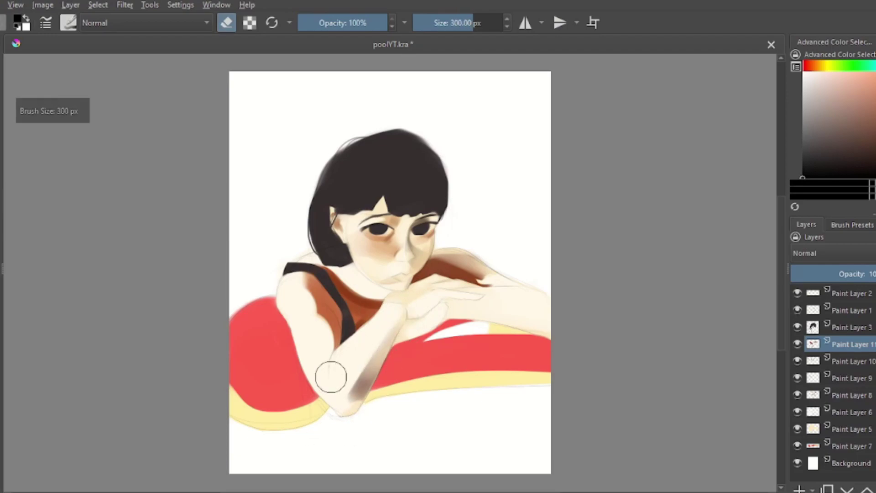
{"action": "key", "text": "e"}
{"action": "key", "text": "bracketleft"}
{"action": "key", "text": "bracketleft"}
{"action": "key", "text": "bracketleft"}
{"action": "key", "text": "bracketleft"}
{"action": "key", "text": "bracketleft"}
{"action": "key", "text": "bracketright"}
{"action": "key", "text": "bracketright"}
{"action": "left_click_drag", "start_coordinate": [416, 330], "coordinate": [392, 325]}
{"action": "key", "text": "e"}
{"action": "key", "text": "bracketright"}
{"action": "key", "text": "bracketright"}
{"action": "left_click_drag", "start_coordinate": [436, 299], "coordinate": [399, 319]}
Step: Sample tan colours from the arm and dab darker grey shading onto it
{"action": "left_click", "coordinate": [399, 313], "text": "ctrl"}
{"action": "key", "text": "e"}
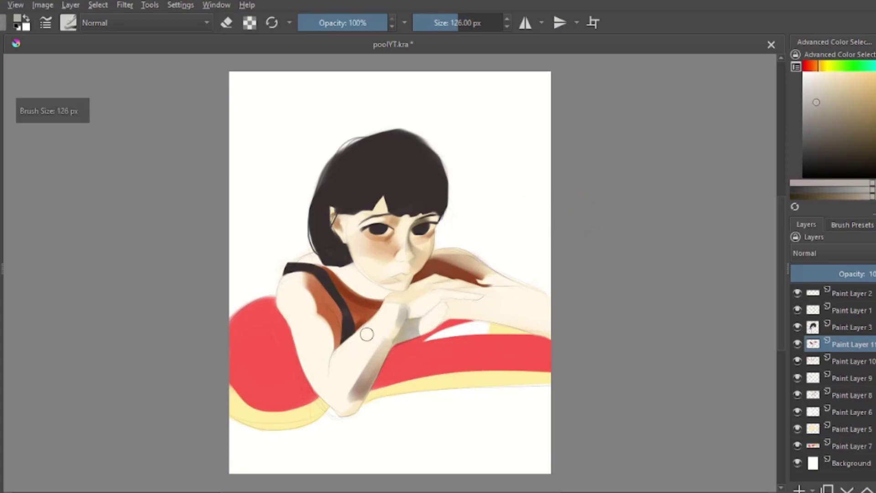
{"action": "key", "text": "bracketleft"}
{"action": "key", "text": "bracketleft"}
{"action": "key", "text": "bracketleft"}
{"action": "left_click", "coordinate": [455, 283], "text": "ctrl"}
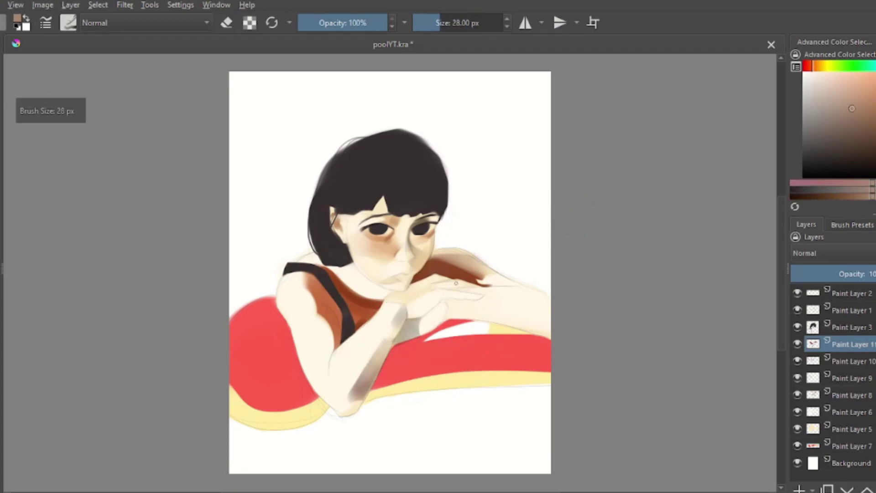
{"action": "key", "text": "bracketleft"}
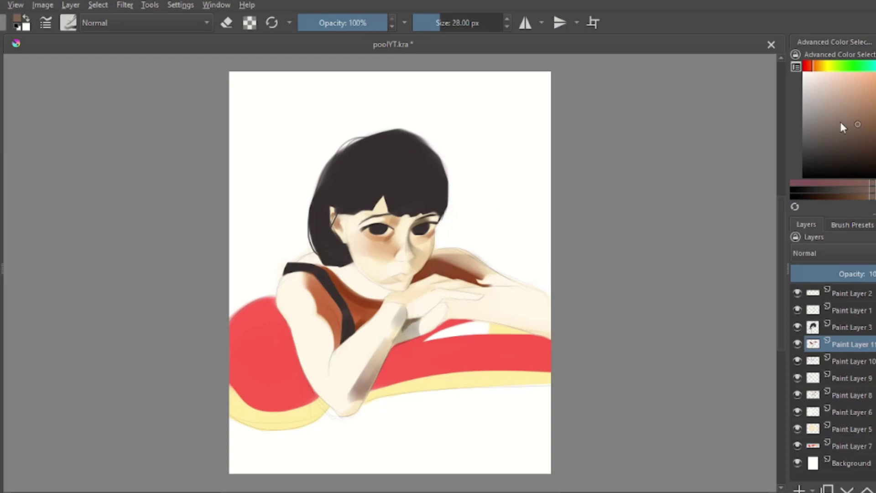
{"action": "key", "text": "bracketleft"}
{"action": "left_click", "coordinate": [407, 327]}
{"action": "key", "text": "bracketleft"}
{"action": "key", "text": "bracketleft"}
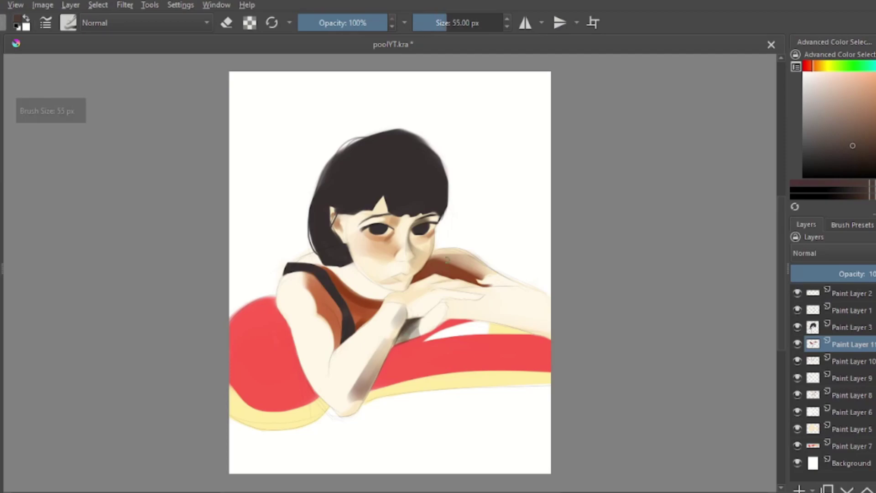
{"action": "key", "text": "bracketright"}
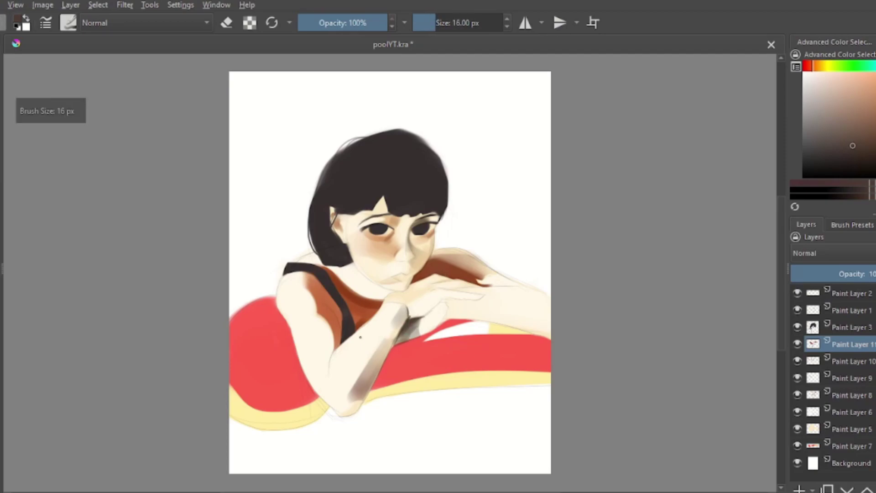
{"action": "key", "text": "bracketright"}
{"action": "key", "text": "bracketright"}
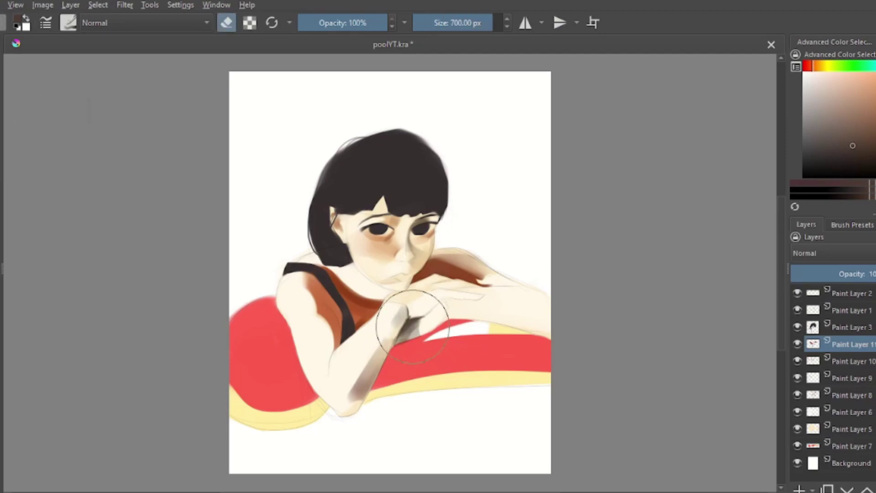
{"action": "key", "text": "bracketleft"}
{"action": "key", "text": "bracketleft"}
{"action": "key", "text": "bracketleft"}
{"action": "key", "text": "bracketleft"}
{"action": "key", "text": "bracketleft"}
{"action": "key", "text": "bracketleft"}
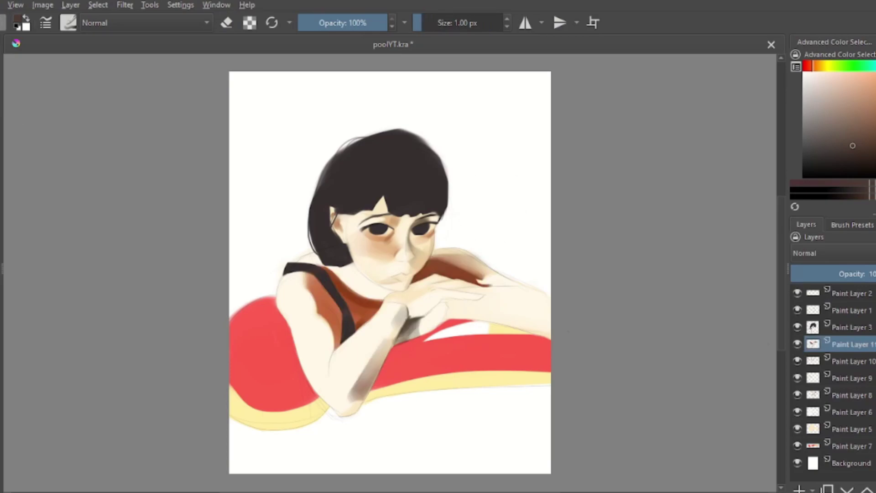
Step: Pick a reddish-brown and paint a stroke along the arm's edge
{"action": "left_click", "coordinate": [415, 319], "text": "ctrl"}
{"action": "key", "text": "bracketright"}
{"action": "key", "text": "bracketright"}
{"action": "key", "text": "bracketright"}
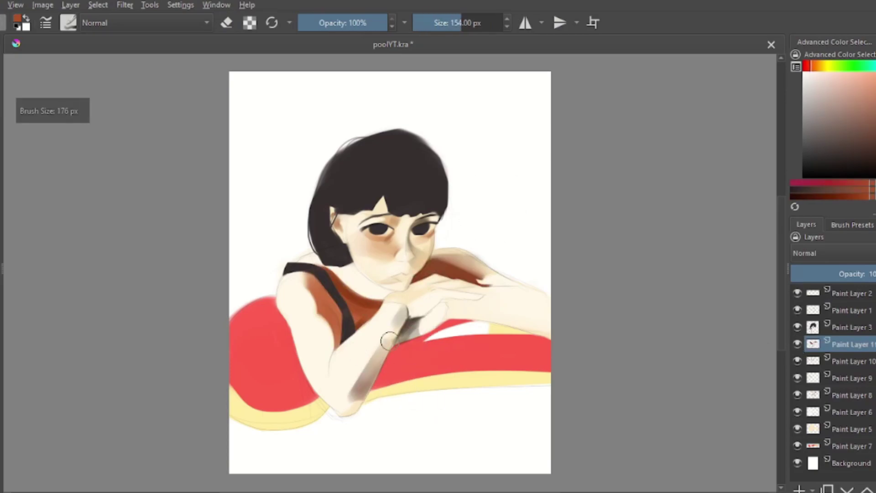
{"action": "key", "text": "bracketright"}
{"action": "key", "text": "bracketright"}
{"action": "key", "text": "bracketright"}
{"action": "key", "text": "bracketleft"}
{"action": "key", "text": "bracketleft"}
{"action": "key", "text": "bracketleft"}
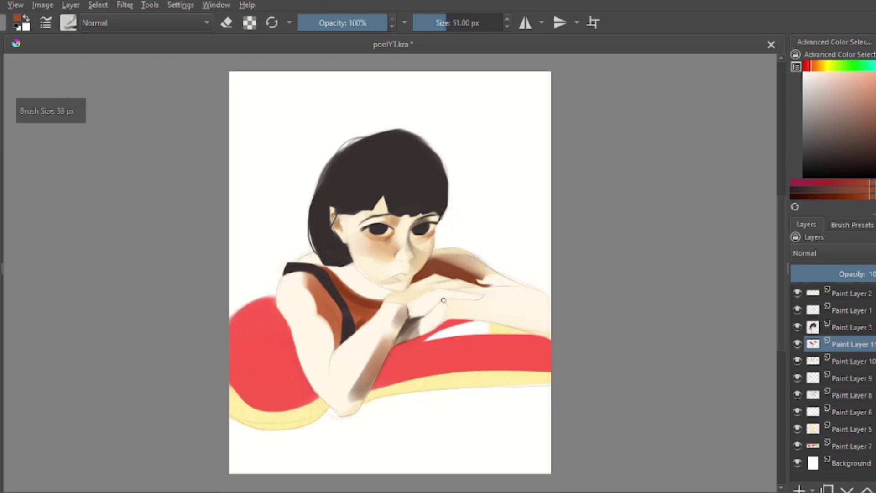
{"action": "key", "text": "bracketleft"}
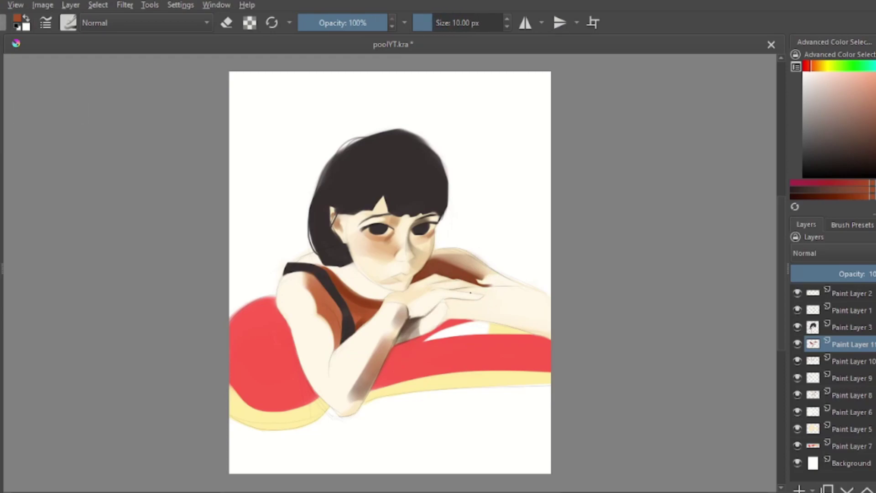
{"action": "left_click_drag", "start_coordinate": [332, 340], "coordinate": [331, 383]}
Step: Adjust the eraser size, then add and select Paint Layer 12 above Paint Layer 10
{"action": "key", "text": "e"}
{"action": "key", "text": "bracketright"}
{"action": "key", "text": "bracketright"}
{"action": "key", "text": "bracketright"}
{"action": "key", "text": "bracketleft"}
{"action": "key", "text": "bracketleft"}
{"action": "key", "text": "bracketleft"}
{"action": "key", "text": "e"}
{"action": "key", "text": "bracketleft"}
{"action": "key", "text": "bracketleft"}
{"action": "key", "text": "bracketleft"}
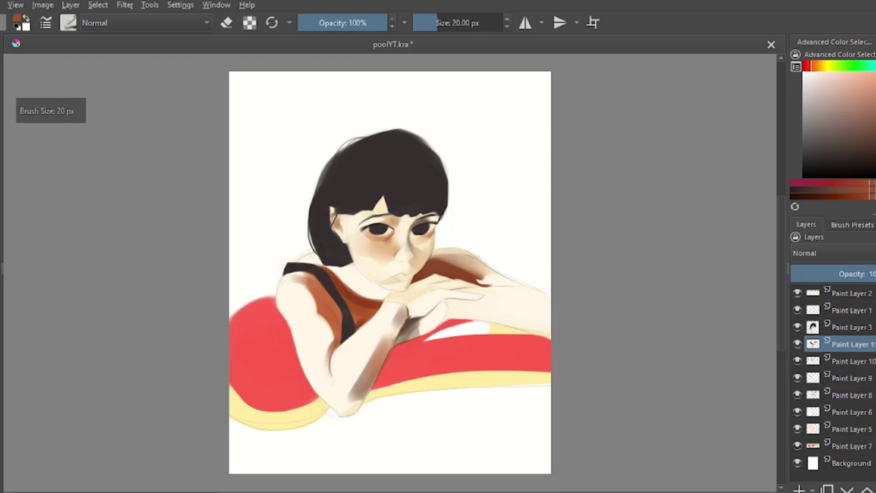
{"action": "key", "text": "e"}
{"action": "key", "text": "bracketleft"}
{"action": "key", "text": "bracketleft"}
{"action": "key", "text": "bracketleft"}
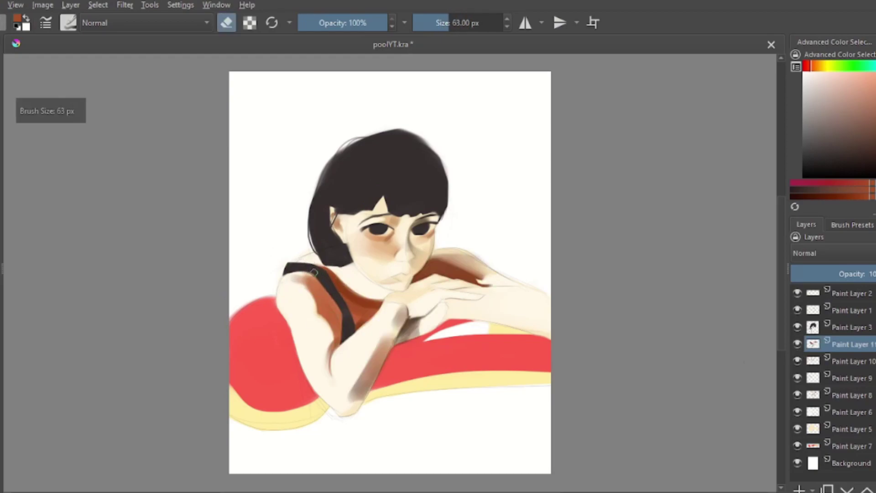
{"action": "key", "text": "bracketleft"}
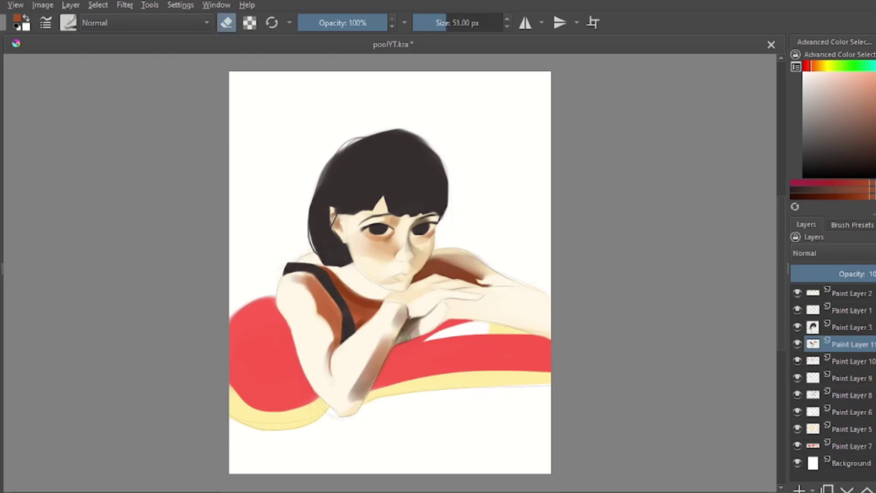
{"action": "left_click", "coordinate": [803, 360]}
{"action": "left_click", "coordinate": [800, 488]}
Step: Paint a soft deep-red stroke below the cushion near the forearm
{"action": "key", "text": "e"}
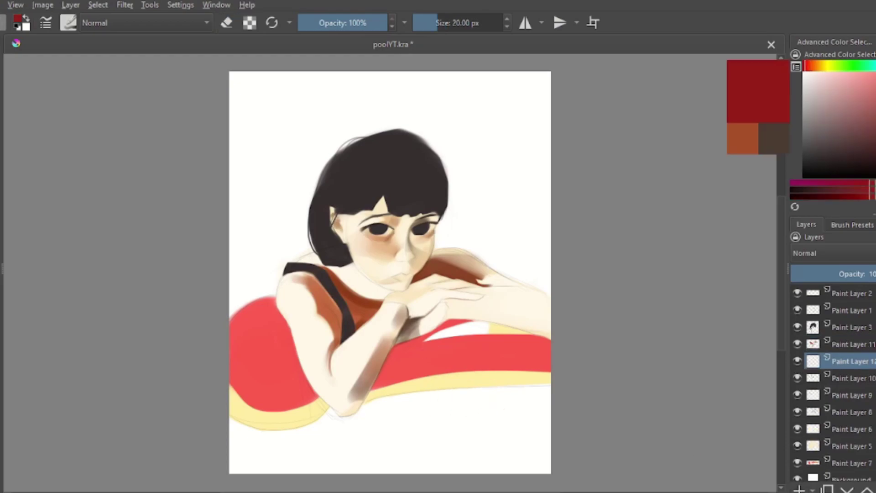
{"action": "left_click", "coordinate": [755, 88]}
{"action": "key", "text": "bracketright"}
{"action": "key", "text": "bracketright"}
{"action": "key", "text": "bracketright"}
{"action": "key", "text": "bracketright"}
{"action": "key", "text": "bracketright"}
{"action": "key", "text": "bracketright"}
{"action": "left_click_drag", "start_coordinate": [409, 365], "coordinate": [390, 422]}
{"action": "key", "text": "bracketleft"}
{"action": "key", "text": "bracketleft"}
{"action": "key", "text": "bracketleft"}
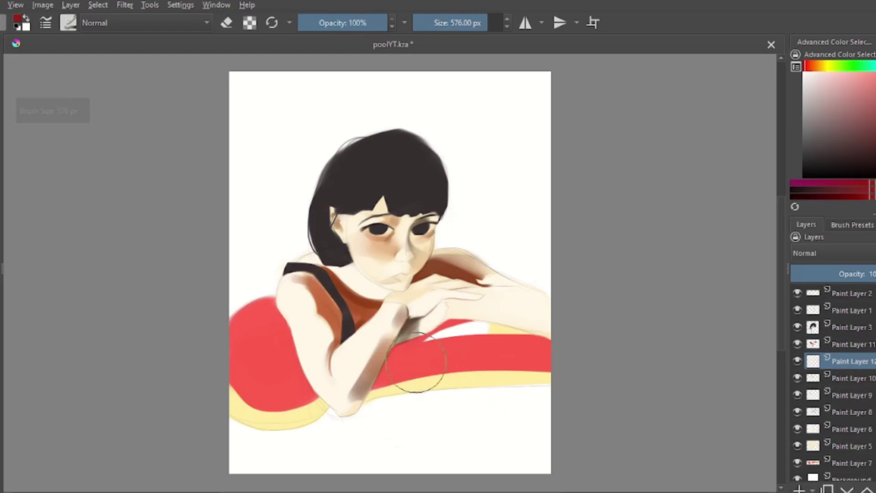
Step: Erase the red stroke below the cushion with an enlarged eraser
{"action": "key", "text": "e"}
{"action": "key", "text": "bracketright"}
{"action": "key", "text": "bracketright"}
{"action": "key", "text": "bracketright"}
{"action": "mouse_move", "coordinate": [418, 383]}
{"action": "left_mouse_down"}
{"action": "mouse_move", "coordinate": [432, 407]}
{"action": "mouse_move", "coordinate": [354, 423]}
{"action": "mouse_move", "coordinate": [402, 319]}
{"action": "left_mouse_up"}
{"action": "key", "text": "bracketright"}
{"action": "key", "text": "bracketright"}
{"action": "key", "text": "bracketright"}
{"action": "key", "text": "bracketright"}
{"action": "key", "text": "bracketright"}
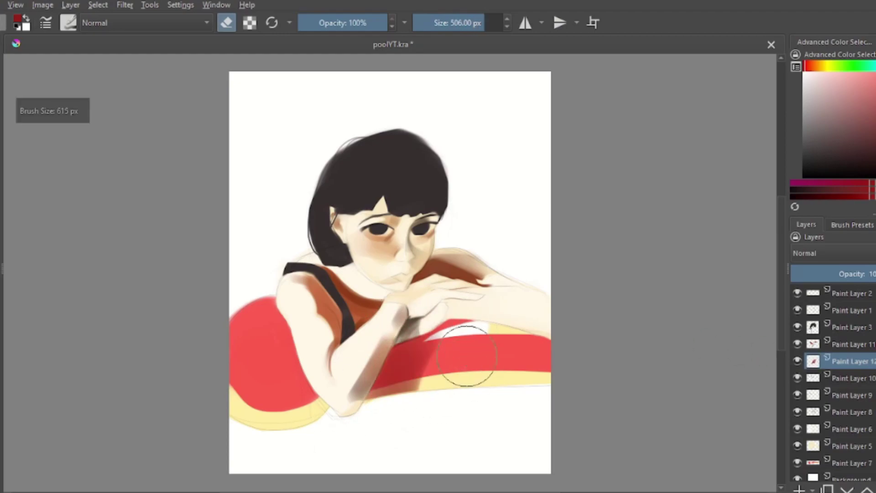
{"action": "key", "text": "e"}
Step: Sample ochre and salmon tones from the cushion to touch up its shading
{"action": "left_click", "coordinate": [497, 378], "text": "ctrl"}
{"action": "key", "text": "bracketleft"}
{"action": "key", "text": "bracketleft"}
{"action": "key", "text": "bracketleft"}
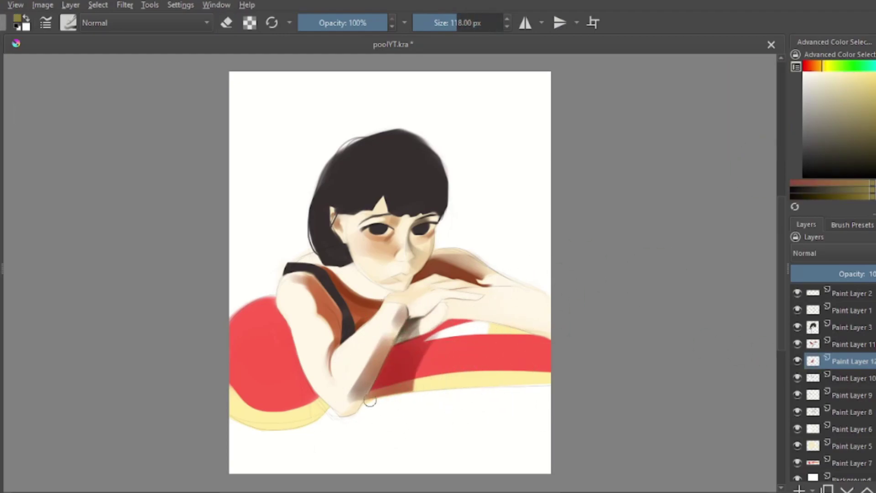
{"action": "left_click", "coordinate": [498, 416], "text": "ctrl"}
{"action": "key", "text": "e"}
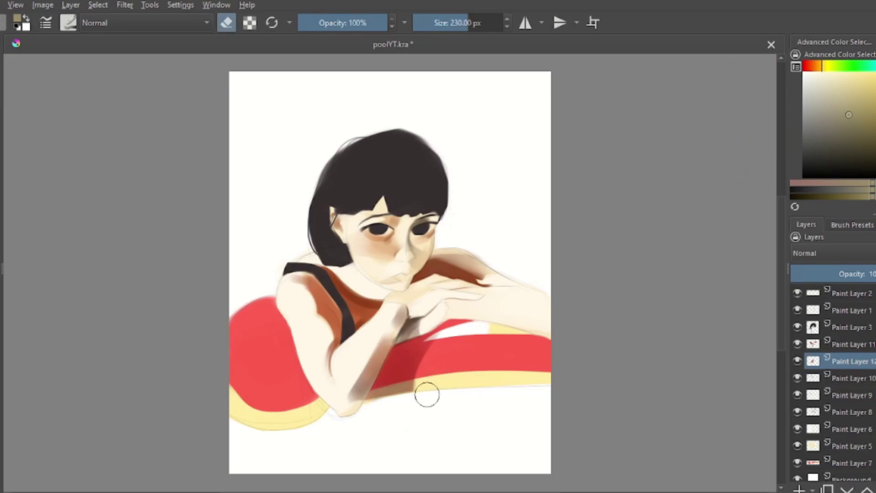
{"action": "left_click", "coordinate": [379, 331], "text": "ctrl"}
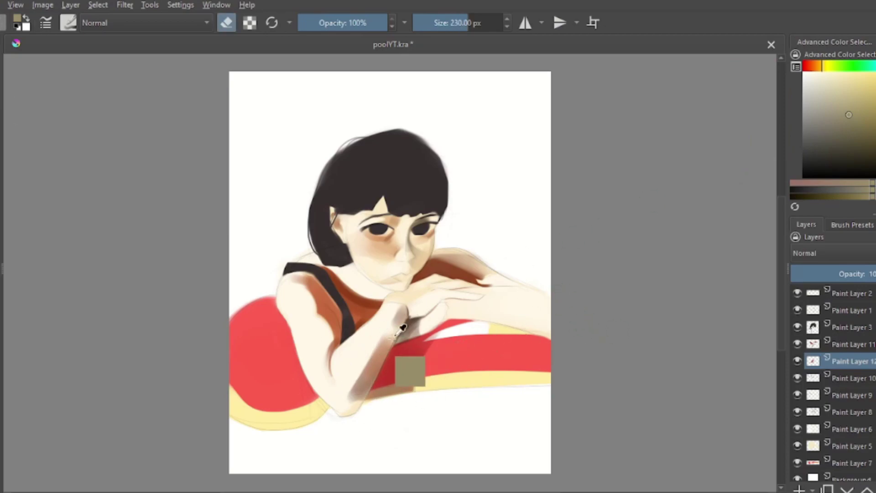
Step: Hide Paint Layer 2 and add a new Paint Layer 13 for the lips
{"action": "key", "text": "e"}
{"action": "key", "text": "bracketleft"}
{"action": "key", "text": "bracketleft"}
{"action": "key", "text": "bracketright"}
{"action": "left_click", "coordinate": [797, 293]}
{"action": "key", "text": "Insert"}
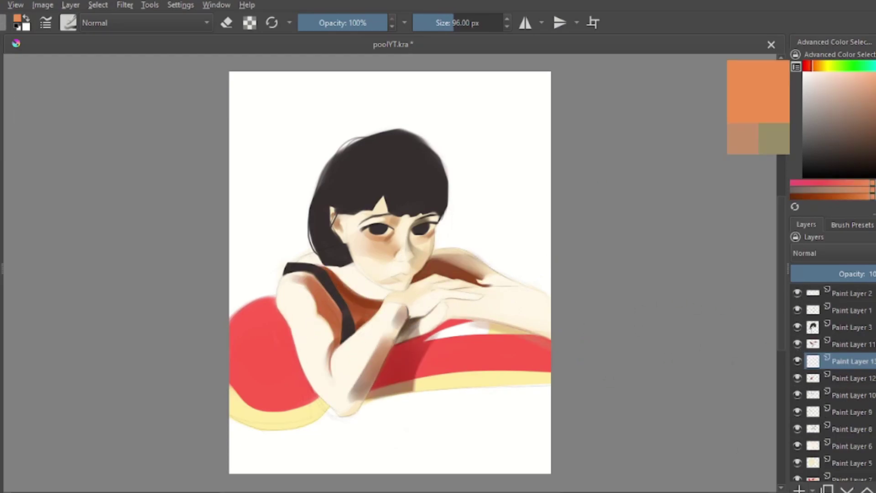
Step: Brush in the red lips, resizing the brush between about 30 and 63 px
{"action": "left_click", "coordinate": [397, 360], "text": "ctrl"}
{"action": "key", "text": "e"}
{"action": "key", "text": "e"}
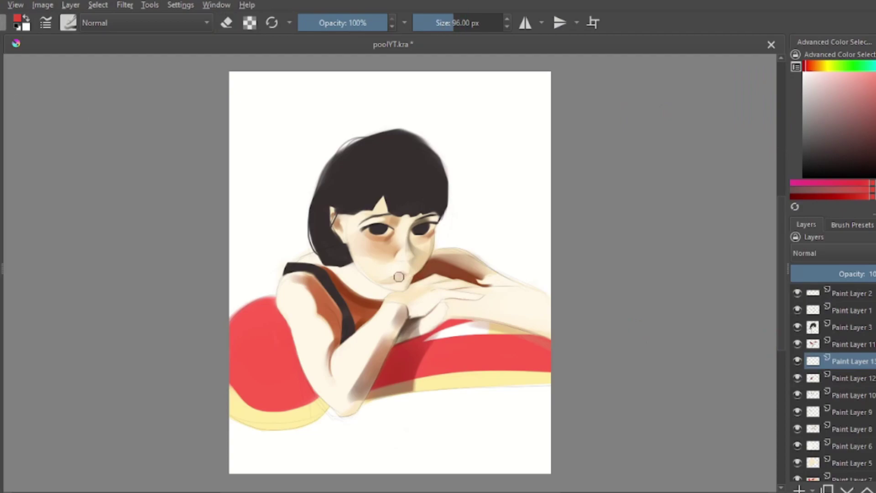
{"action": "key", "text": "e"}
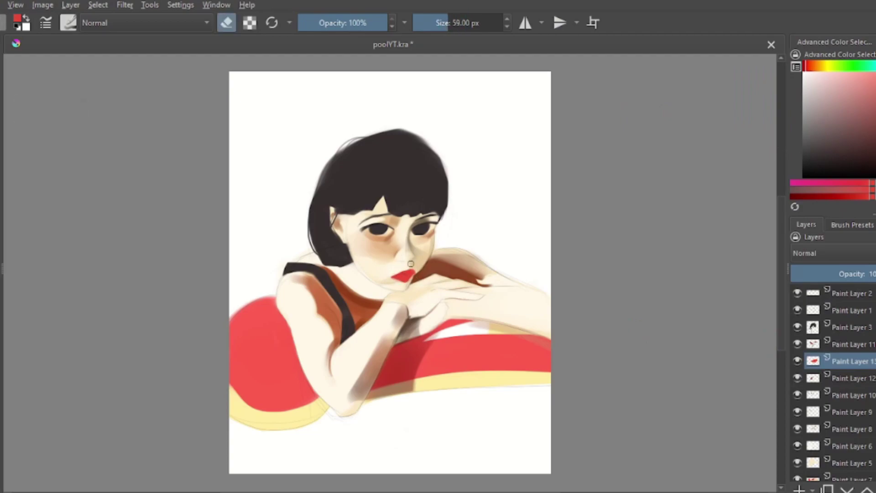
{"action": "key", "text": "bracketleft"}
{"action": "key", "text": "bracketleft"}
{"action": "key", "text": "bracketleft"}
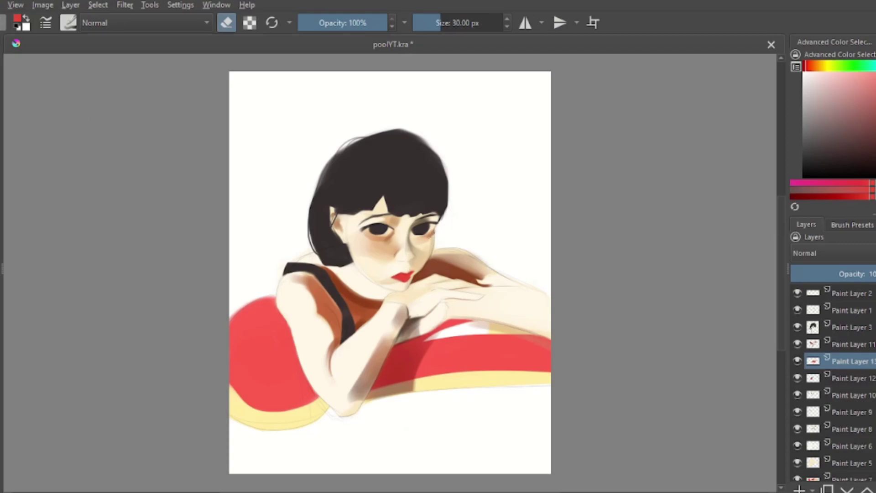
{"action": "key", "text": "e"}
{"action": "key", "text": "bracketright"}
{"action": "key", "text": "bracketright"}
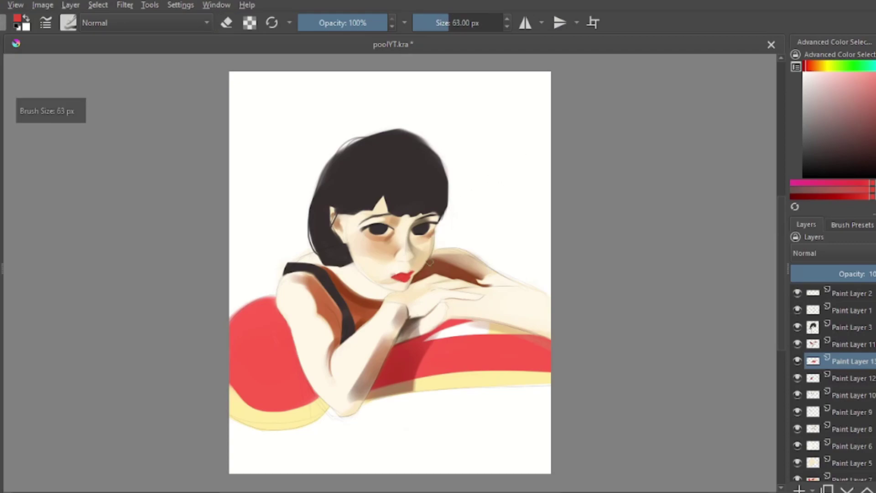
{"action": "key", "text": "e"}
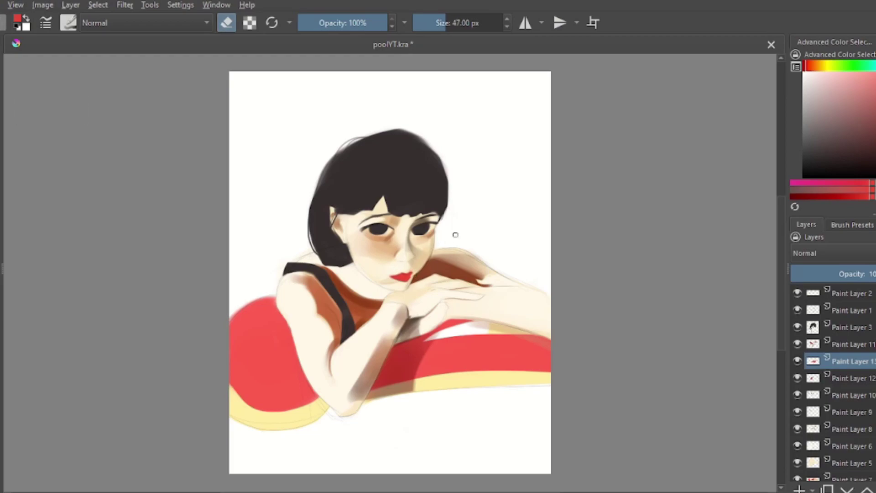
Step: Blend the mouth area using an orange-red, the peach skin tone and the lips' dark red
{"action": "left_click", "coordinate": [811, 69]}
{"action": "key", "text": "e"}
{"action": "key", "text": "bracketleft"}
{"action": "key", "text": "bracketright"}
{"action": "key", "text": "bracketright"}
{"action": "left_click", "coordinate": [412, 283], "text": "ctrl"}
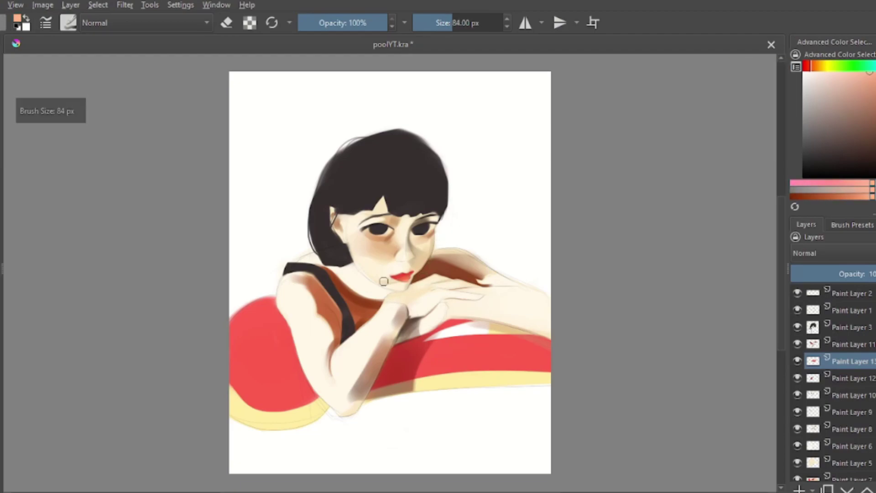
{"action": "key", "text": "e"}
{"action": "left_click", "coordinate": [418, 256], "text": "ctrl"}
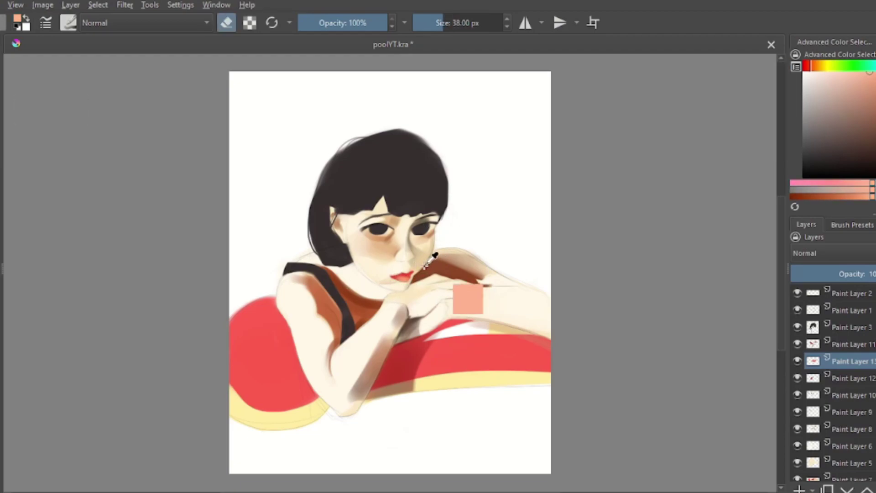
{"action": "key", "text": "e"}
{"action": "key", "text": "bracketright"}
{"action": "key", "text": "bracketright"}
{"action": "key", "text": "bracketright"}
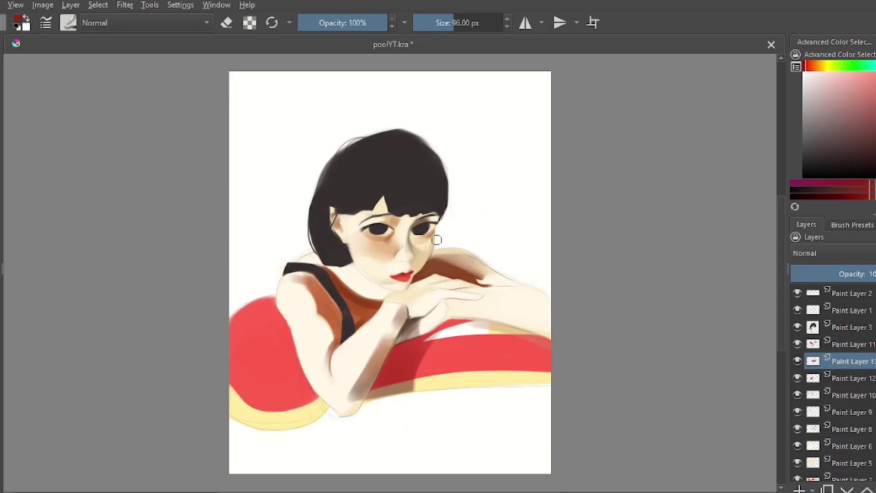
Step: Refine the lips with brighter pinkish-red and orange tones, then add Paint Layer 14
{"action": "left_click", "coordinate": [381, 272], "text": "ctrl"}
{"action": "key", "text": "bracketright"}
{"action": "key", "text": "e"}
{"action": "key", "text": "bracketright"}
{"action": "key", "text": "e"}
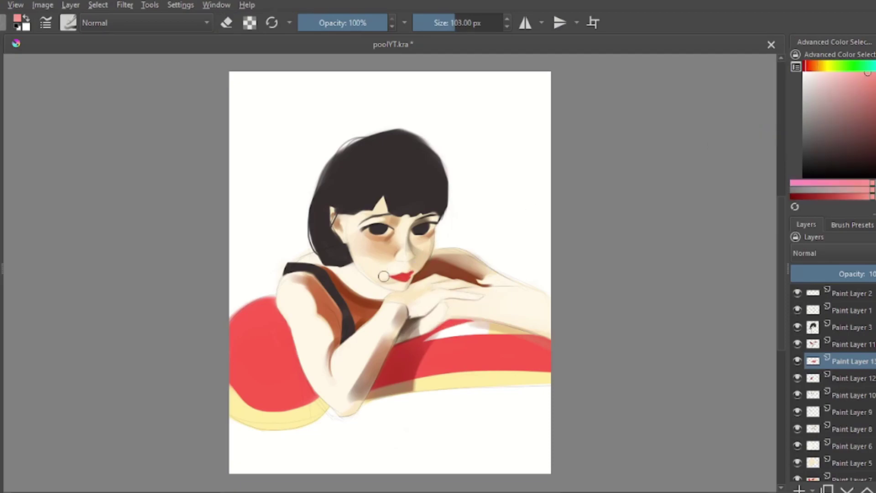
{"action": "left_click", "coordinate": [405, 283], "text": "ctrl"}
{"action": "key", "text": "bracketright"}
{"action": "key", "text": "bracketright"}
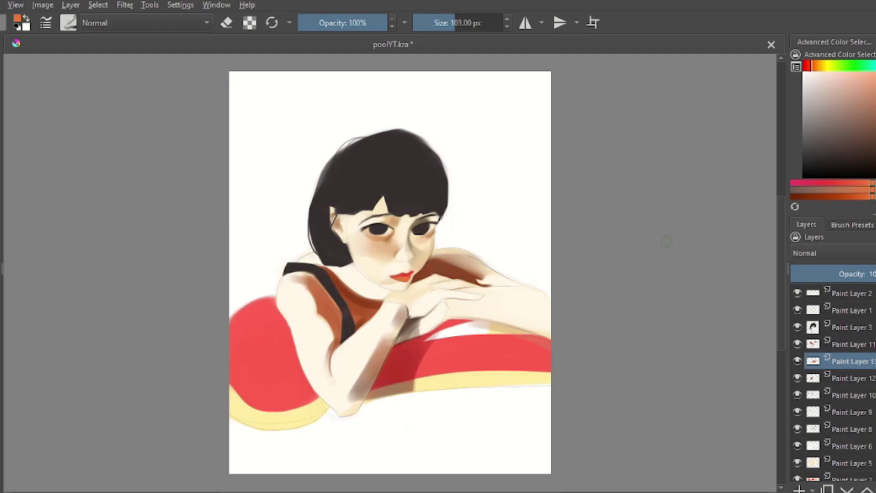
{"action": "left_click", "coordinate": [798, 327]}
{"action": "key", "text": "Insert"}
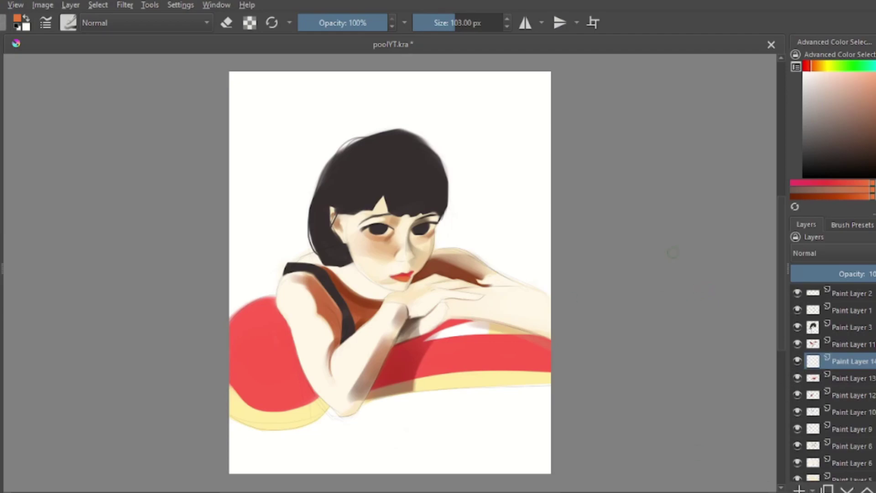
Step: Pick green and add a new layer above Paint Layer 3, the hair layer
{"action": "left_click", "coordinate": [842, 66]}
{"action": "left_click", "coordinate": [868, 101]}
{"action": "left_click", "coordinate": [800, 327]}
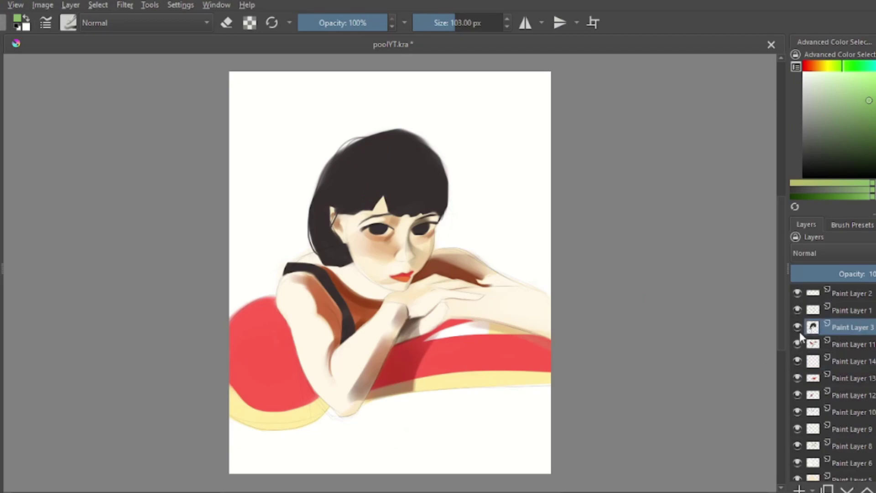
{"action": "left_click", "coordinate": [799, 488]}
Step: Draw the green glasses frame across the top of the hair with its left arm
{"action": "left_click_drag", "start_coordinate": [328, 120], "coordinate": [319, 198]}
{"action": "key", "text": "ctrl+z"}
{"action": "key", "text": "bracketleft"}
{"action": "key", "text": "bracketleft"}
{"action": "left_click_drag", "start_coordinate": [329, 133], "coordinate": [329, 198]}
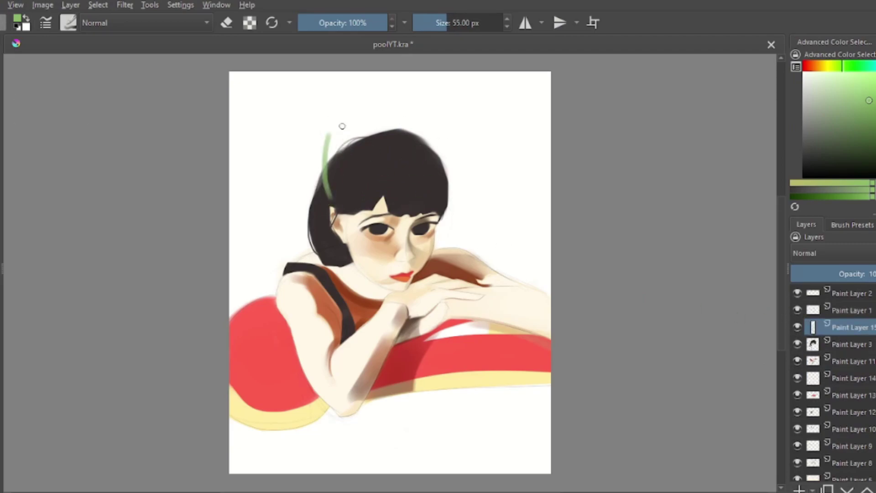
{"action": "left_click_drag", "start_coordinate": [326, 133], "coordinate": [446, 123]}
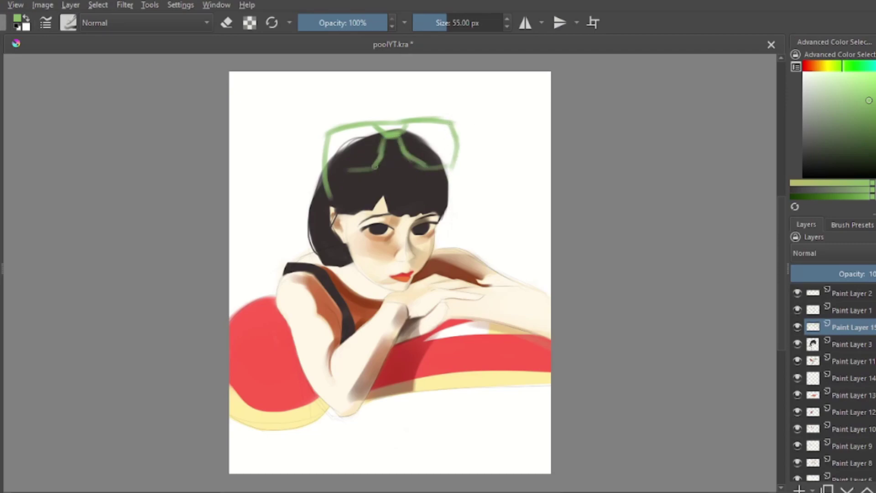
{"action": "left_click_drag", "start_coordinate": [327, 136], "coordinate": [325, 208]}
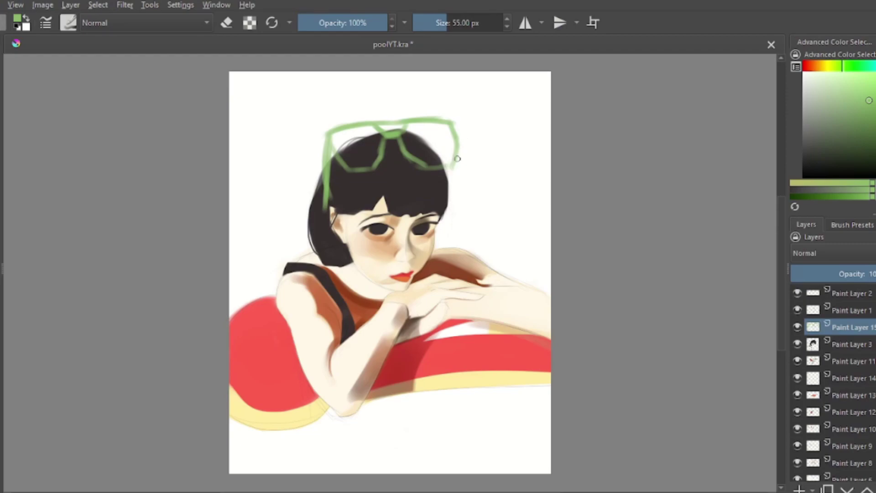
{"action": "key", "text": "bracketright"}
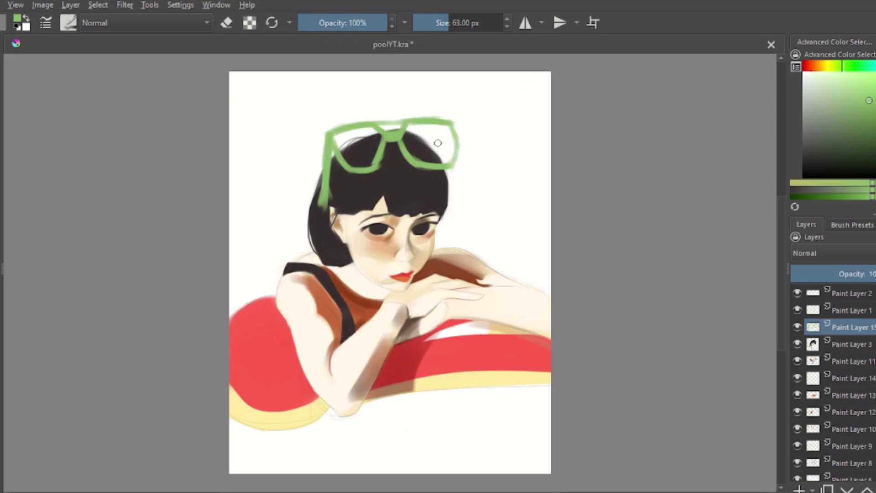
Step: Trim the right edge of the glasses frame with a large eraser
{"action": "key", "text": "e"}
{"action": "key", "text": "bracketright"}
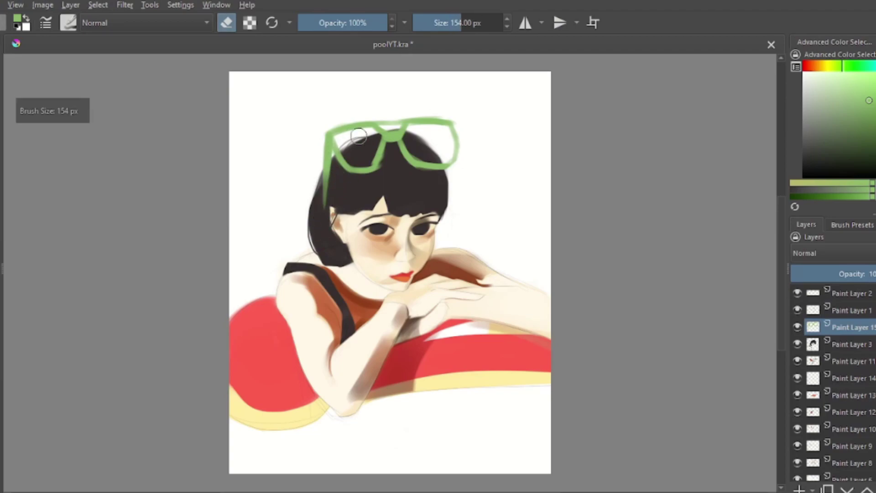
{"action": "key", "text": "bracketright"}
{"action": "key", "text": "bracketright"}
{"action": "key", "text": "bracketleft"}
{"action": "key", "text": "bracketleft"}
{"action": "key", "text": "bracketleft"}
{"action": "key", "text": "bracketleft"}
{"action": "key", "text": "bracketleft"}
{"action": "key", "text": "bracketleft"}
{"action": "left_click_drag", "start_coordinate": [475, 125], "coordinate": [462, 146]}
{"action": "key", "text": "e"}
{"action": "key", "text": "bracketleft"}
{"action": "key", "text": "bracketleft"}
Step: Tidy the frame edges, alternating between a large eraser and a small brush of about 28-32 px
{"action": "key", "text": "e"}
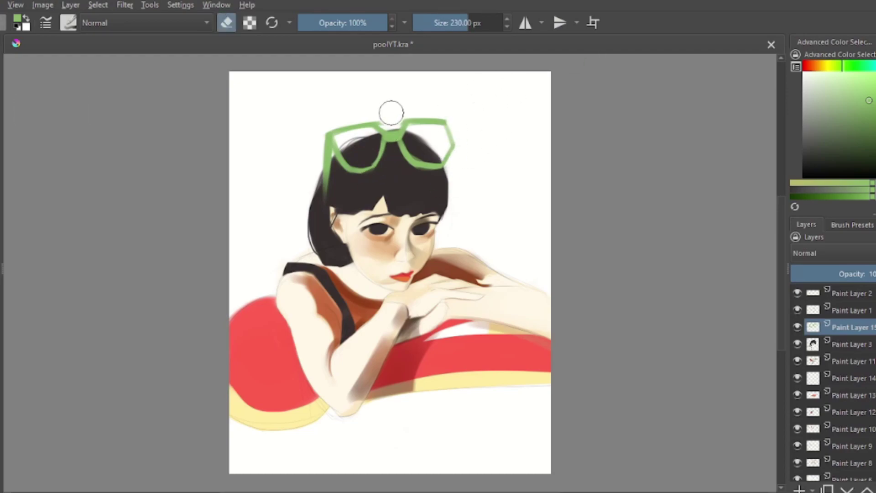
{"action": "key", "text": "e"}
{"action": "key", "text": "bracketleft"}
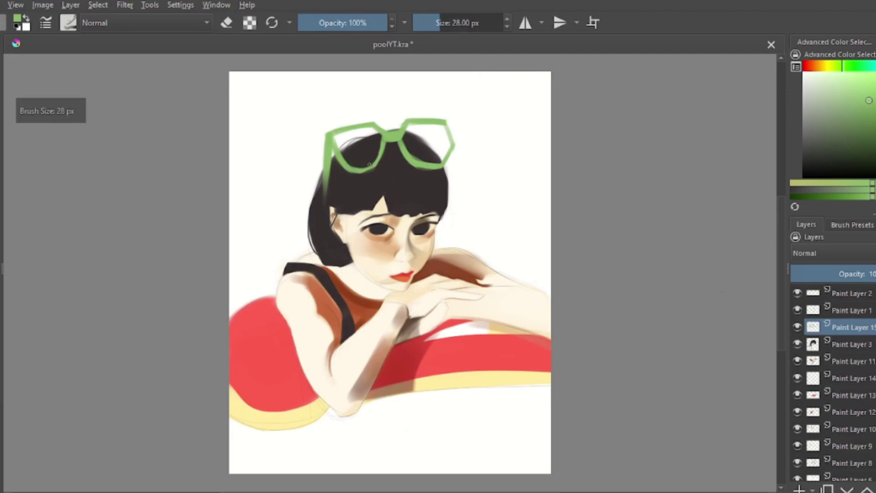
{"action": "key", "text": "bracketleft"}
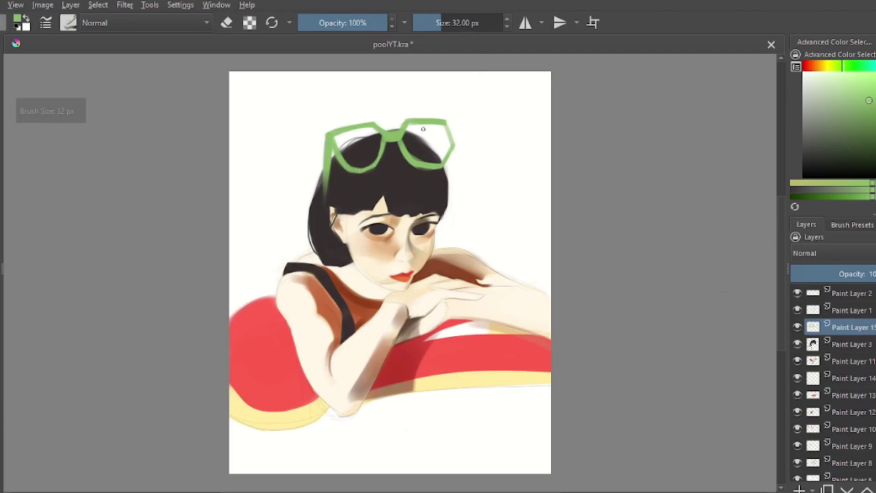
{"action": "key", "text": "bracketleft"}
{"action": "key", "text": "e"}
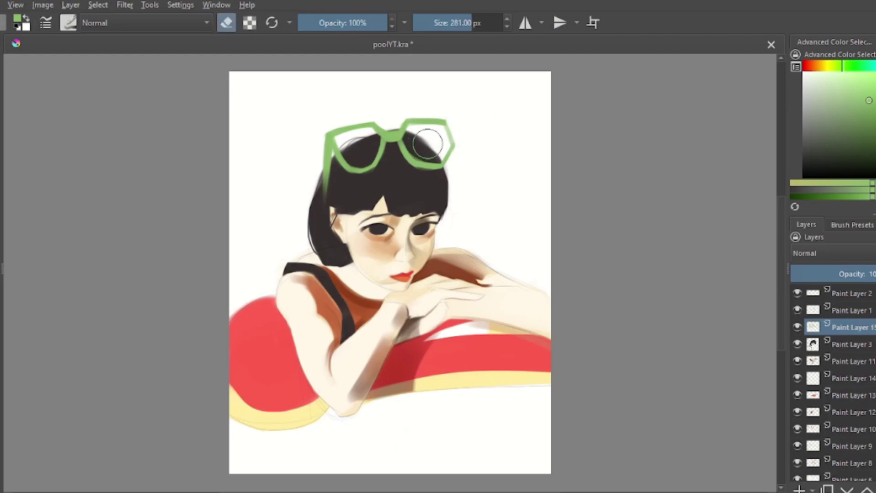
{"action": "key", "text": "e"}
{"action": "key", "text": "e"}
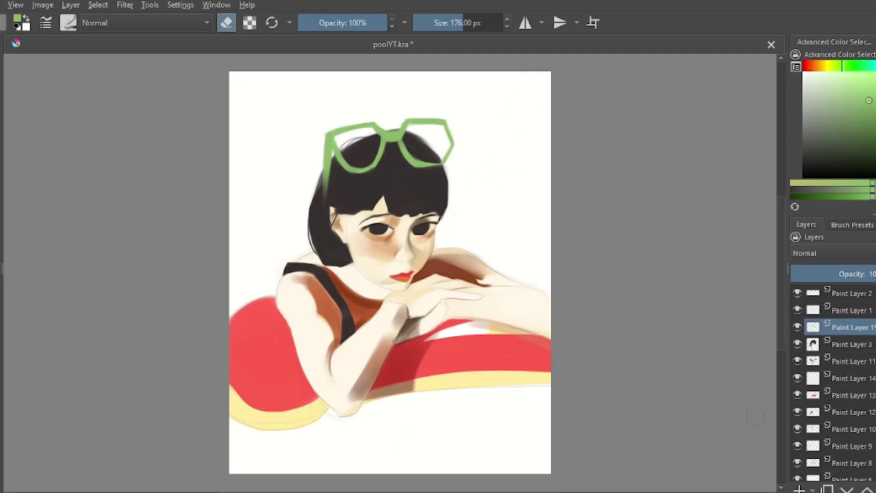
Step: Touch up the sunglasses frame in a darker green, adjusting brush size as needed
{"action": "key", "text": "e"}
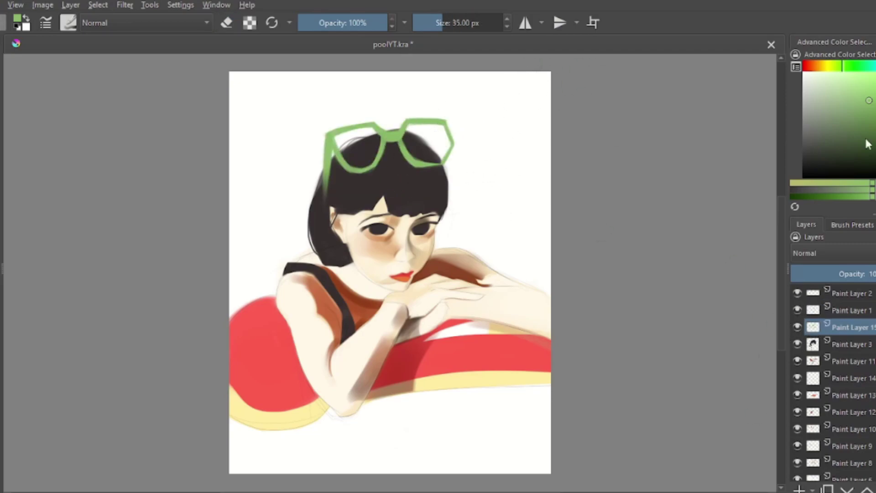
{"action": "left_click", "coordinate": [398, 130], "text": "ctrl"}
{"action": "key", "text": "bracketleft"}
{"action": "key", "text": "bracketleft"}
{"action": "key", "text": "bracketleft"}
{"action": "key", "text": "bracketright"}
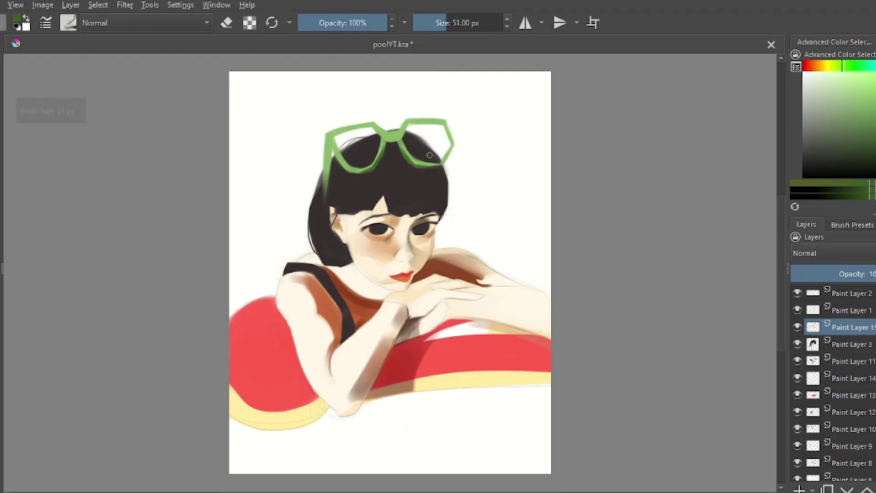
{"action": "key", "text": "bracketright"}
{"action": "key", "text": "bracketright"}
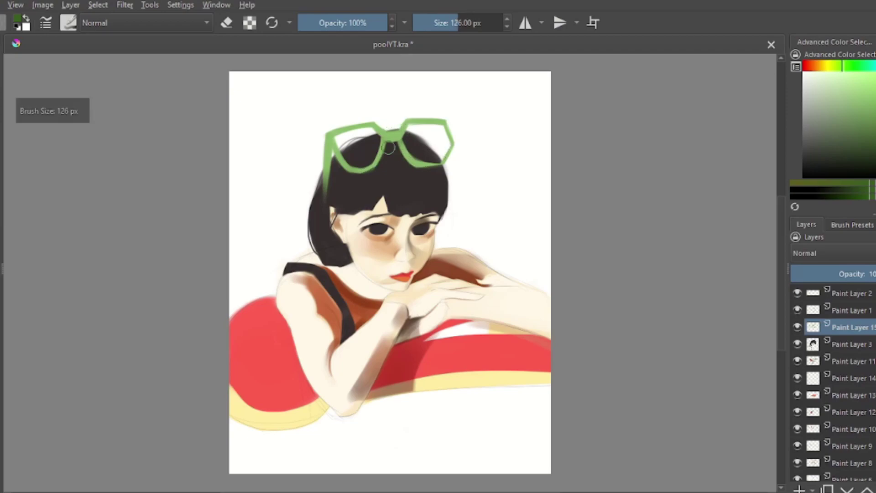
{"action": "key", "text": "bracketright"}
{"action": "key", "text": "bracketleft"}
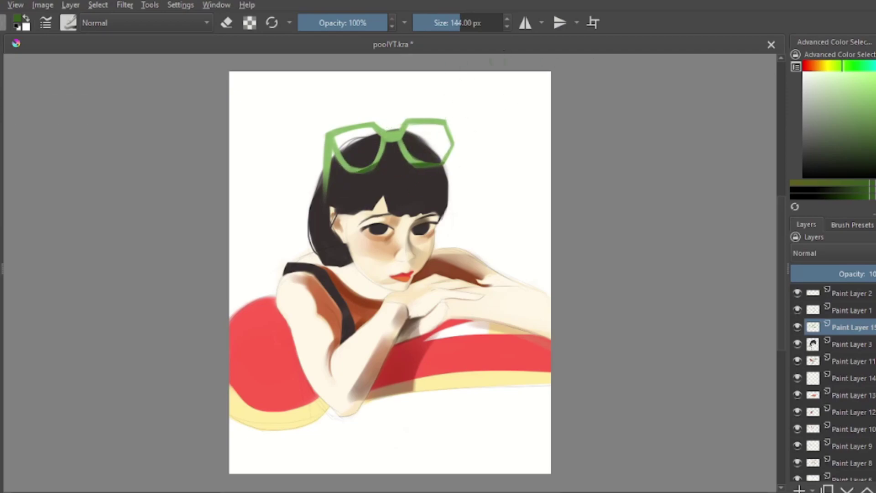
{"action": "key", "text": "bracketleft"}
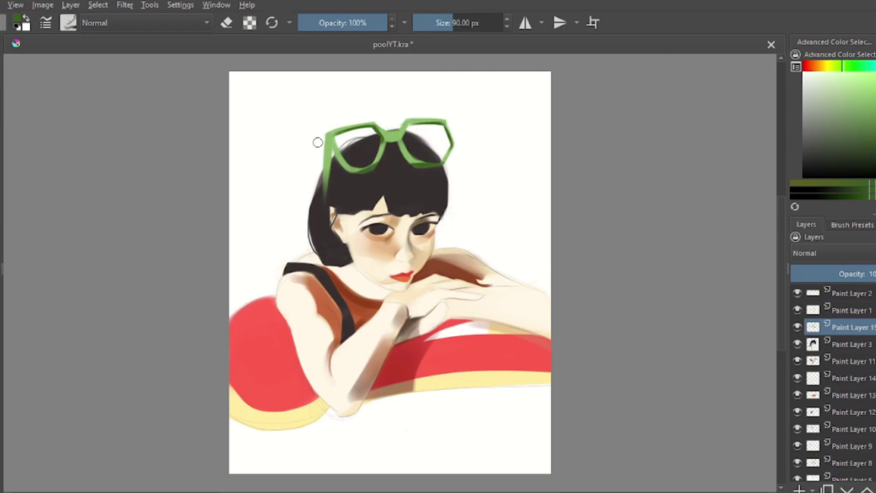
{"action": "key", "text": "bracketleft"}
{"action": "key", "text": "bracketleft"}
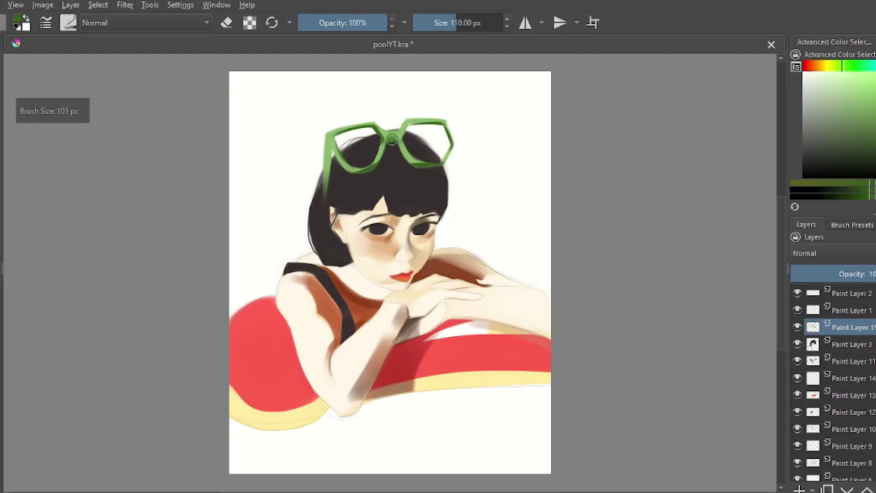
Step: Brush pale yellow-green highlights on the frame, then add new Paint Layer 16
{"action": "key", "text": "e"}
{"action": "key", "text": "e"}
{"action": "key", "text": "bracketright"}
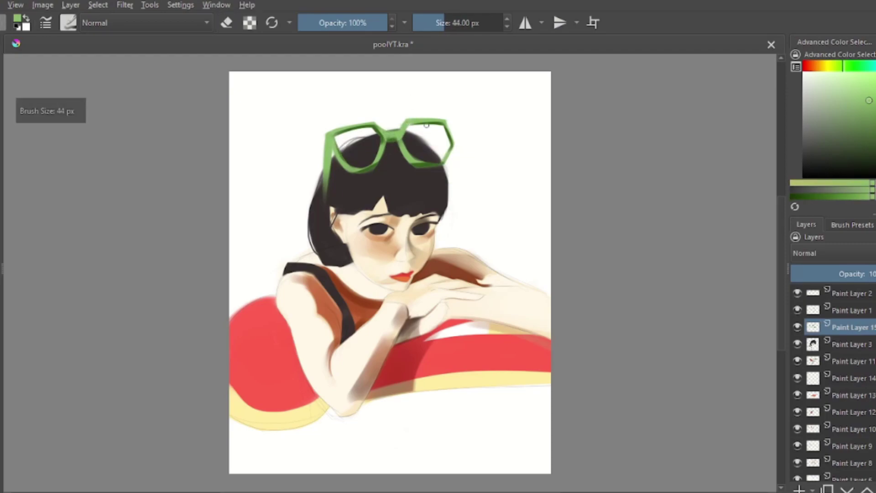
{"action": "key", "text": "bracketright"}
{"action": "key", "text": "bracketright"}
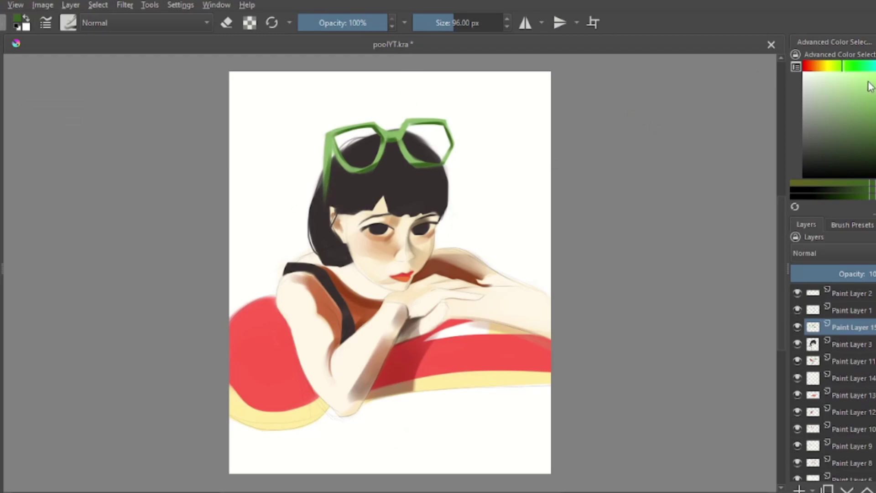
{"action": "left_click", "coordinate": [326, 152], "text": "ctrl"}
{"action": "key", "text": "bracketright"}
{"action": "key", "text": "bracketright"}
{"action": "key", "text": "bracketright"}
{"action": "key", "text": "bracketleft"}
{"action": "key", "text": "bracketleft"}
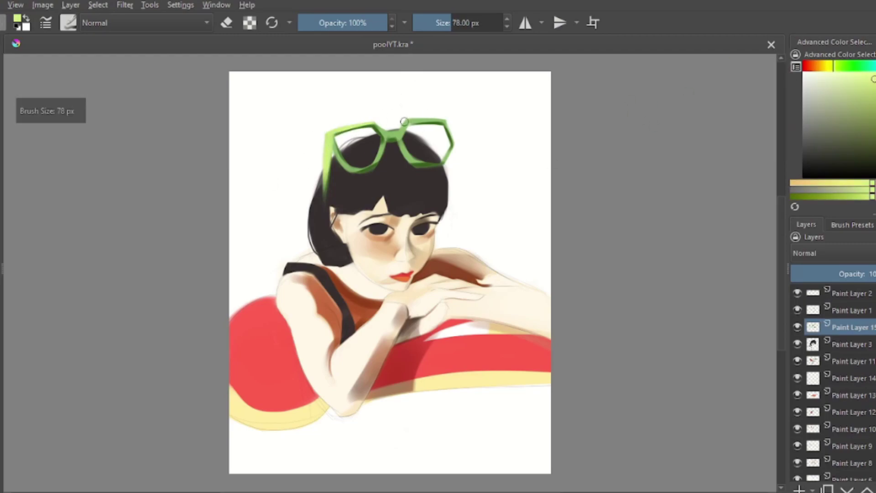
{"action": "key", "text": "bracketleft"}
{"action": "key", "text": "bracketleft"}
{"action": "left_click", "coordinate": [814, 350]}
{"action": "key", "text": "Insert"}
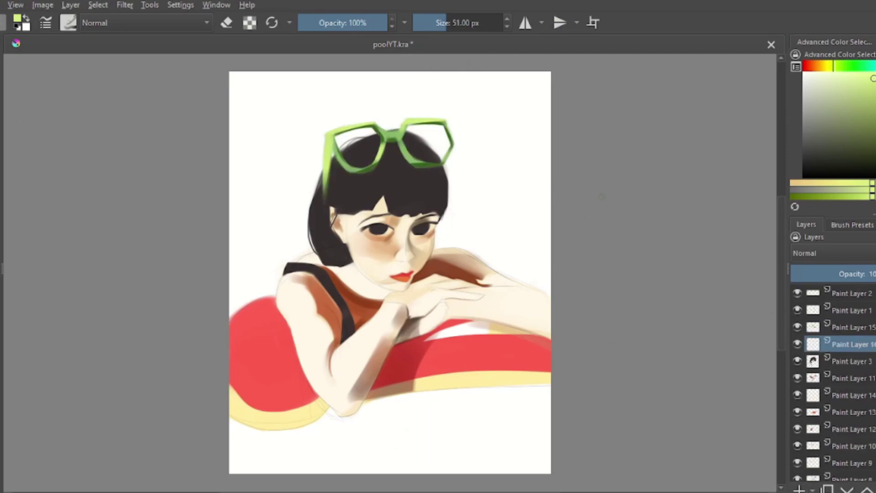
Step: Paint mint teal into both sunglasses lenses on Paint Layer 16
{"action": "left_click", "coordinate": [427, 133], "text": "ctrl"}
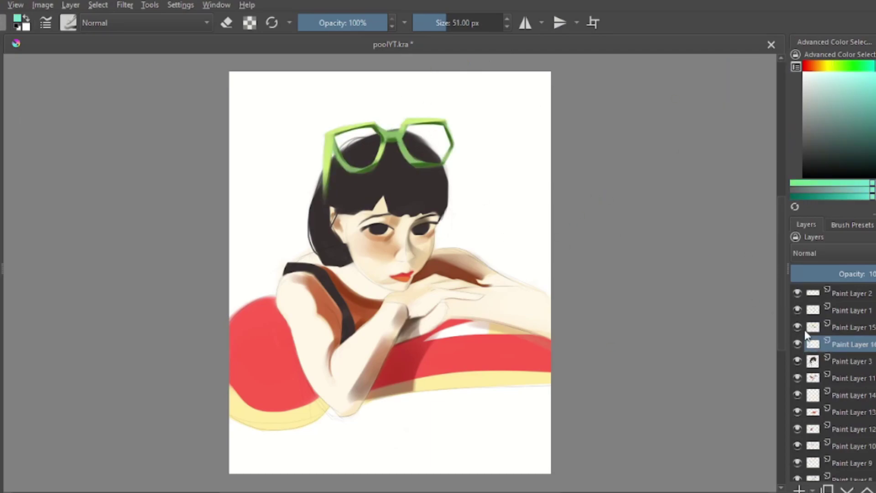
{"action": "left_click", "coordinate": [797, 310]}
{"action": "key", "text": "bracketright"}
{"action": "key", "text": "bracketright"}
{"action": "key", "text": "bracketright"}
{"action": "left_click_drag", "start_coordinate": [411, 137], "coordinate": [438, 150]}
{"action": "left_click_drag", "start_coordinate": [361, 137], "coordinate": [354, 159]}
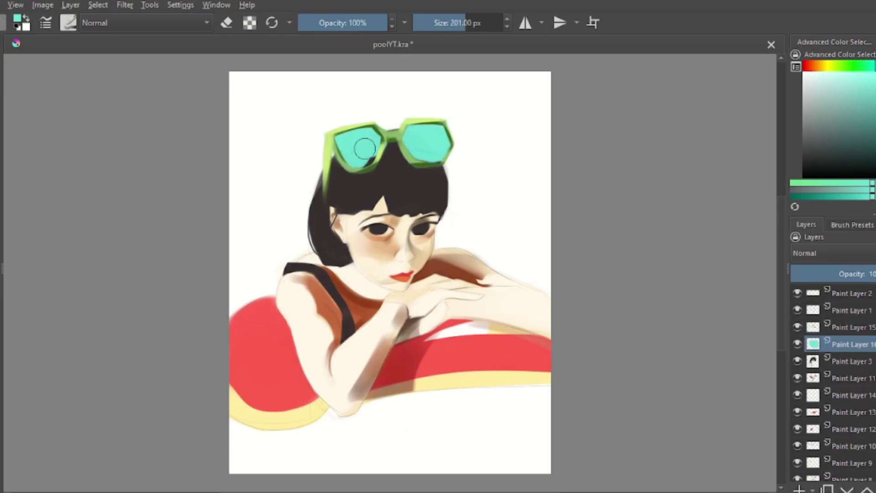
Step: Try Color and Overlay blend modes on the lens layer, settling on Darken
{"action": "left_click", "coordinate": [853, 257]}
{"action": "left_click", "coordinate": [816, 241]}
{"action": "left_click", "coordinate": [828, 256]}
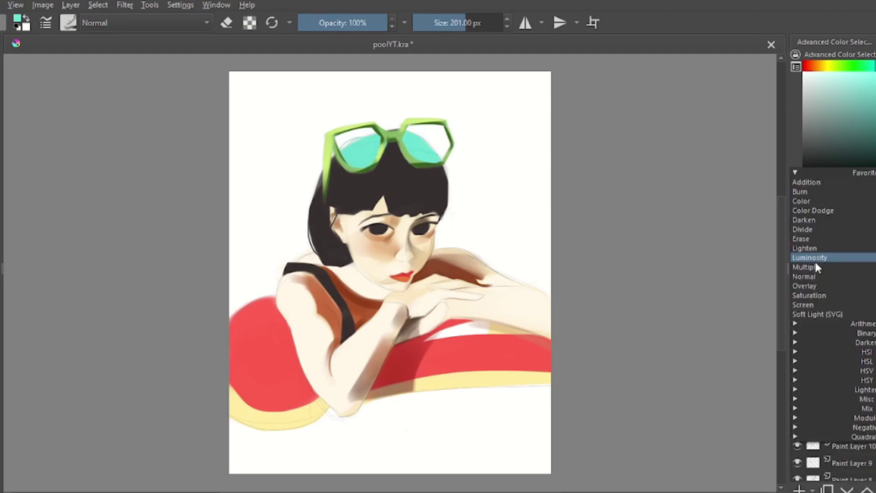
{"action": "left_click", "coordinate": [817, 265]}
{"action": "left_click", "coordinate": [815, 252]}
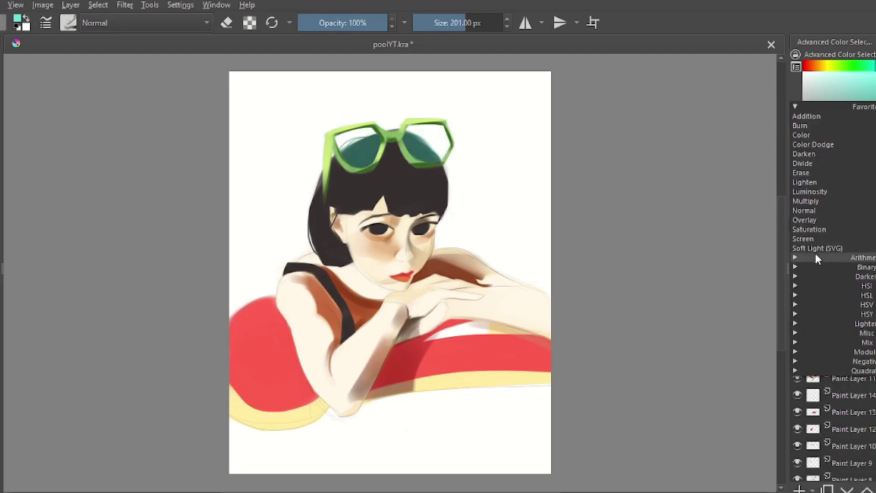
{"action": "left_click", "coordinate": [809, 163]}
Step: Erase lighter reflection streaks and overspill from the teal lenses
{"action": "left_click", "coordinate": [798, 348]}
{"action": "key", "text": "e"}
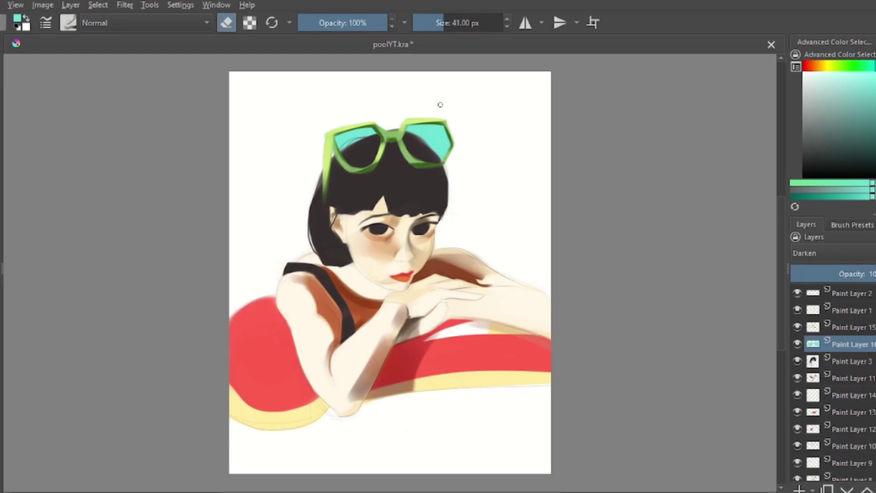
{"action": "key", "text": "bracketright"}
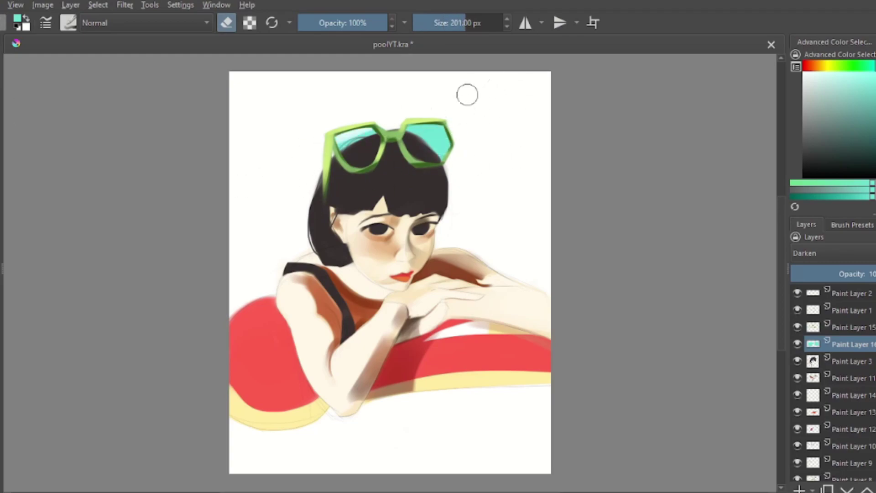
{"action": "key", "text": "bracketright"}
{"action": "key", "text": "bracketright"}
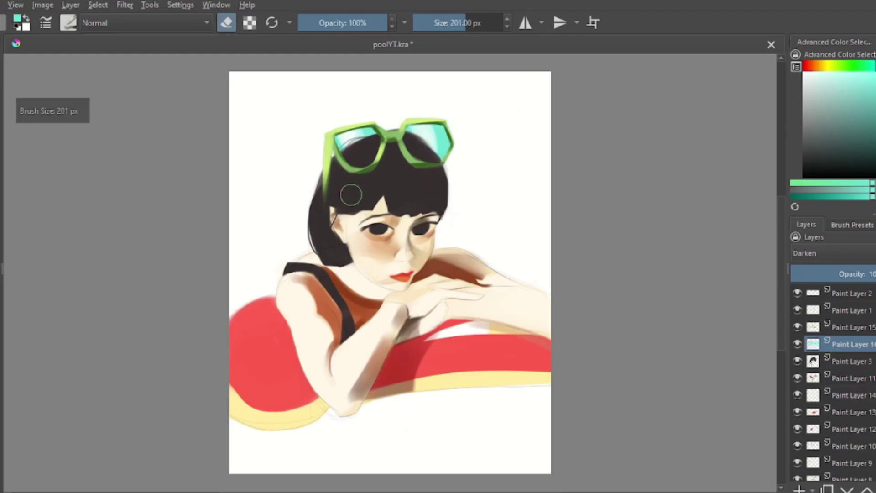
{"action": "key", "text": "bracketleft"}
{"action": "key", "text": "bracketleft"}
{"action": "key", "text": "bracketleft"}
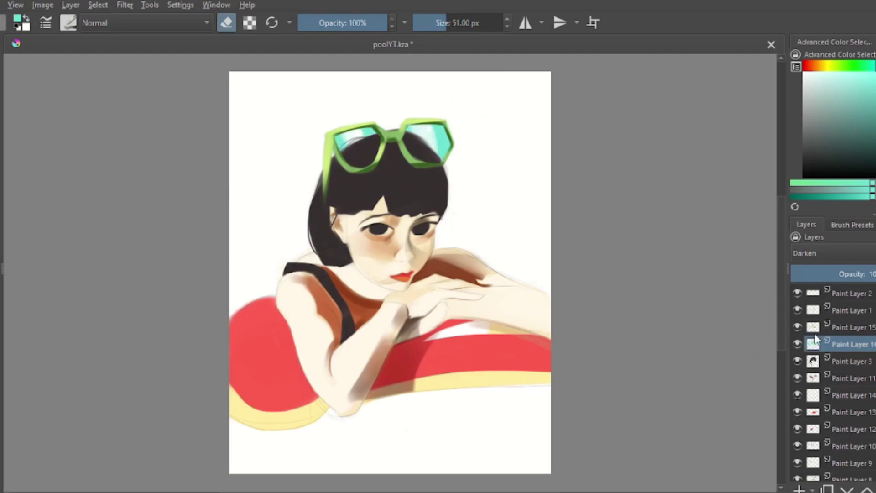
{"action": "left_click", "coordinate": [849, 327]}
{"action": "key", "text": "e"}
{"action": "left_click", "coordinate": [384, 176], "text": "ctrl"}
Step: Erase stray edges of the sunglasses frame on Paint Layer 15 and compare visibility
{"action": "key", "text": "bracketright"}
{"action": "key", "text": "bracketright"}
{"action": "key", "text": "bracketright"}
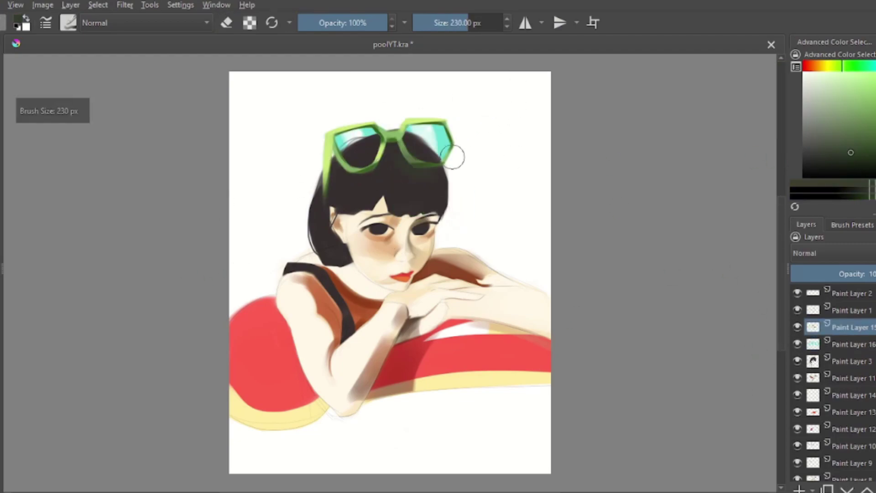
{"action": "key", "text": "e"}
{"action": "key", "text": "bracketleft"}
{"action": "key", "text": "bracketleft"}
{"action": "key", "text": "bracketleft"}
{"action": "key", "text": "bracketleft"}
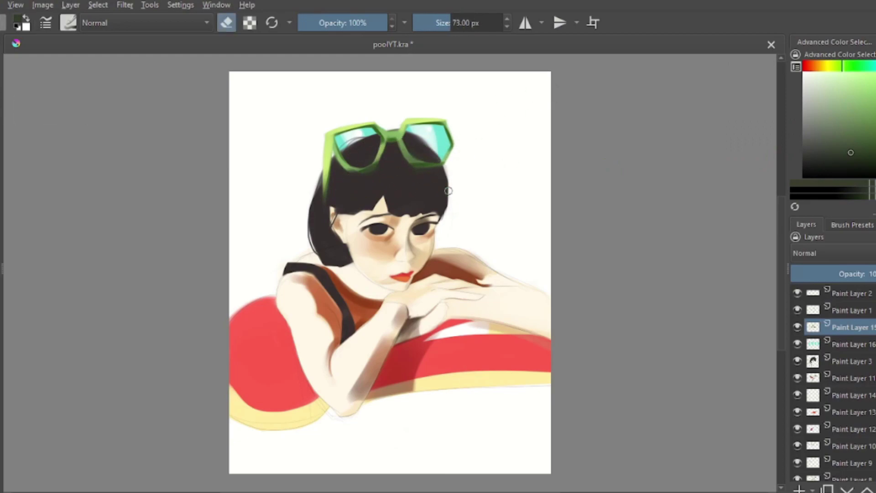
{"action": "left_click", "coordinate": [797, 327]}
Step: Paint fine pale green highlights along the frame with a small brush
{"action": "left_click", "coordinate": [838, 73]}
{"action": "key", "text": "e"}
{"action": "key", "text": "e"}
{"action": "key", "text": "e"}
{"action": "key", "text": "bracketleft"}
{"action": "key", "text": "bracketleft"}
{"action": "key", "text": "bracketleft"}
{"action": "key", "text": "bracketleft"}
{"action": "key", "text": "bracketleft"}
{"action": "key", "text": "bracketleft"}
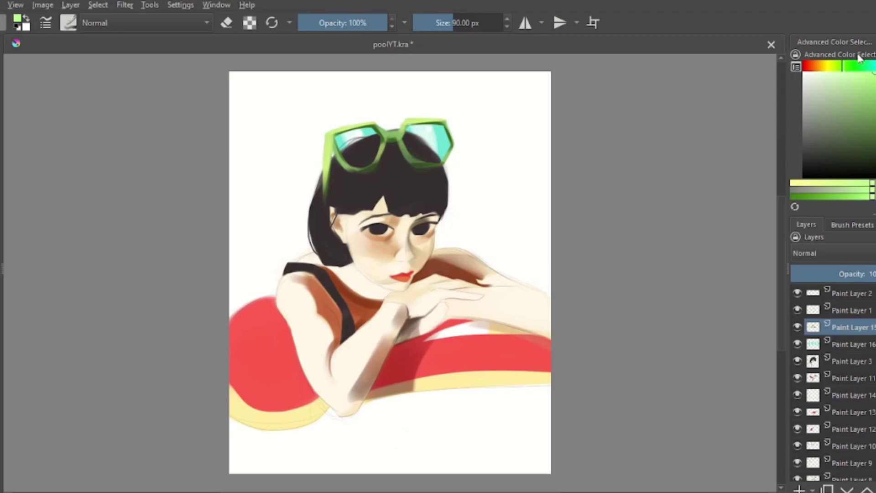
{"action": "key", "text": "bracketright"}
{"action": "key", "text": "bracketright"}
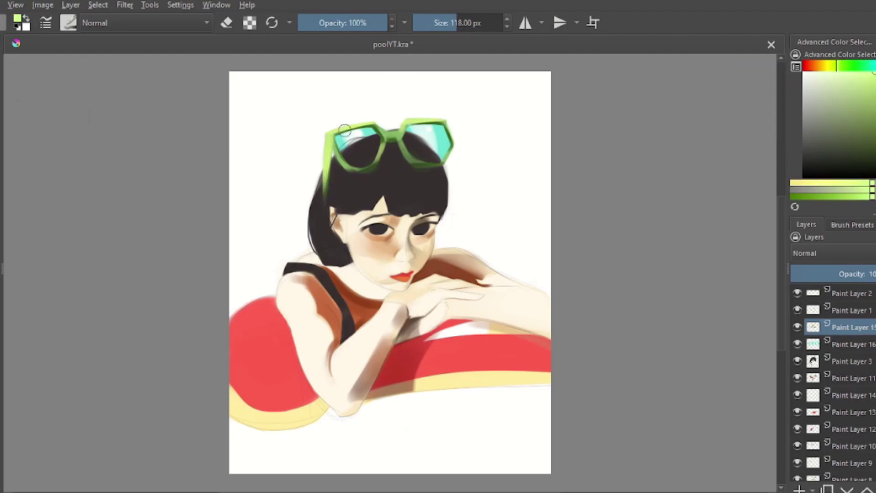
{"action": "key", "text": "bracketleft"}
{"action": "key", "text": "bracketleft"}
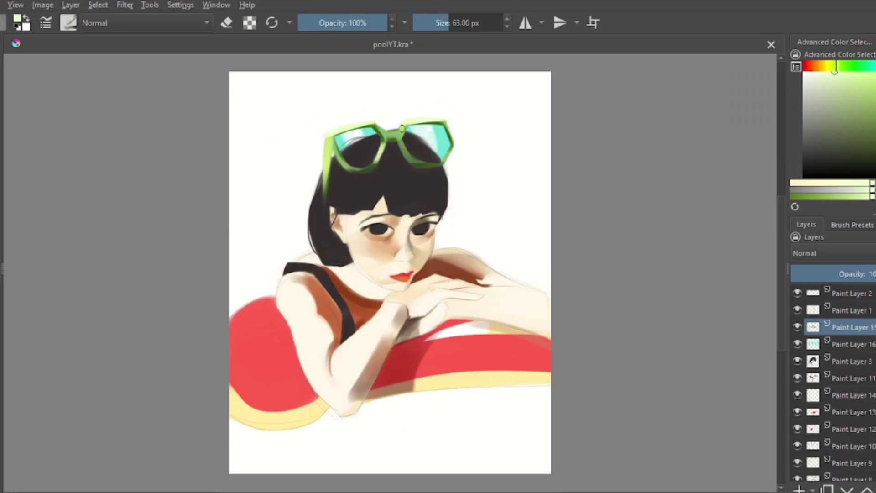
{"action": "key", "text": "bracketleft"}
{"action": "key", "text": "bracketleft"}
{"action": "key", "text": "bracketleft"}
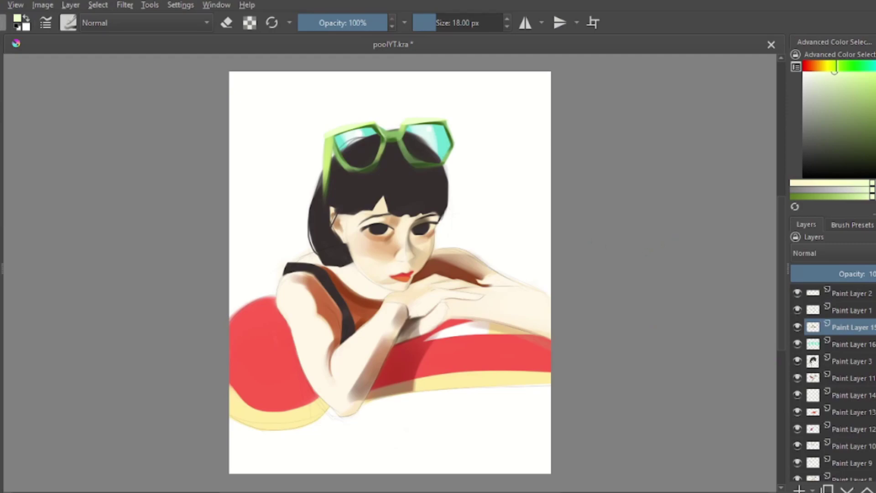
{"action": "left_click", "coordinate": [305, 255], "text": "ctrl"}
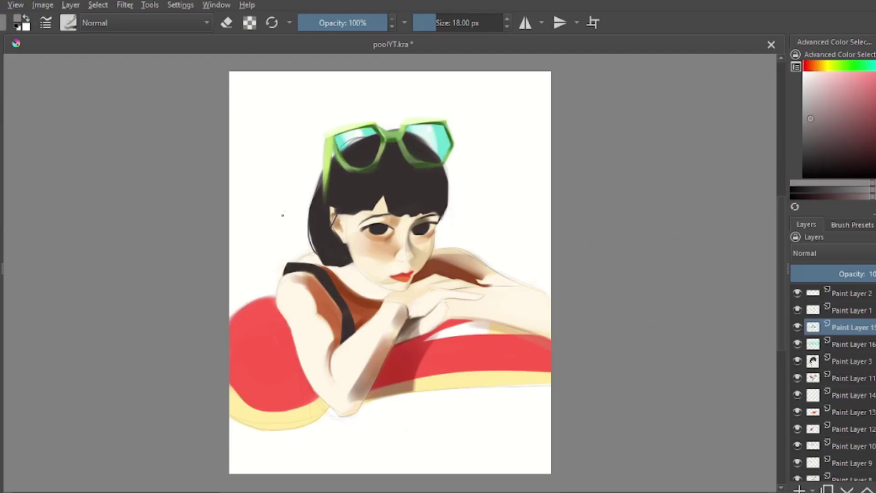
Step: Paint the dark grey strap on the left shoulder, redoing the first stroke and trimming edges with the eraser
{"action": "left_click_drag", "start_coordinate": [279, 271], "coordinate": [316, 244]}
{"action": "key", "text": "ctrl+z"}
{"action": "left_click_drag", "start_coordinate": [285, 270], "coordinate": [303, 266]}
{"action": "key", "text": "e"}
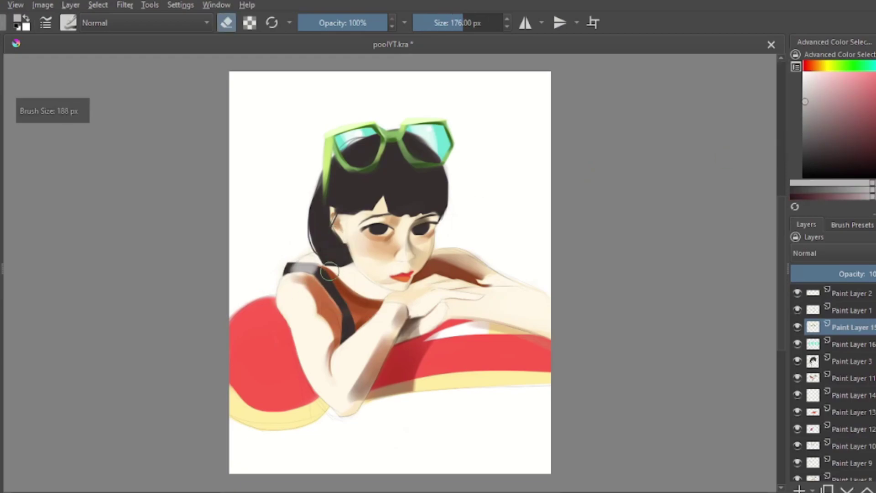
{"action": "mouse_move", "coordinate": [278, 259]}
{"action": "left_mouse_down"}
{"action": "mouse_move", "coordinate": [292, 269]}
{"action": "mouse_move", "coordinate": [283, 274]}
{"action": "left_mouse_up"}
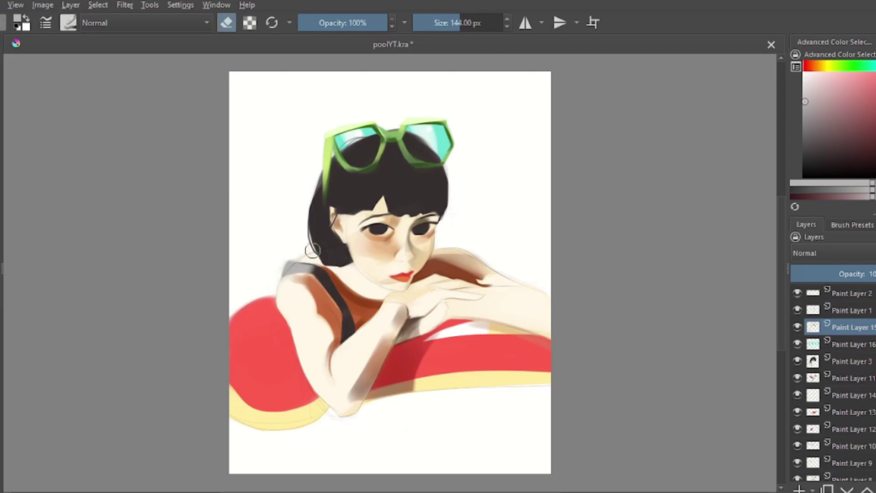
{"action": "mouse_move", "coordinate": [333, 261]}
{"action": "left_mouse_down"}
{"action": "mouse_move", "coordinate": [316, 267]}
{"action": "mouse_move", "coordinate": [311, 250]}
{"action": "left_mouse_up"}
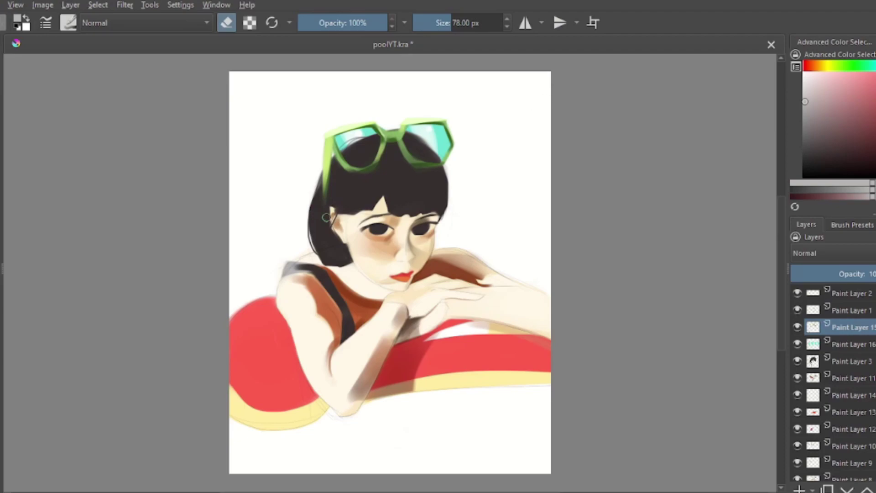
{"action": "key", "text": "e"}
{"action": "left_click_drag", "start_coordinate": [326, 217], "coordinate": [273, 285]}
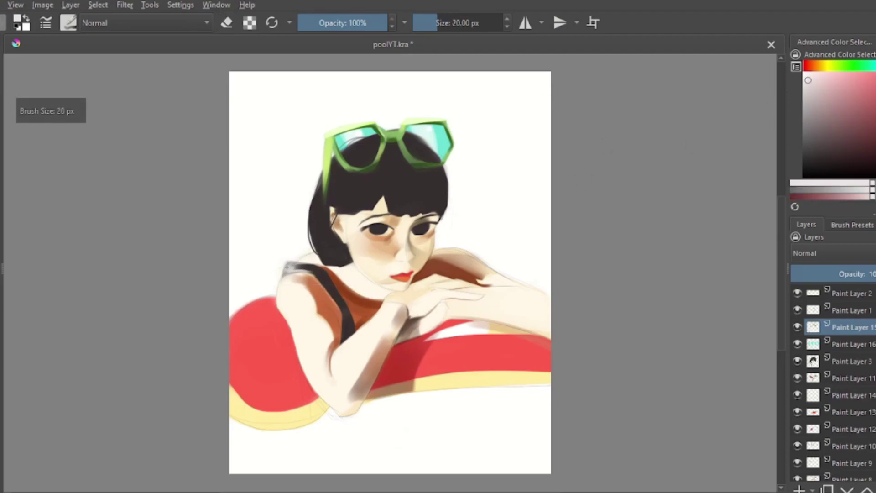
Step: On a new layer, brush a light pink band across the hair and erase it back
{"action": "left_click", "coordinate": [431, 196], "text": "ctrl"}
{"action": "key", "text": "Insert"}
{"action": "left_click_drag", "start_coordinate": [373, 176], "coordinate": [454, 158]}
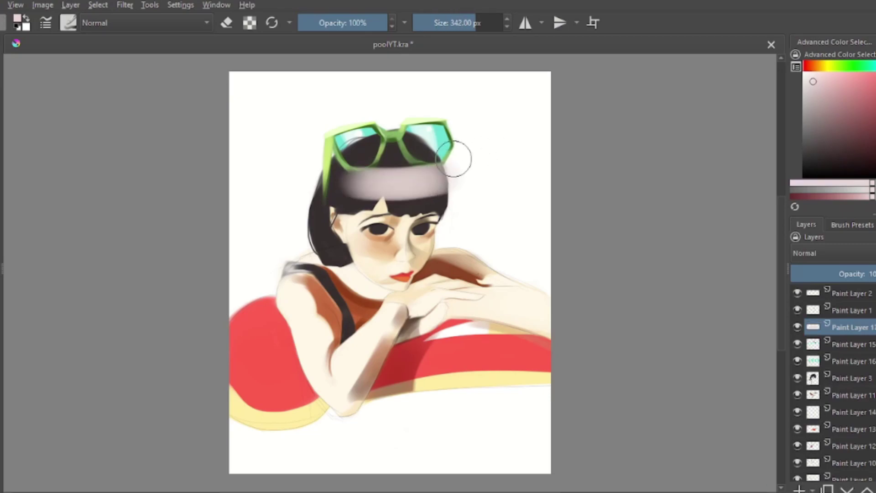
{"action": "key", "text": "e"}
{"action": "left_click_drag", "start_coordinate": [371, 183], "coordinate": [438, 208]}
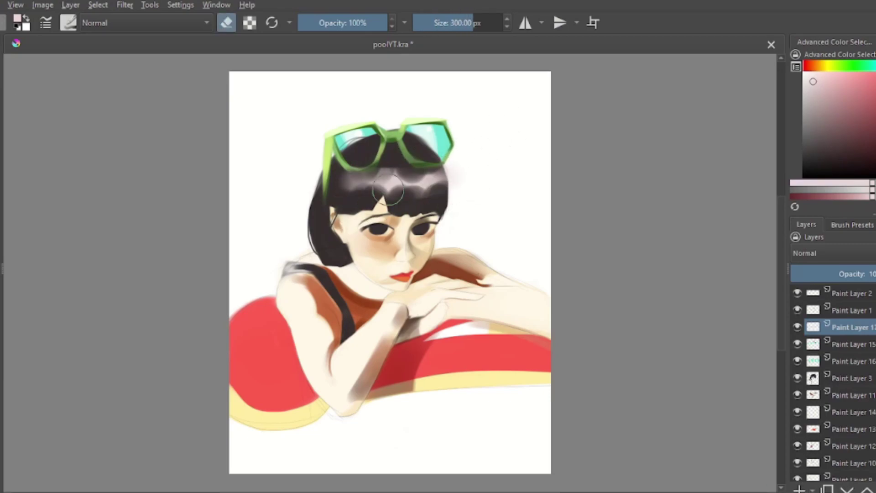
{"action": "key", "text": "bracketright"}
{"action": "key", "text": "bracketright"}
{"action": "key", "text": "bracketright"}
{"action": "key", "text": "bracketright"}
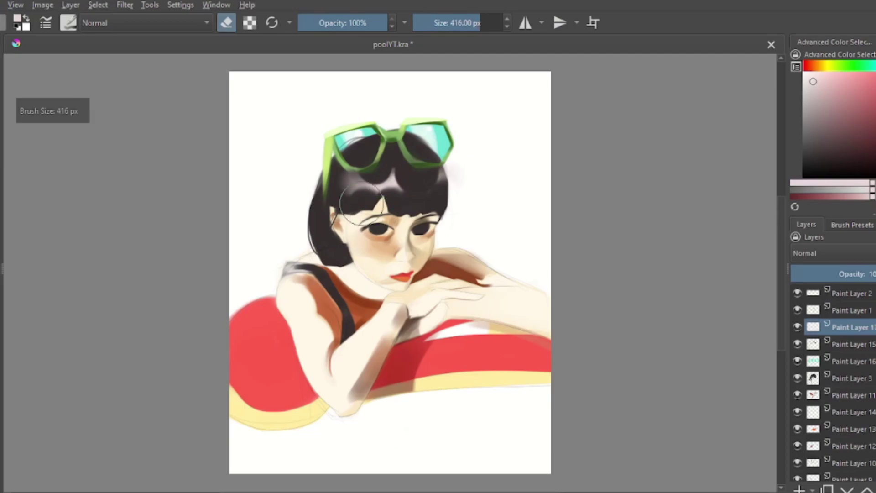
{"action": "key", "text": "e"}
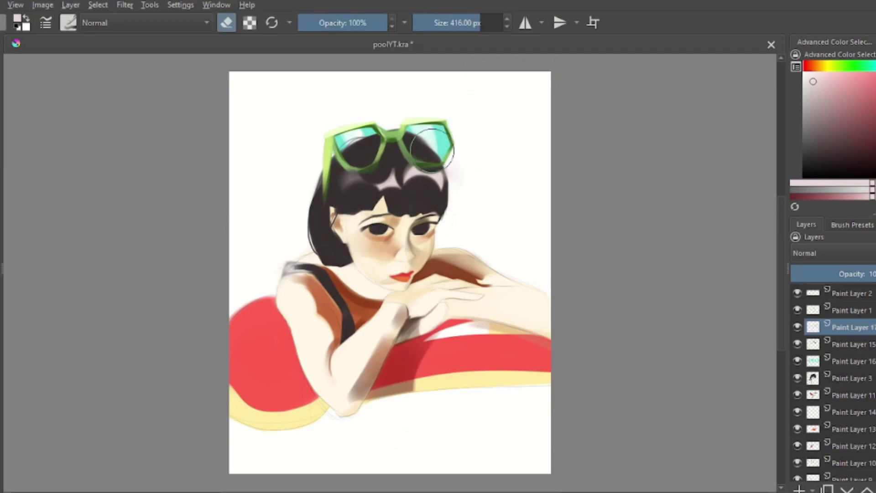
Step: Repaint the pinkish band under the sunglasses and erase most of it to dark hair
{"action": "left_click_drag", "start_coordinate": [348, 179], "coordinate": [456, 187]}
{"action": "key", "text": "e"}
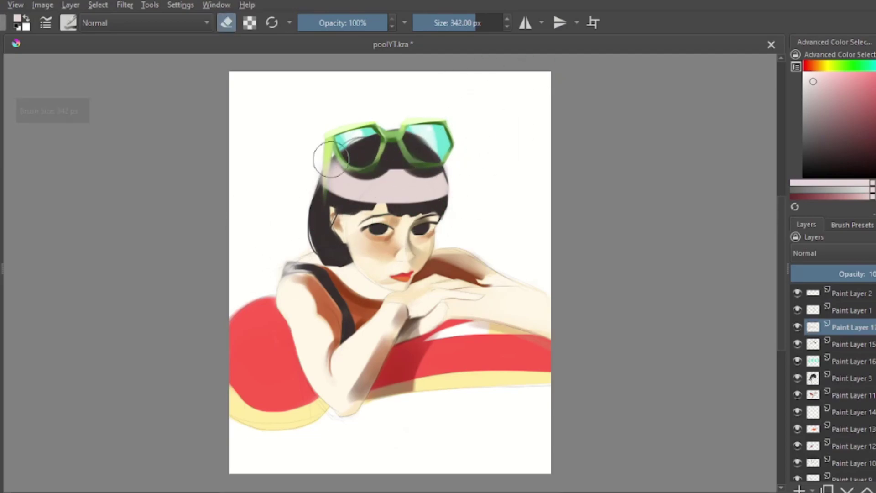
{"action": "mouse_move", "coordinate": [367, 215]}
{"action": "left_mouse_down"}
{"action": "mouse_move", "coordinate": [456, 192]}
{"action": "mouse_move", "coordinate": [430, 151]}
{"action": "left_mouse_up"}
{"action": "key", "text": "bracketright"}
{"action": "key", "text": "bracketright"}
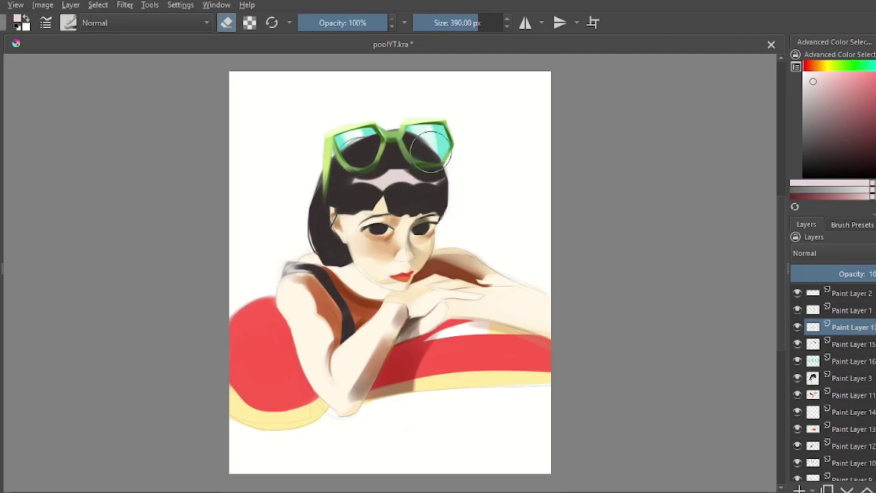
{"action": "left_click_drag", "start_coordinate": [356, 192], "coordinate": [410, 182]}
Step: Fine-tune the brush size repeatedly and return to painting mode
{"action": "key", "text": "bracketleft"}
{"action": "key", "text": "bracketleft"}
{"action": "key", "text": "bracketleft"}
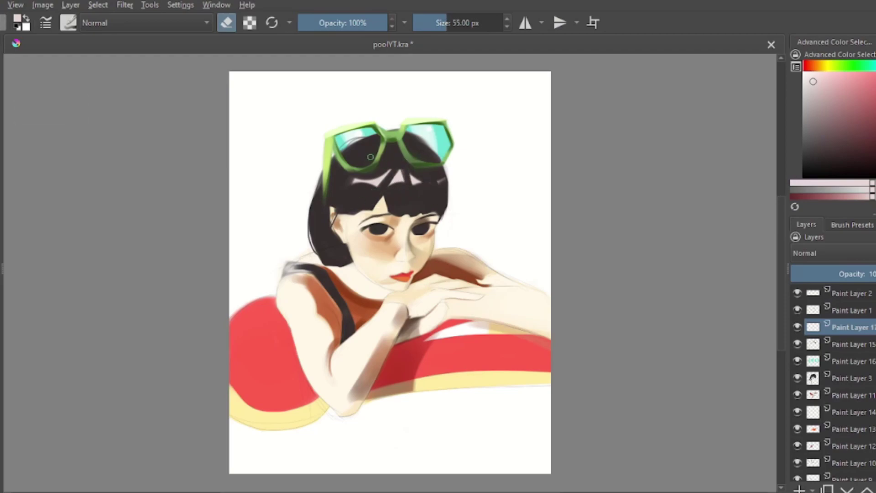
{"action": "key", "text": "bracketright"}
{"action": "key", "text": "bracketright"}
{"action": "key", "text": "bracketright"}
{"action": "key", "text": "bracketright"}
{"action": "key", "text": "bracketright"}
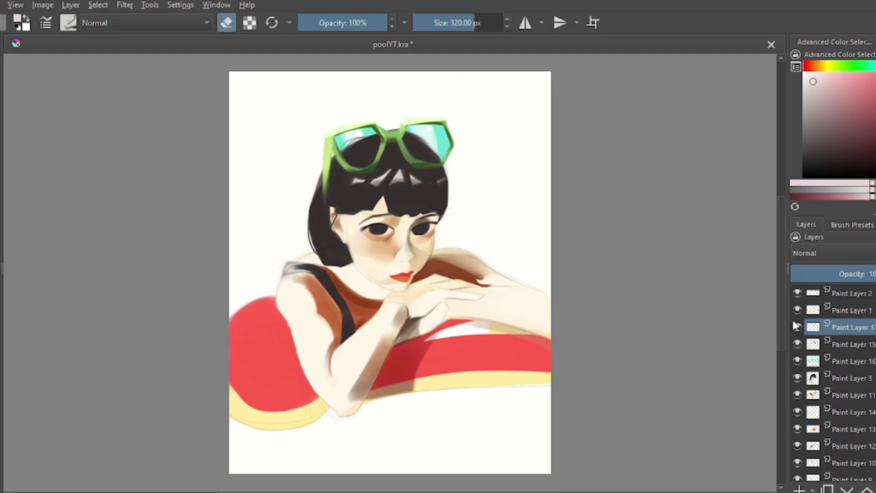
{"action": "key", "text": "bracketleft"}
{"action": "key", "text": "bracketleft"}
{"action": "key", "text": "bracketleft"}
{"action": "key", "text": "bracketright"}
{"action": "key", "text": "bracketleft"}
{"action": "key", "text": "bracketleft"}
{"action": "key", "text": "bracketleft"}
{"action": "key", "text": "bracketleft"}
{"action": "key", "text": "bracketleft"}
{"action": "key", "text": "bracketright"}
{"action": "key", "text": "bracketright"}
{"action": "key", "text": "bracketright"}
{"action": "key", "text": "bracketright"}
{"action": "key", "text": "bracketleft"}
{"action": "key", "text": "bracketleft"}
{"action": "key", "text": "bracketleft"}
{"action": "key", "text": "bracketright"}
{"action": "key", "text": "bracketright"}
{"action": "key", "text": "bracketright"}
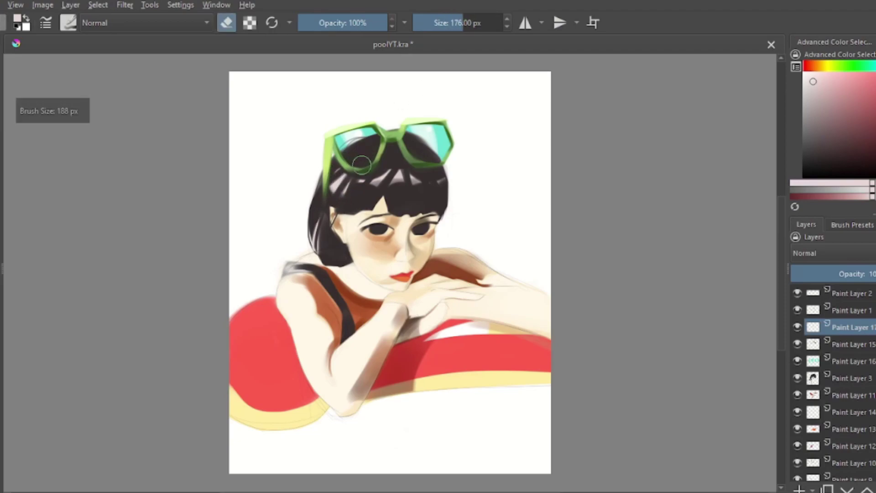
{"action": "key", "text": "bracketright"}
{"action": "key", "text": "bracketright"}
{"action": "key", "text": "bracketright"}
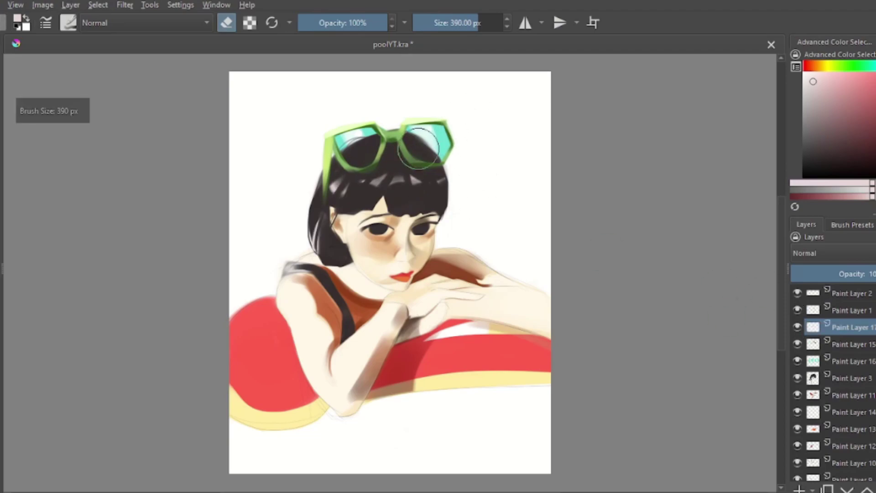
{"action": "key", "text": "bracketleft"}
{"action": "key", "text": "bracketleft"}
{"action": "key", "text": "e"}
{"action": "key", "text": "bracketleft"}
{"action": "key", "text": "bracketleft"}
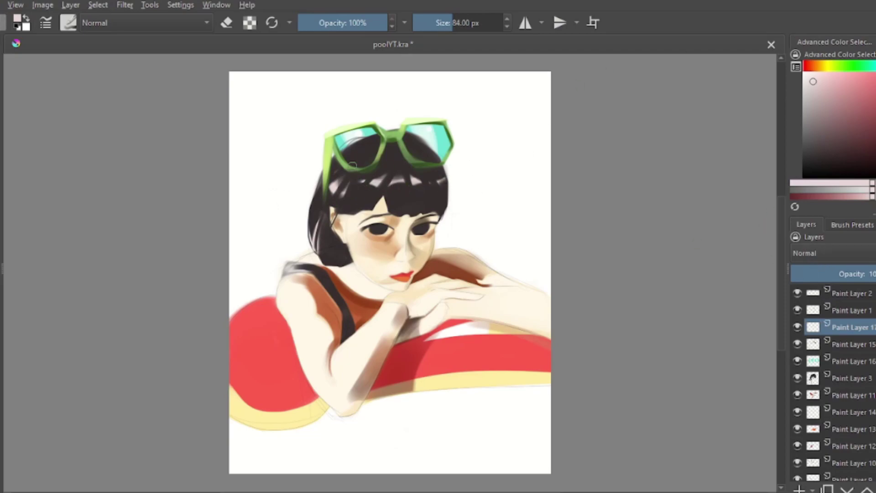
Step: Paint a thin dark curled hair strand beside the right cheek with a fine brush
{"action": "left_click", "coordinate": [422, 230], "text": "ctrl"}
{"action": "key", "text": "bracketleft"}
{"action": "key", "text": "bracketleft"}
{"action": "key", "text": "bracketleft"}
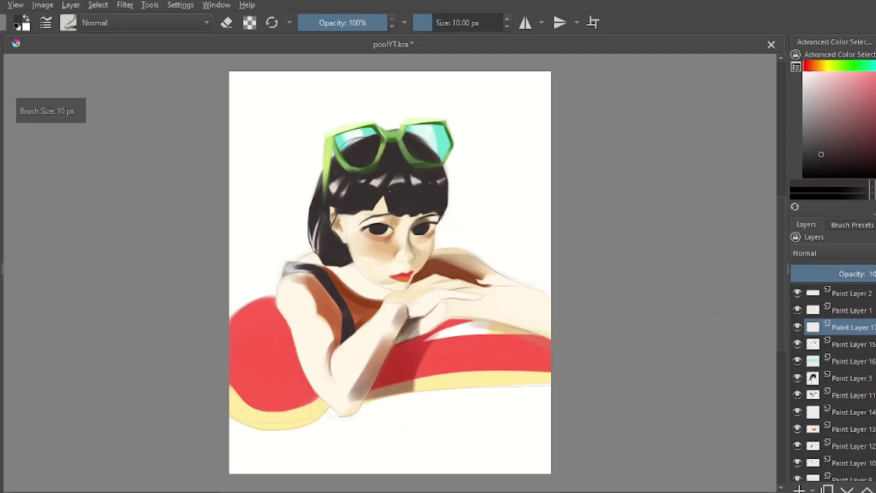
{"action": "key", "text": "bracketleft"}
{"action": "key", "text": "bracketleft"}
{"action": "left_click_drag", "start_coordinate": [385, 196], "coordinate": [386, 211]}
{"action": "key", "text": "bracketright"}
{"action": "key", "text": "bracketright"}
{"action": "key", "text": "bracketleft"}
{"action": "key", "text": "bracketleft"}
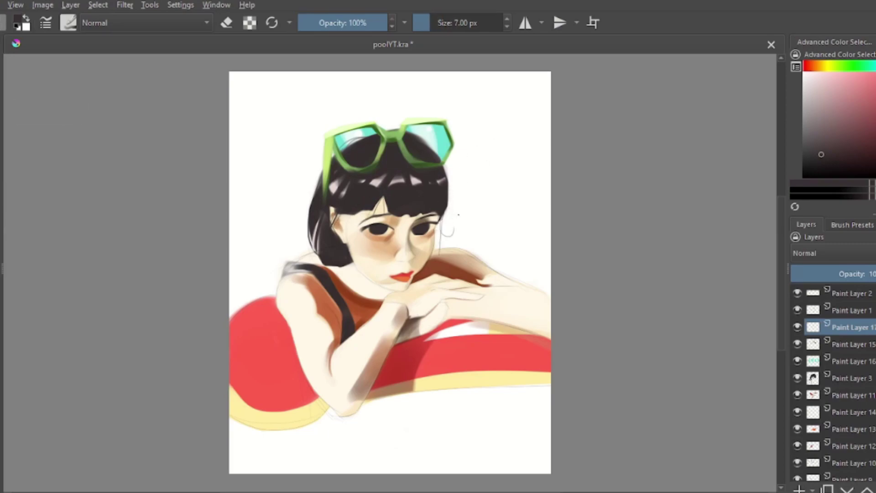
{"action": "left_click_drag", "start_coordinate": [309, 263], "coordinate": [346, 263]}
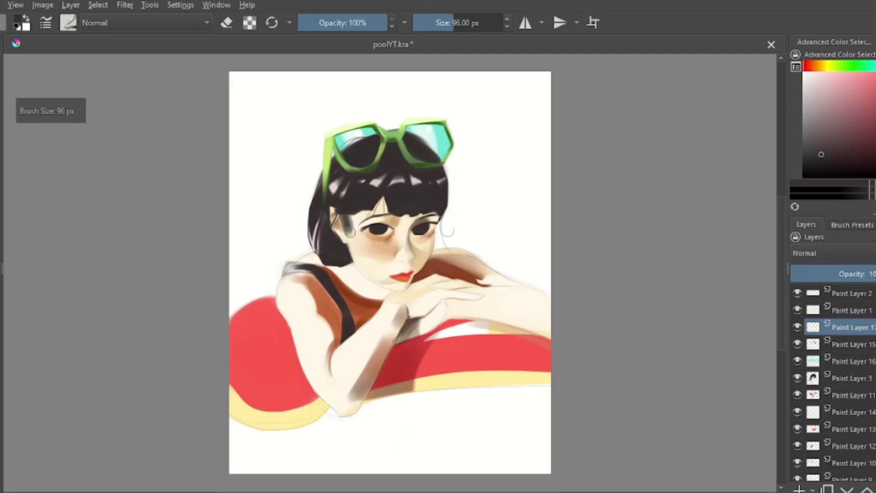
{"action": "left_click_drag", "start_coordinate": [355, 202], "coordinate": [346, 218]}
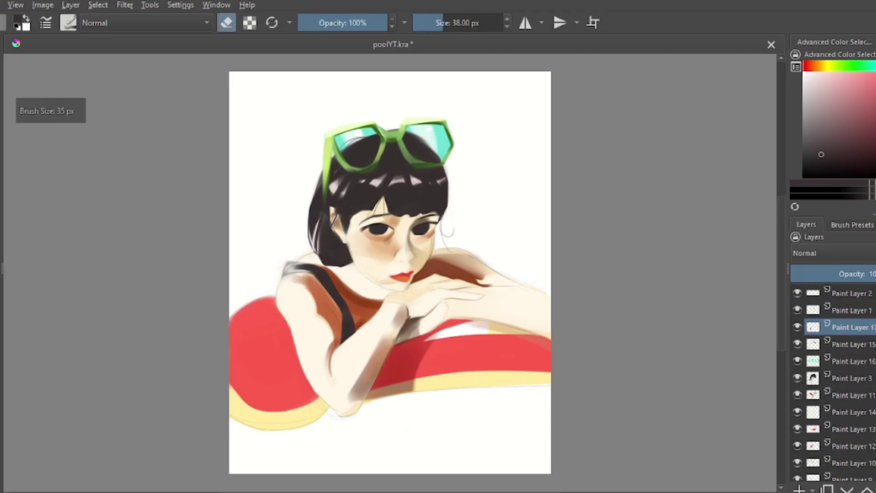
{"action": "left_click_drag", "start_coordinate": [360, 246], "coordinate": [351, 230]}
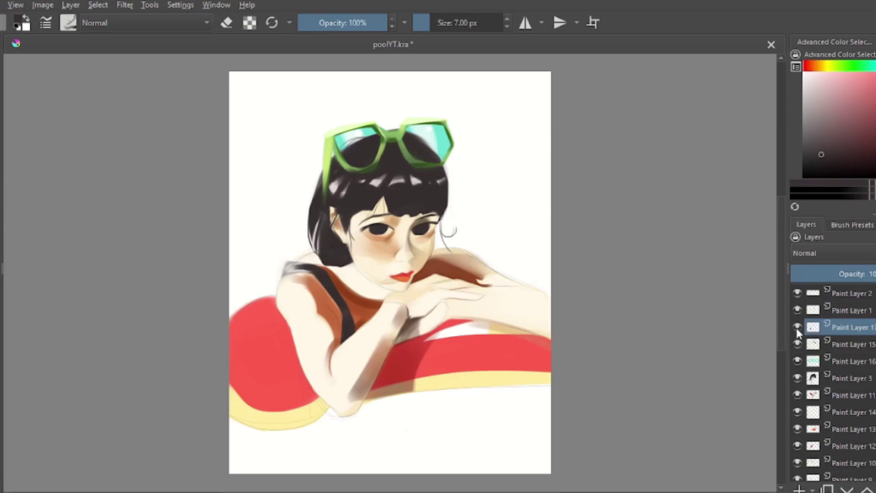
Step: Refine the curl with sampled light and dark tones and add near-white eye catchlights
{"action": "left_click", "coordinate": [392, 228], "text": "ctrl"}
{"action": "left_click_drag", "start_coordinate": [392, 228], "coordinate": [391, 228]}
{"action": "key", "text": "e"}
{"action": "left_click", "coordinate": [418, 200], "text": "ctrl"}
{"action": "key", "text": "e"}
{"action": "left_click_drag", "start_coordinate": [429, 226], "coordinate": [435, 226]}
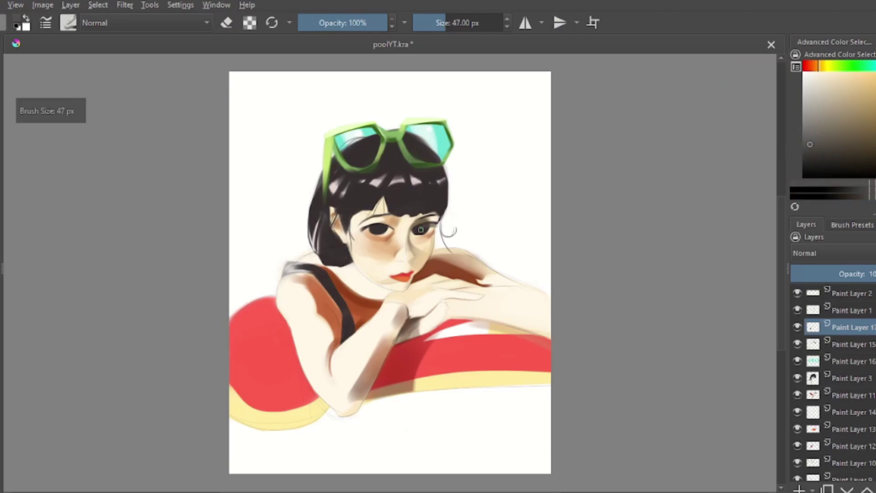
{"action": "left_click_drag", "start_coordinate": [362, 233], "coordinate": [353, 232]}
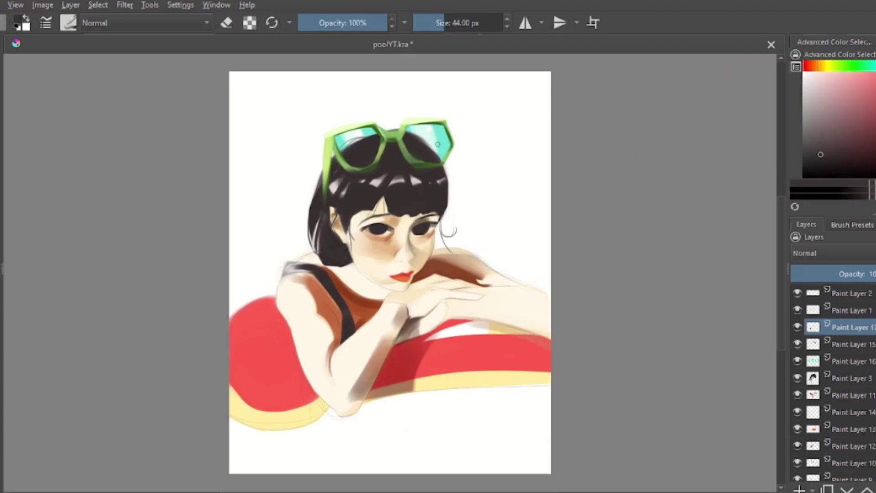
{"action": "left_click_drag", "start_coordinate": [402, 227], "coordinate": [372, 228]}
{"action": "left_click", "coordinate": [377, 228], "text": "ctrl"}
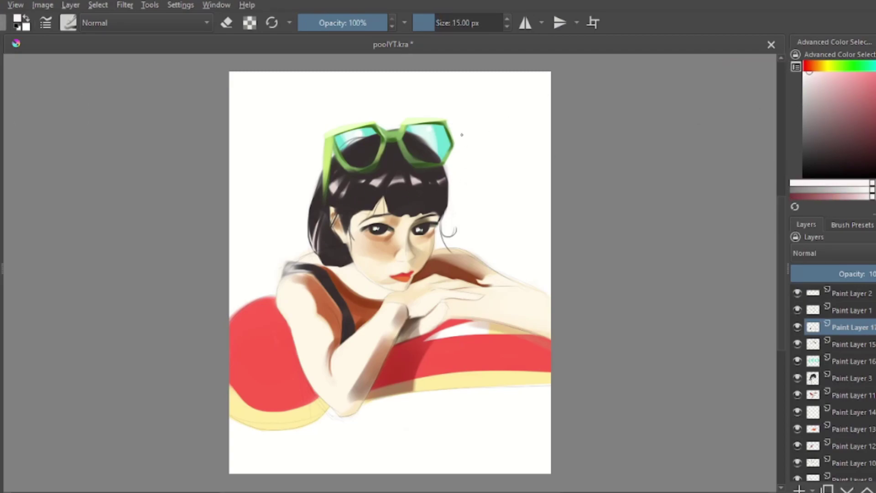
{"action": "mouse_move", "coordinate": [448, 230]}
{"action": "left_mouse_down"}
{"action": "mouse_move", "coordinate": [422, 232]}
{"action": "mouse_move", "coordinate": [433, 231]}
{"action": "left_mouse_up"}
Step: Shade the face with sampled skin and brown shadow tones, alternating painting and erasing
{"action": "left_click", "coordinate": [438, 269], "text": "ctrl"}
{"action": "left_click_drag", "start_coordinate": [365, 278], "coordinate": [374, 278]}
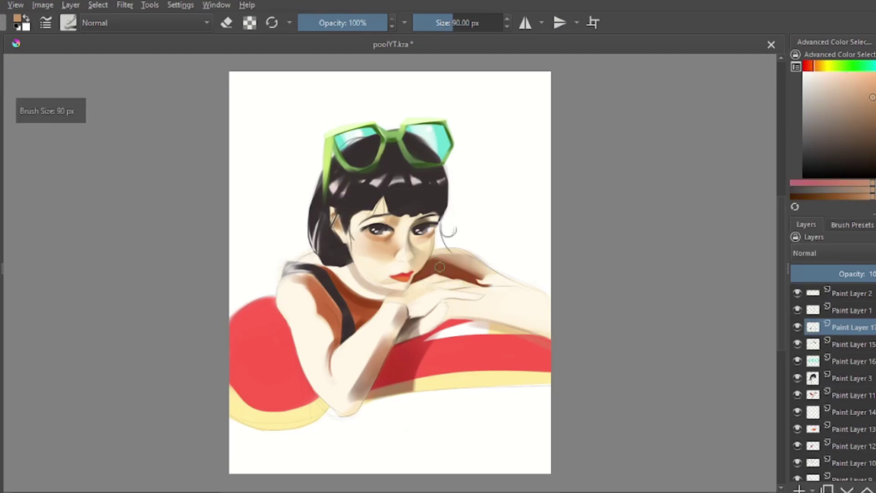
{"action": "key", "text": "e"}
{"action": "left_click", "coordinate": [448, 245], "text": "ctrl"}
{"action": "left_click_drag", "start_coordinate": [448, 245], "coordinate": [437, 199]}
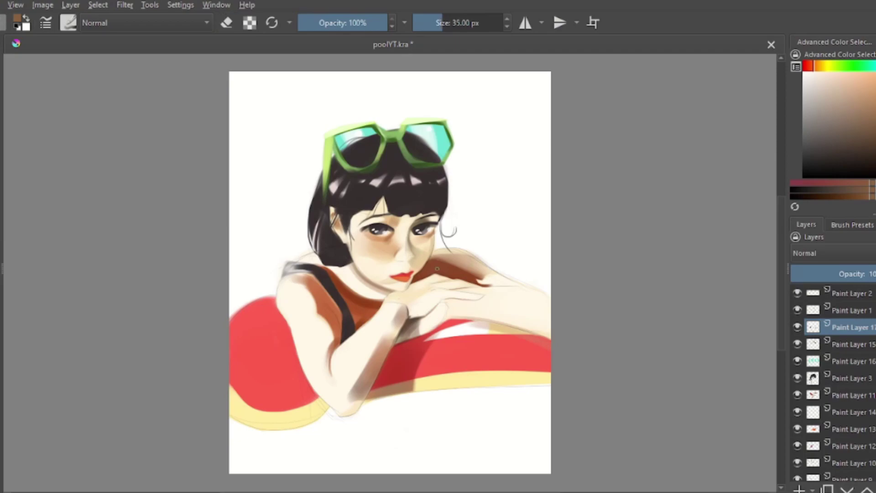
{"action": "left_click_drag", "start_coordinate": [437, 269], "coordinate": [406, 284]}
{"action": "key", "text": "e"}
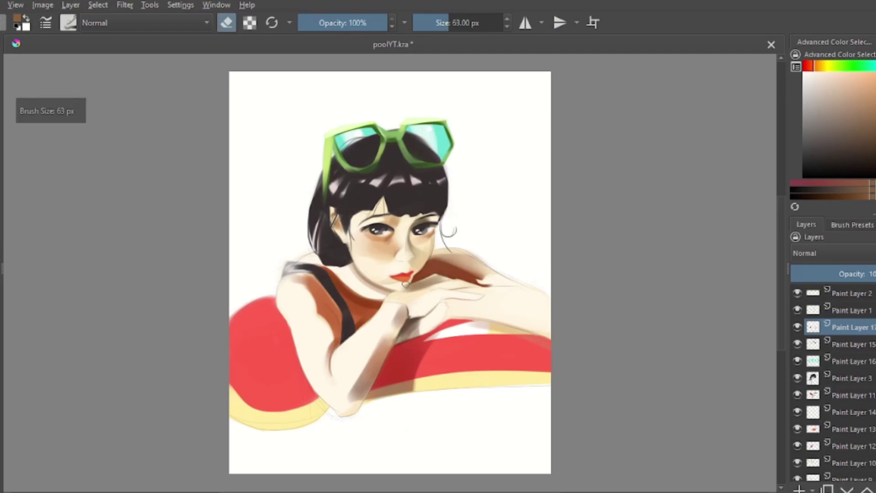
{"action": "left_click_drag", "start_coordinate": [438, 286], "coordinate": [425, 280]}
{"action": "key", "text": "e"}
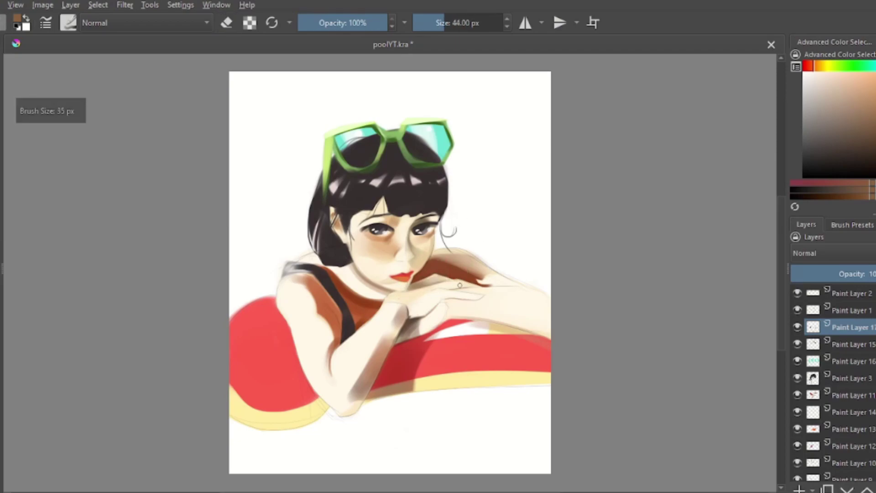
Step: Soften the lower face shading with a light skin tone, then add a new paint layer for the float
{"action": "key", "text": "e"}
{"action": "key", "text": "e"}
{"action": "left_click_drag", "start_coordinate": [486, 293], "coordinate": [475, 292]}
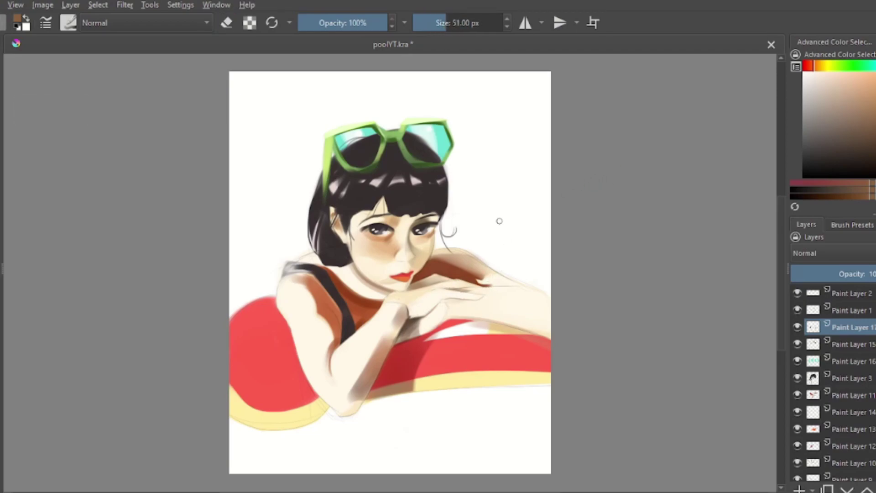
{"action": "left_click_drag", "start_coordinate": [419, 290], "coordinate": [433, 290]}
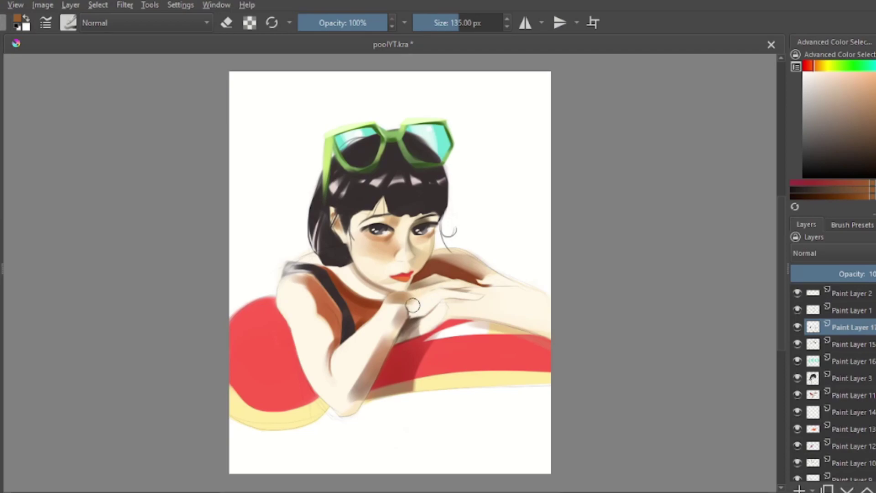
{"action": "key", "text": "e"}
{"action": "left_click_drag", "start_coordinate": [424, 294], "coordinate": [399, 297]}
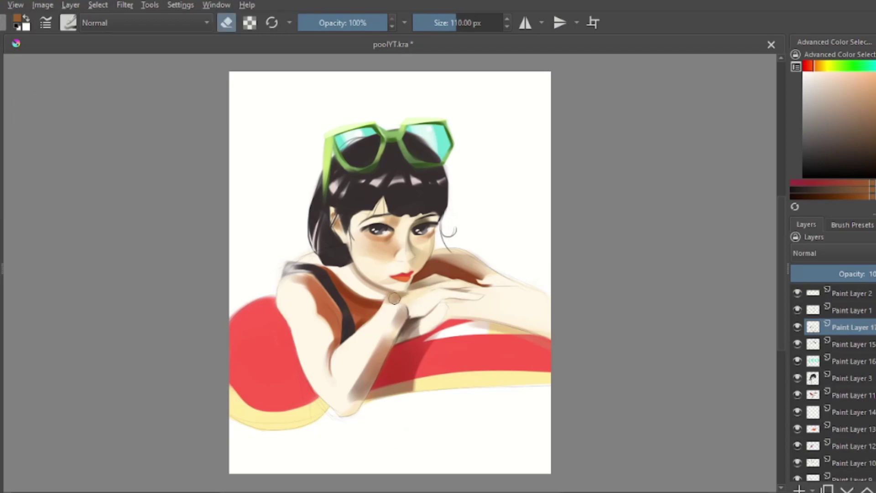
{"action": "key", "text": "e"}
{"action": "key", "text": "e"}
{"action": "key", "text": "e"}
{"action": "mouse_move", "coordinate": [320, 310]}
{"action": "left_mouse_down"}
{"action": "mouse_move", "coordinate": [344, 309]}
{"action": "mouse_move", "coordinate": [343, 280]}
{"action": "left_mouse_up"}
{"action": "key", "text": "e"}
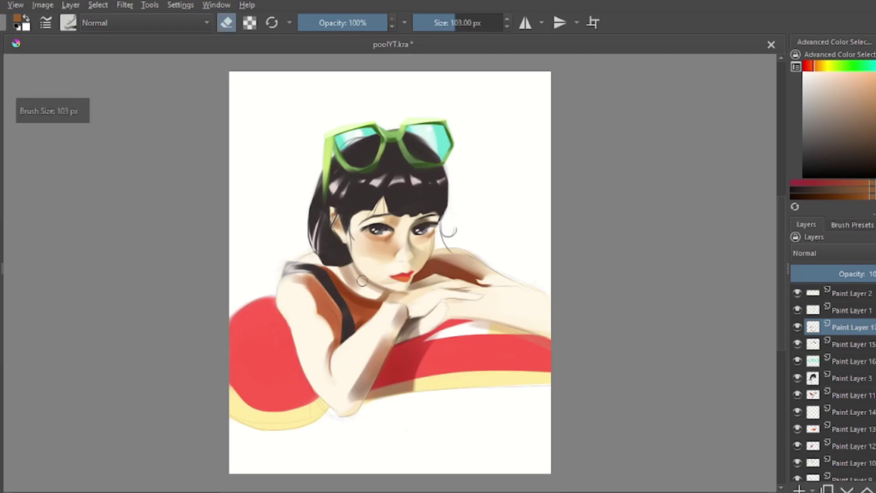
{"action": "key", "text": "e"}
{"action": "left_click", "coordinate": [316, 314], "text": "ctrl"}
{"action": "left_click_drag", "start_coordinate": [337, 321], "coordinate": [324, 321]}
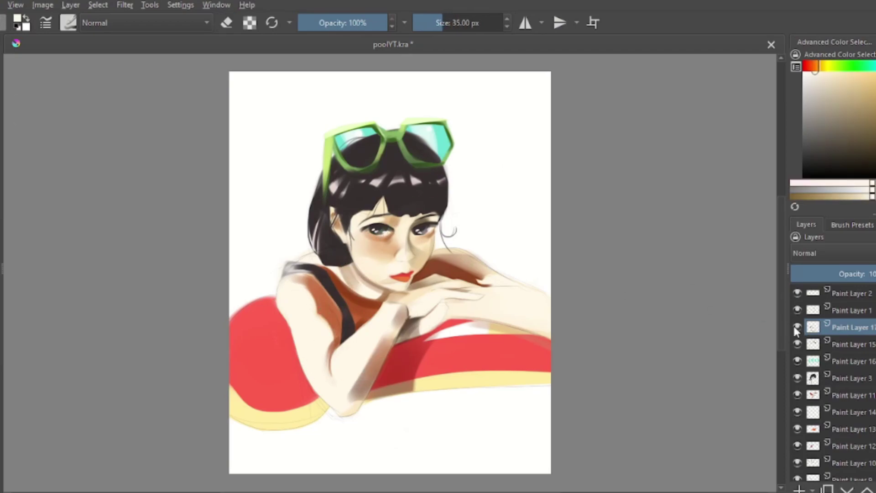
{"action": "key", "text": "Insert"}
{"action": "left_click", "coordinate": [469, 344], "text": "ctrl"}
Step: Paint orange-red over the right and left parts of the pool float with a large brush
{"action": "left_click", "coordinate": [828, 80]}
{"action": "mouse_move", "coordinate": [450, 367]}
{"action": "left_mouse_down"}
{"action": "mouse_move", "coordinate": [472, 355]}
{"action": "mouse_move", "coordinate": [497, 362]}
{"action": "mouse_move", "coordinate": [489, 372]}
{"action": "mouse_move", "coordinate": [547, 375]}
{"action": "mouse_move", "coordinate": [484, 360]}
{"action": "left_mouse_up"}
{"action": "key", "text": "ctrl+z"}
{"action": "key", "text": "ctrl+z"}
{"action": "left_click_drag", "start_coordinate": [410, 365], "coordinate": [547, 360]}
{"action": "left_click_drag", "start_coordinate": [499, 322], "coordinate": [502, 318]}
{"action": "key", "text": "ctrl+z"}
{"action": "key", "text": "ctrl+z"}
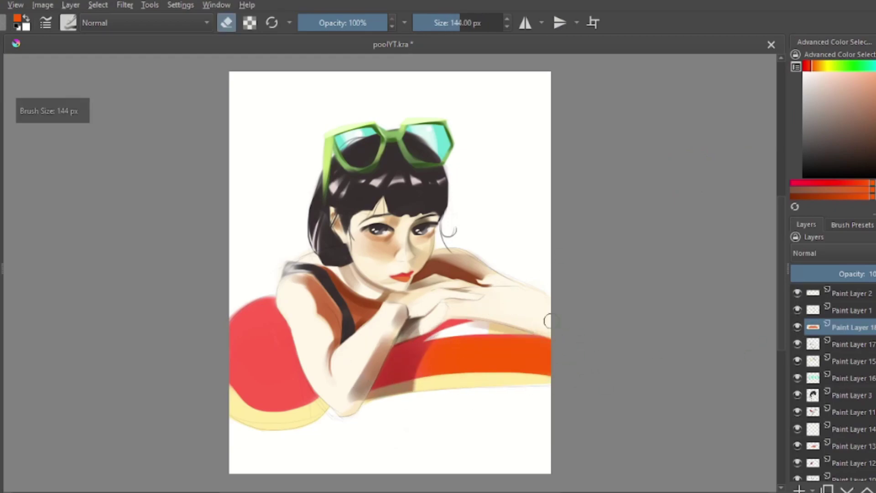
{"action": "mouse_move", "coordinate": [266, 339]}
{"action": "left_mouse_down"}
{"action": "mouse_move", "coordinate": [255, 351]}
{"action": "mouse_move", "coordinate": [239, 348]}
{"action": "left_mouse_up"}
Step: Erase the orange blob's lower edge back to yellow and add a cream V-shaped pattern
{"action": "key", "text": "e"}
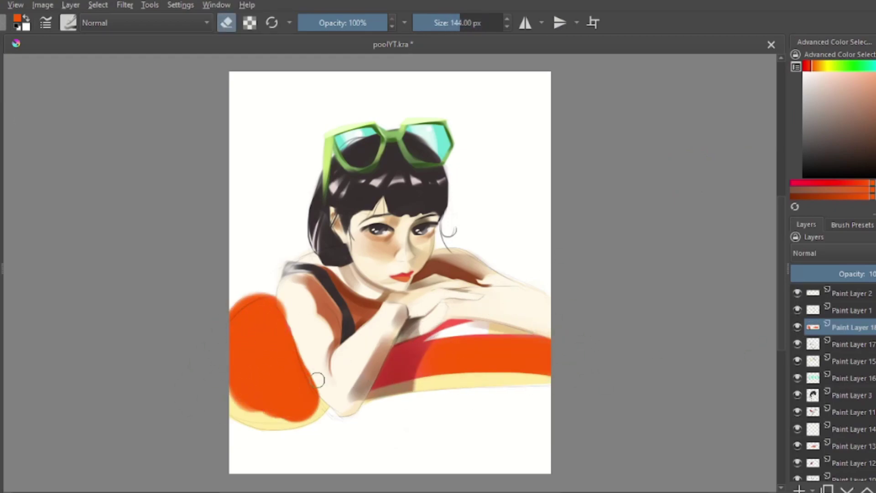
{"action": "mouse_move", "coordinate": [332, 402]}
{"action": "left_mouse_down"}
{"action": "mouse_move", "coordinate": [235, 417]}
{"action": "mouse_move", "coordinate": [319, 403]}
{"action": "mouse_move", "coordinate": [236, 303]}
{"action": "left_mouse_up"}
{"action": "key", "text": "bracketright"}
{"action": "key", "text": "bracketright"}
{"action": "key", "text": "bracketright"}
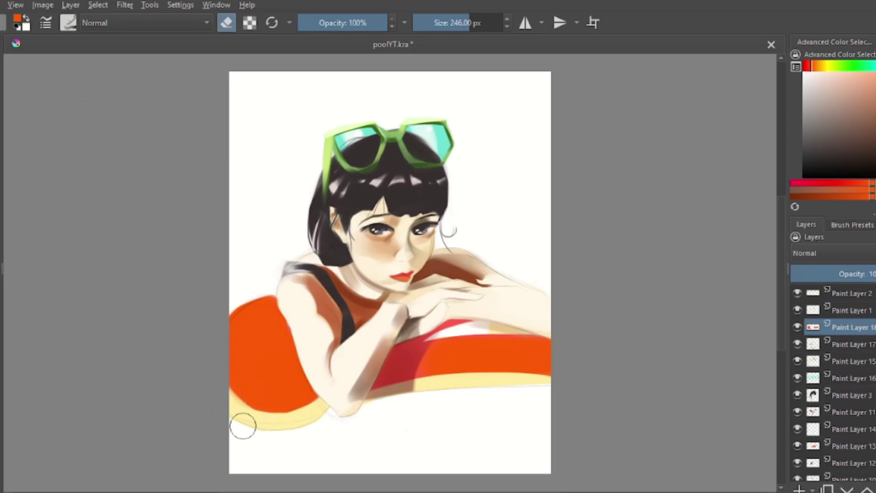
{"action": "key", "text": "bracketright"}
{"action": "key", "text": "bracketright"}
{"action": "key", "text": "bracketright"}
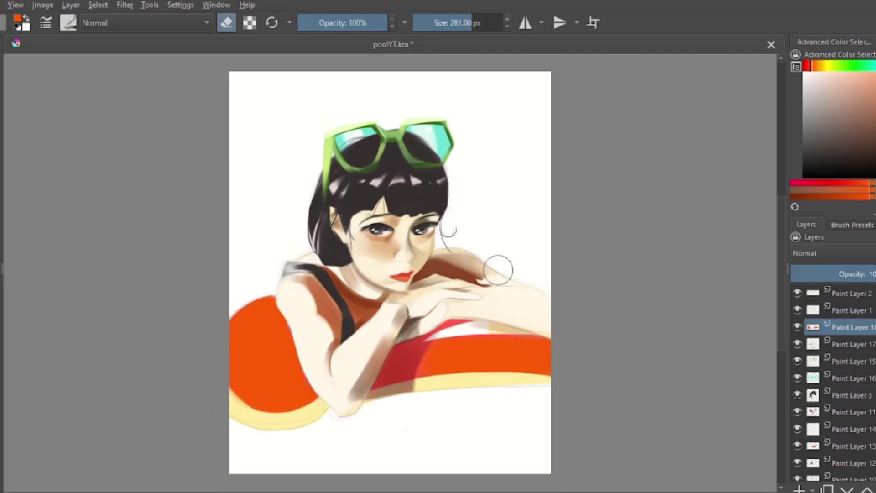
{"action": "left_click", "coordinate": [324, 320], "text": "ctrl"}
{"action": "key", "text": "e"}
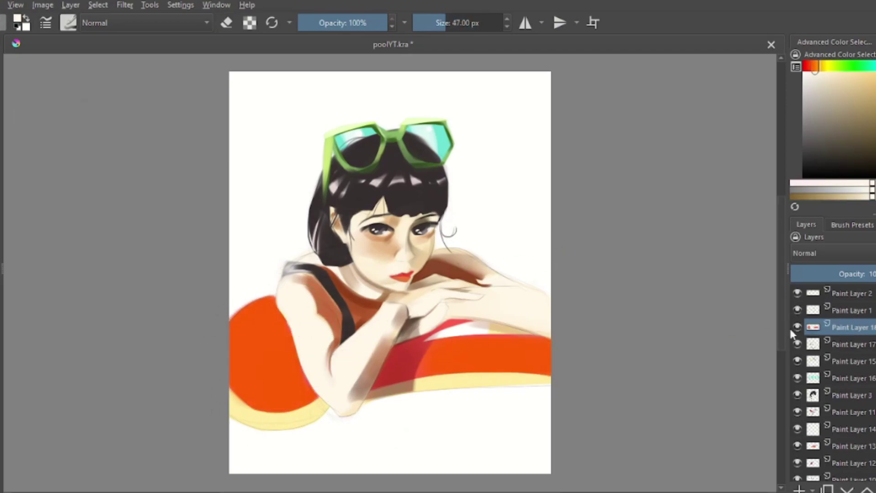
{"action": "left_click_drag", "start_coordinate": [304, 370], "coordinate": [295, 377]}
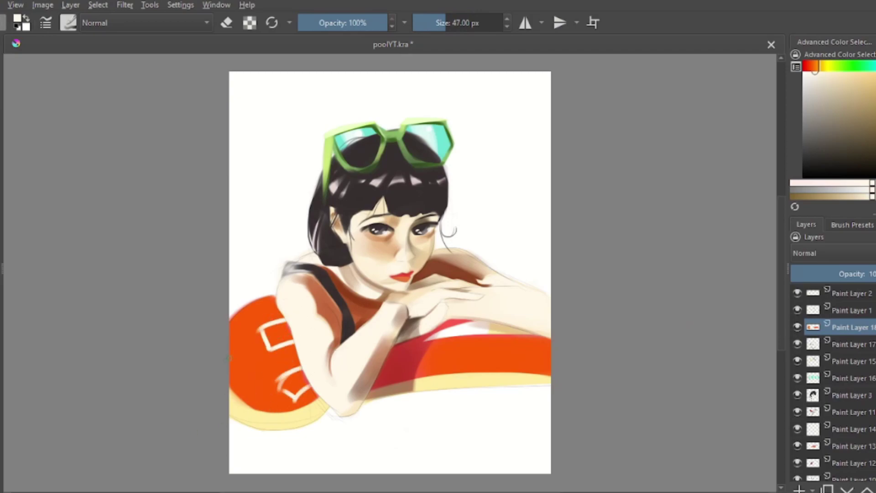
Step: Repaint the float's lower band brighter yellow and erase its soft lower edge
{"action": "left_click", "coordinate": [462, 380], "text": "ctrl"}
{"action": "mouse_move", "coordinate": [461, 372]}
{"action": "left_mouse_down"}
{"action": "mouse_move", "coordinate": [453, 385]}
{"action": "mouse_move", "coordinate": [424, 385]}
{"action": "left_mouse_up"}
{"action": "key", "text": "e"}
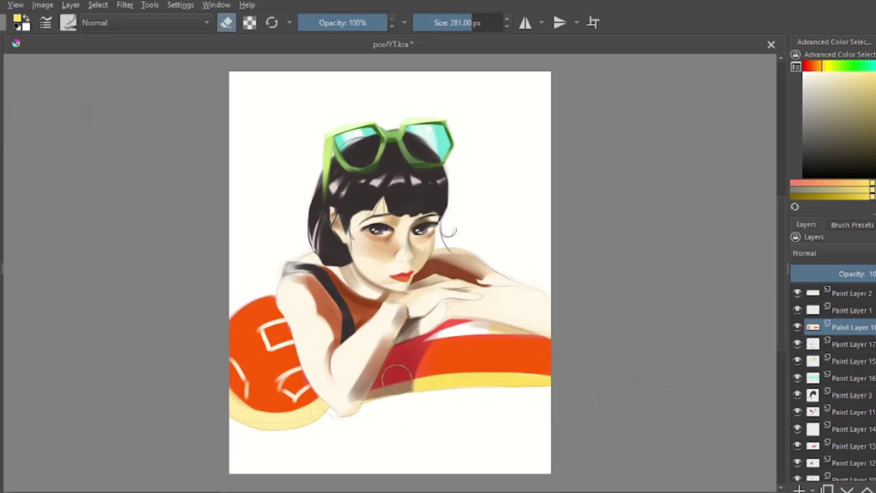
{"action": "key", "text": "e"}
{"action": "left_click_drag", "start_coordinate": [326, 401], "coordinate": [260, 416]}
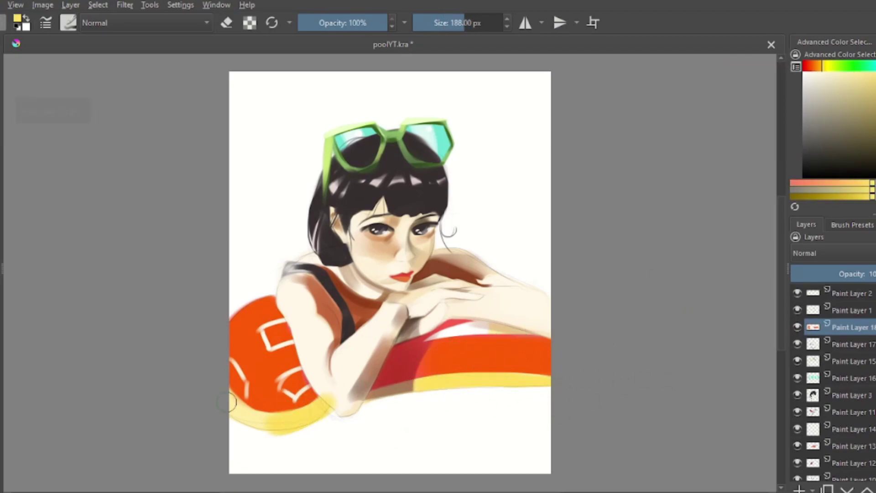
{"action": "key", "text": "e"}
{"action": "left_click_drag", "start_coordinate": [327, 425], "coordinate": [232, 431]}
{"action": "key", "text": "bracketright"}
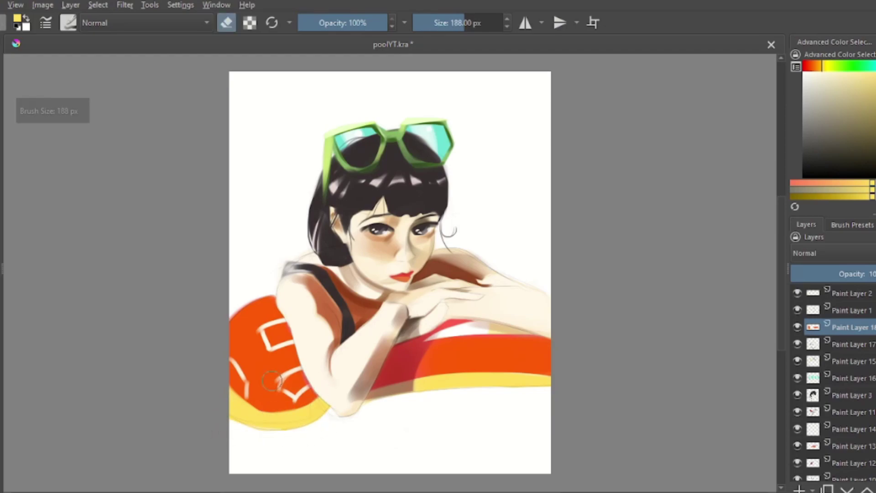
Step: Lighten the dark elbow shadow with a tan skin colour
{"action": "left_click", "coordinate": [329, 361], "text": "ctrl"}
{"action": "key", "text": "e"}
{"action": "key", "text": "bracketright"}
{"action": "key", "text": "e"}
{"action": "key", "text": "e"}
{"action": "key", "text": "e"}
{"action": "left_click_drag", "start_coordinate": [320, 388], "coordinate": [335, 410]}
{"action": "key", "text": "bracketleft"}
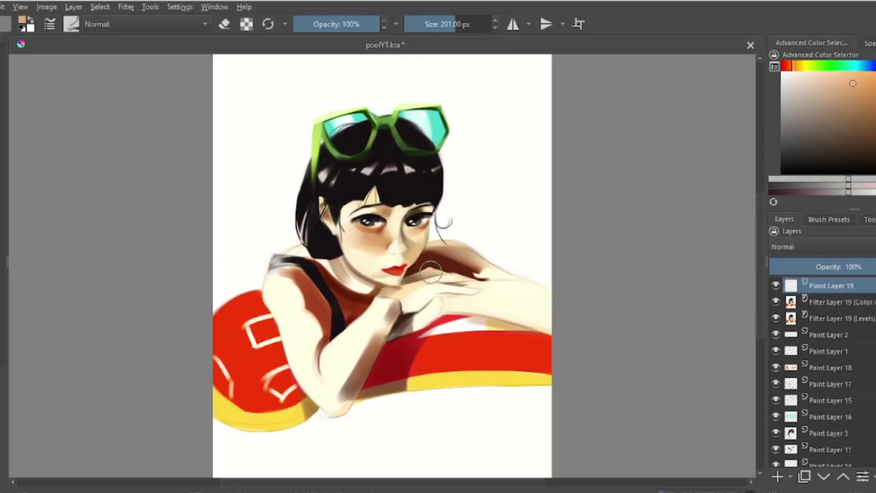
Step: Brush pink blush across the cheeks, redoing the right cheek with a 144 px brush
{"action": "left_click_drag", "start_coordinate": [341, 288], "coordinate": [365, 288], "text": "shift"}
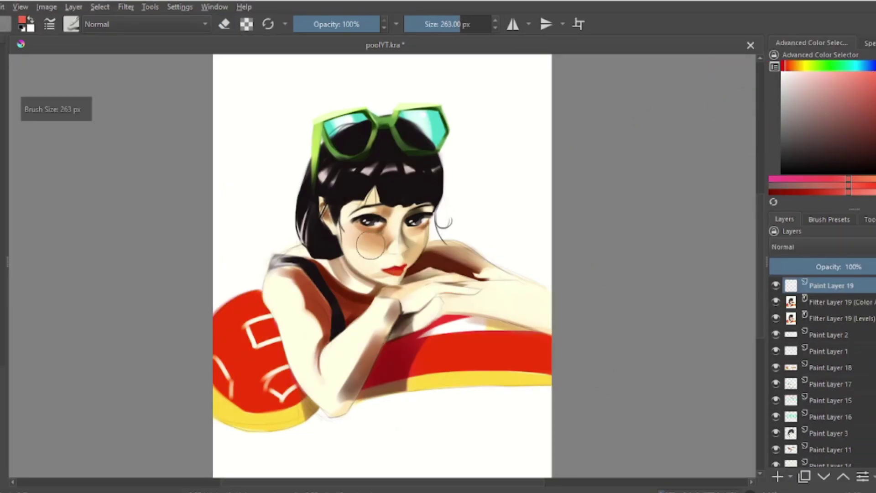
{"action": "mouse_move", "coordinate": [361, 244]}
{"action": "left_mouse_down"}
{"action": "mouse_move", "coordinate": [369, 254]}
{"action": "mouse_move", "coordinate": [415, 255]}
{"action": "left_mouse_up"}
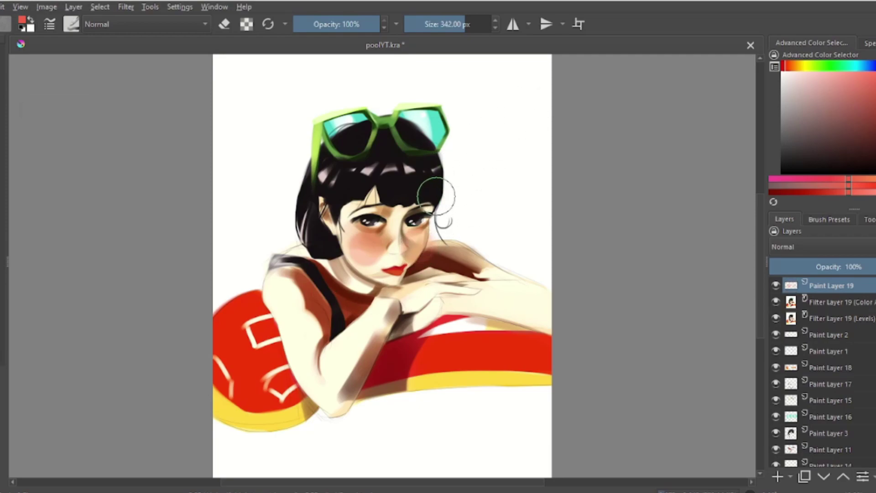
{"action": "key", "text": "ctrl+z"}
{"action": "left_click_drag", "start_coordinate": [416, 242], "coordinate": [402, 246], "text": "shift"}
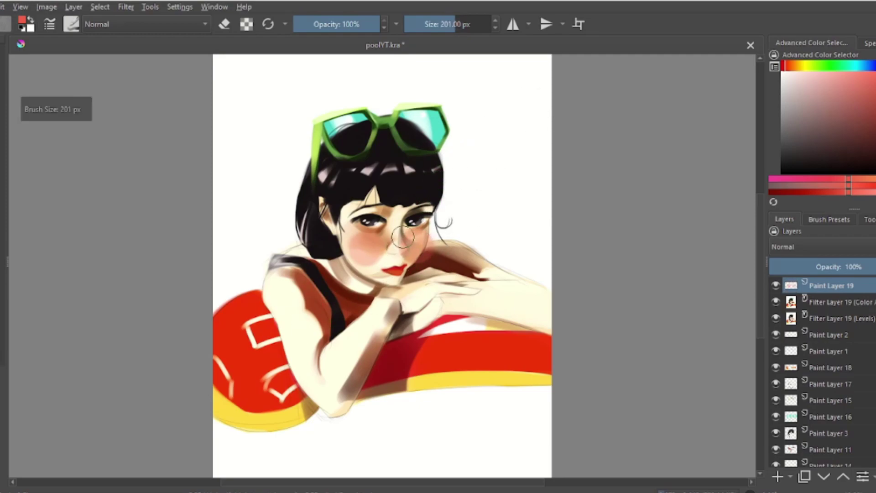
{"action": "key", "text": "e"}
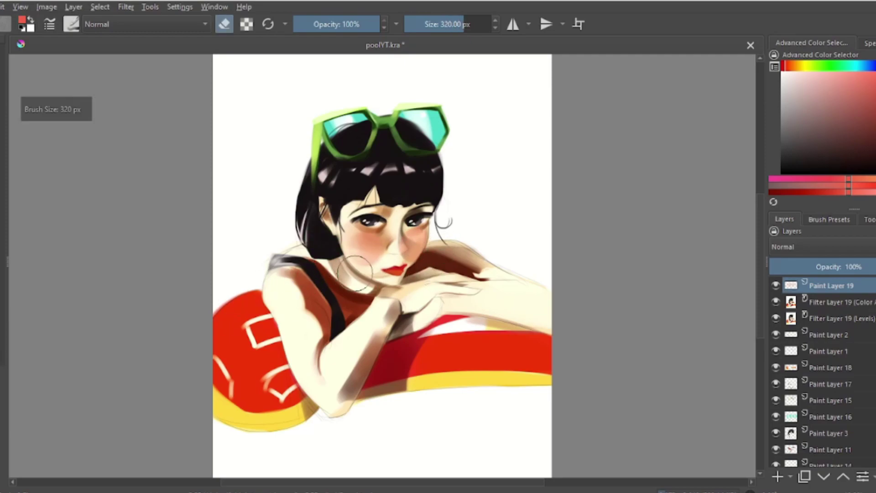
{"action": "key", "text": "e"}
Step: Darken the shoulder shading and repaint the upper arm in cream, ending at a 63 px brush
{"action": "left_click_drag", "start_coordinate": [441, 218], "coordinate": [375, 191], "text": "shift"}
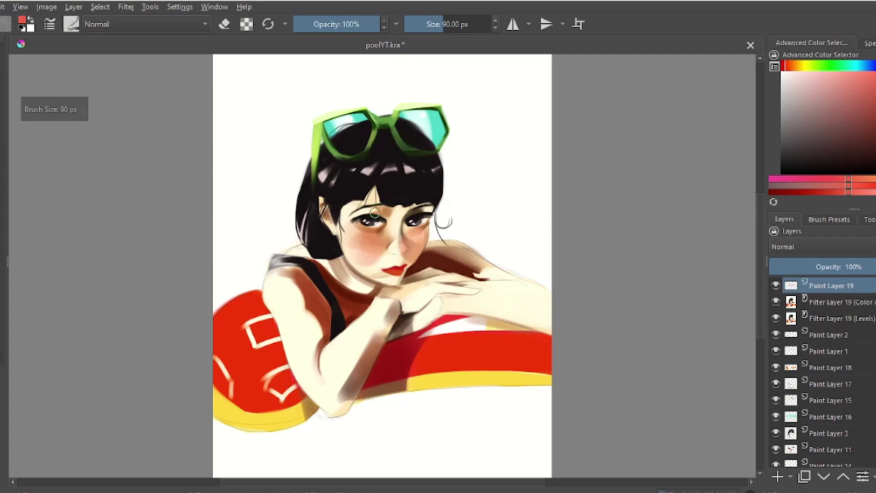
{"action": "left_click_drag", "start_coordinate": [275, 305], "coordinate": [322, 321]}
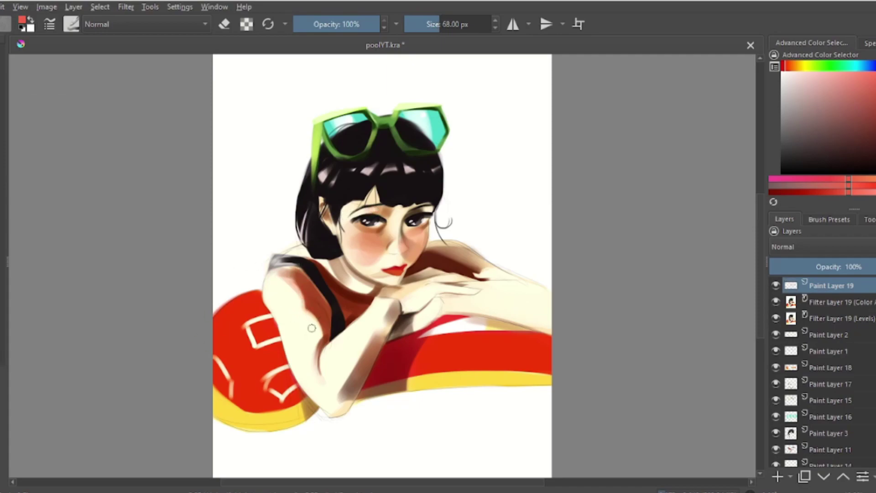
{"action": "mouse_move", "coordinate": [274, 280]}
{"action": "left_mouse_down"}
{"action": "mouse_move", "coordinate": [293, 332]}
{"action": "mouse_move", "coordinate": [325, 275]}
{"action": "left_mouse_up"}
{"action": "key", "text": "bracketleft"}
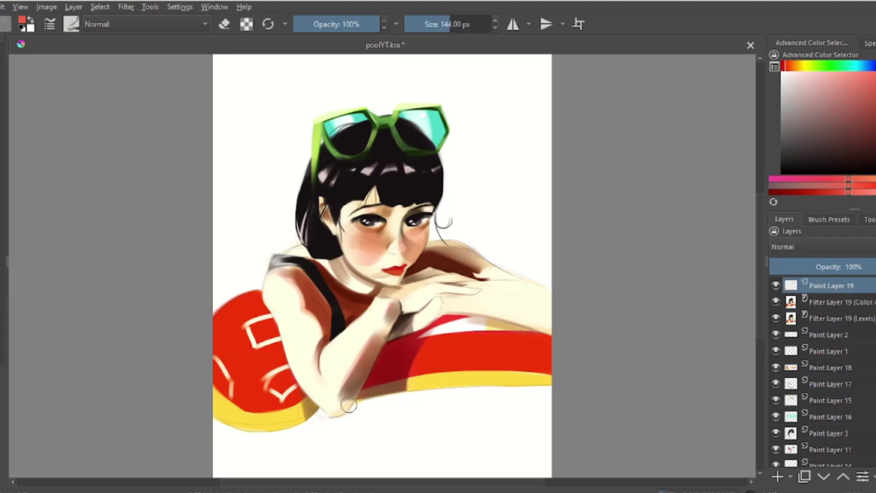
{"action": "key", "text": "e"}
{"action": "key", "text": "e"}
{"action": "key", "text": "bracketleft"}
{"action": "key", "text": "bracketleft"}
{"action": "key", "text": "bracketleft"}
{"action": "key", "text": "bracketleft"}
{"action": "key", "text": "bracketright"}
{"action": "key", "text": "bracketright"}
{"action": "key", "text": "bracketright"}
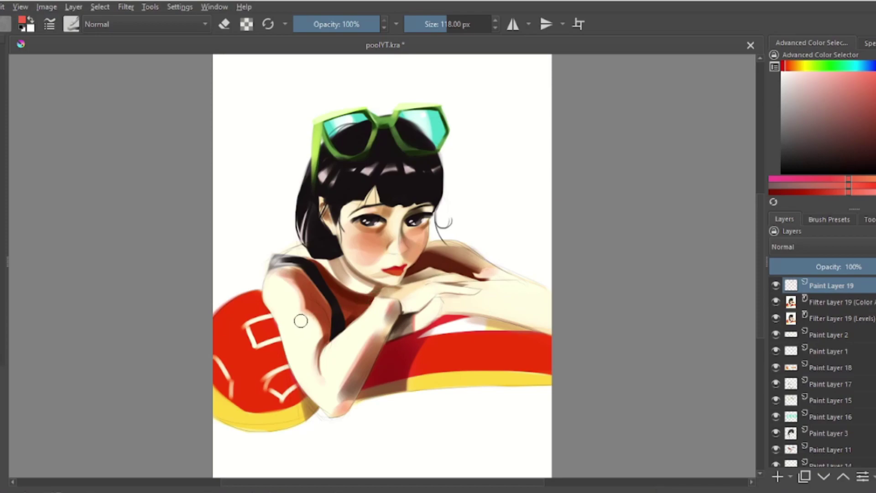
{"action": "key", "text": "bracketleft"}
{"action": "key", "text": "bracketleft"}
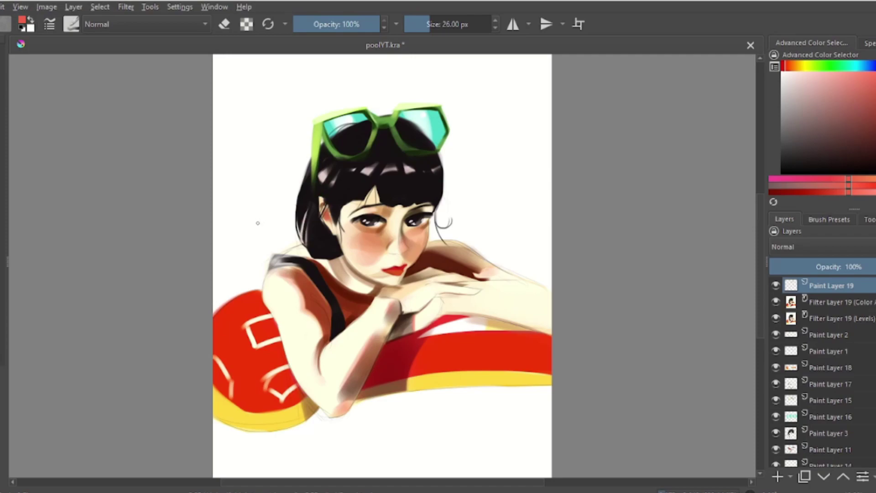
Step: Toggle Paint Layer 19's visibility to compare, then add Paint Layer 20 on top
{"action": "left_click", "coordinate": [775, 285]}
{"action": "left_click", "coordinate": [777, 477]}
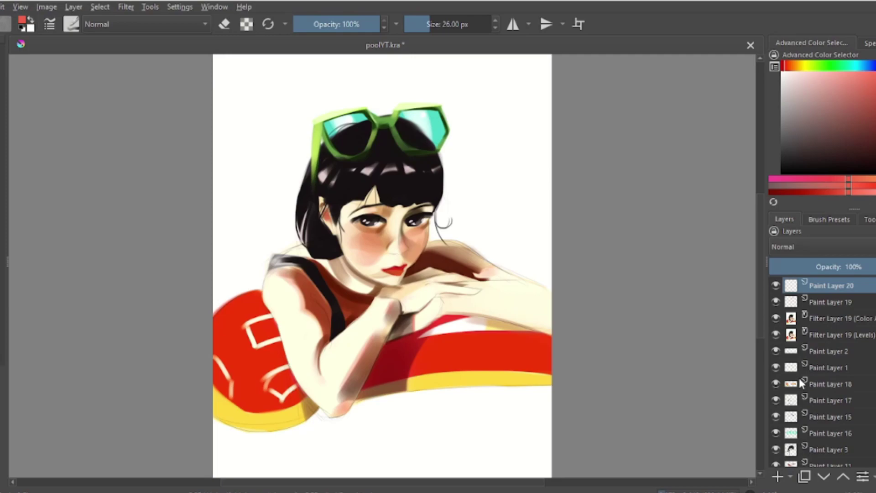
{"action": "left_click", "coordinate": [819, 462]}
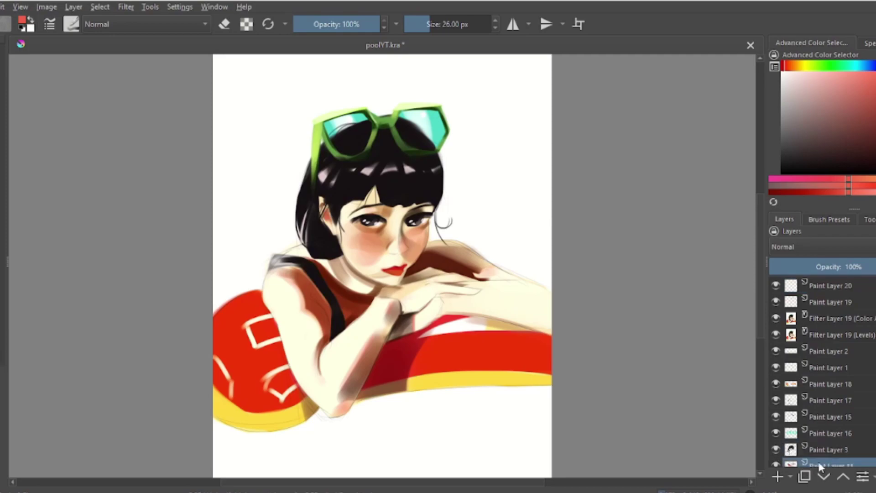
Step: Add Paint Layer 21, sample black from the hair, and paint and erase around the bangs
{"action": "left_click", "coordinate": [777, 476]}
{"action": "left_click", "coordinate": [340, 188], "text": "ctrl"}
{"action": "left_click_drag", "start_coordinate": [340, 188], "coordinate": [393, 184]}
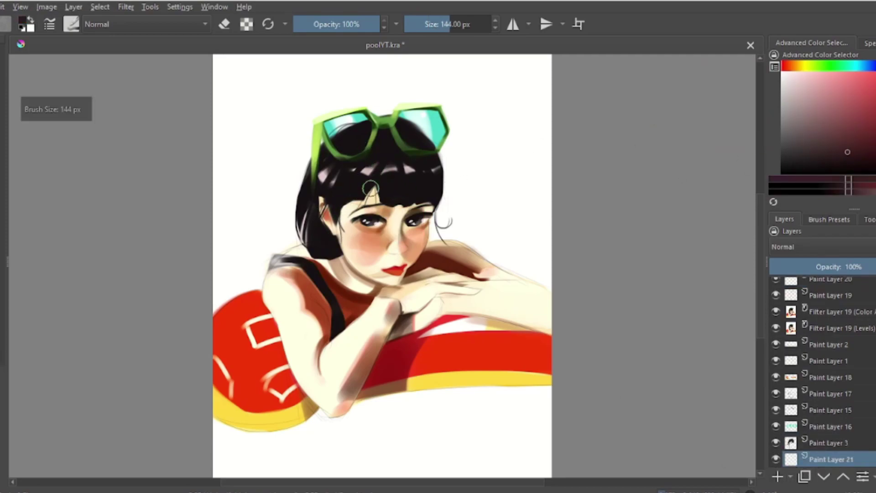
{"action": "key", "text": "e"}
{"action": "left_click_drag", "start_coordinate": [401, 186], "coordinate": [370, 201]}
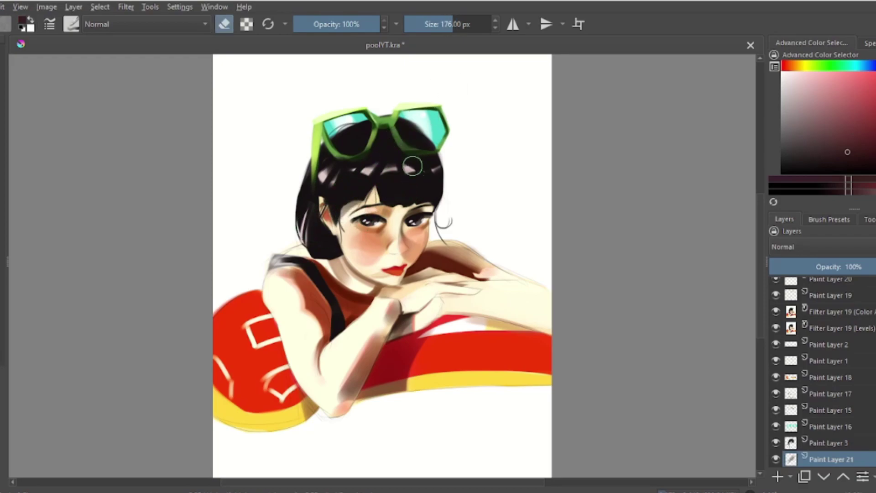
{"action": "key", "text": "e"}
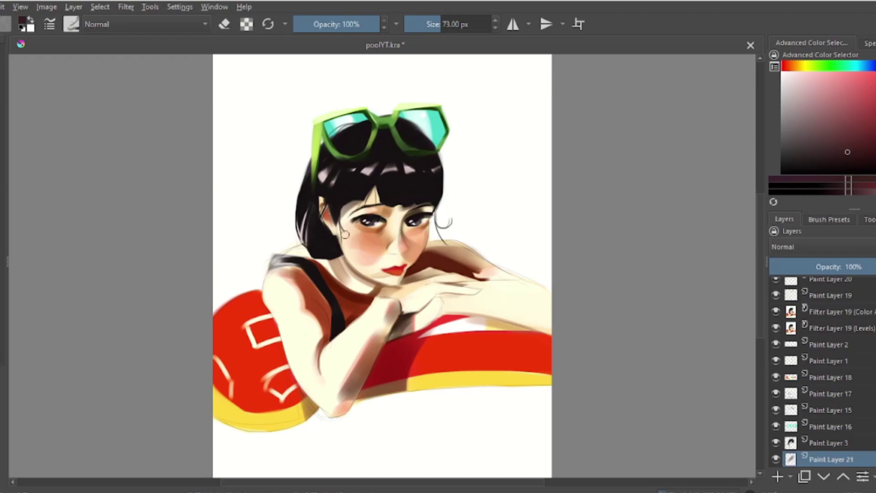
Step: Refine the bangs with a fine 24 px eraser, then switch to light cream at 26 px
{"action": "key", "text": "e"}
{"action": "left_click_drag", "start_coordinate": [393, 203], "coordinate": [360, 204]}
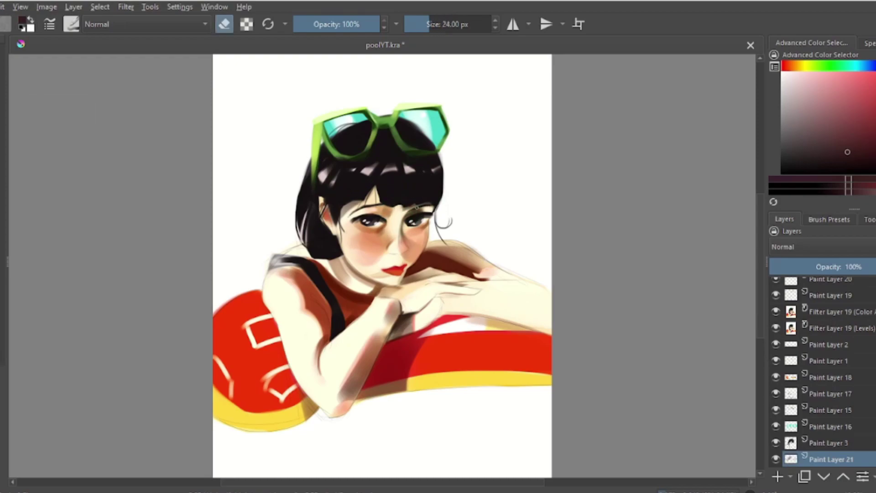
{"action": "key", "text": "e"}
{"action": "key", "text": "e"}
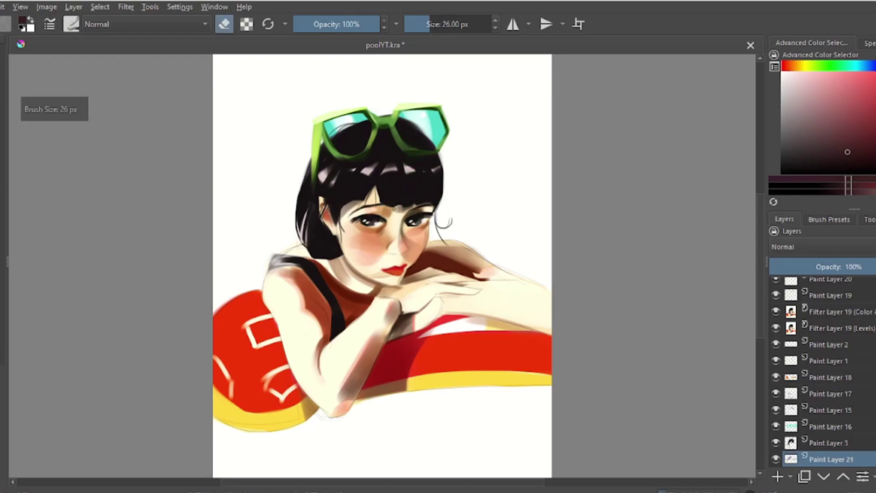
{"action": "key", "text": "e"}
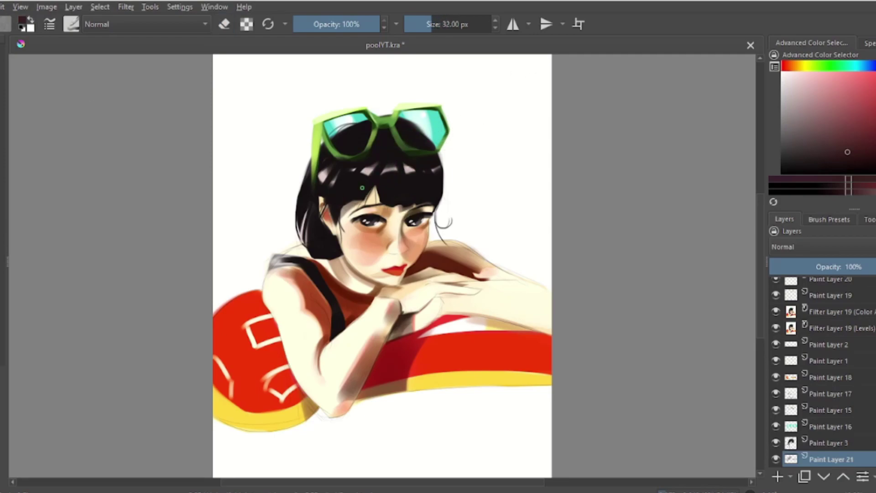
{"action": "left_click", "coordinate": [393, 217], "text": "ctrl"}
{"action": "key", "text": "bracketright"}
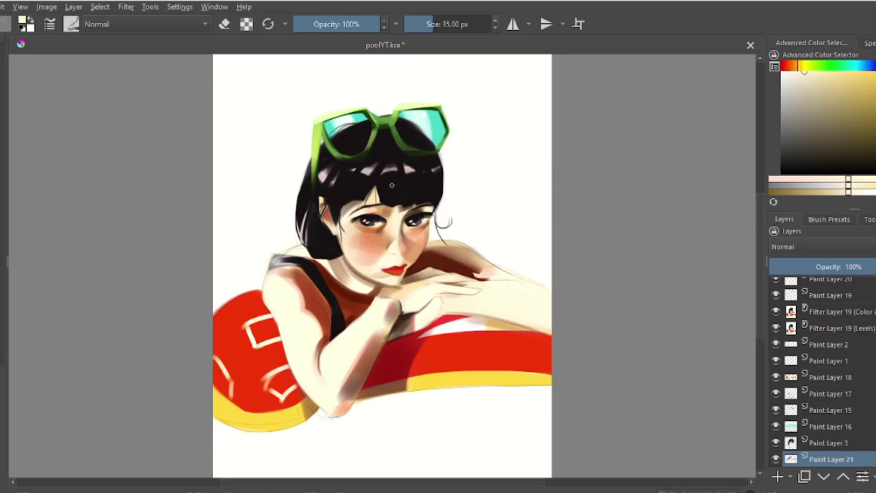
{"action": "key", "text": "bracketleft"}
{"action": "scroll", "coordinate": [798, 287], "scroll_direction": "up", "scroll_amount": 1}
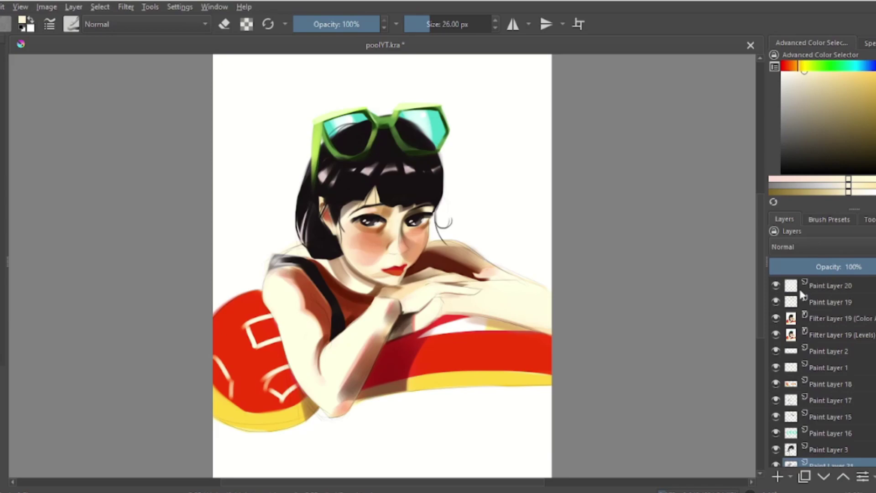
Step: Hide Paint Layer 1 and erase around the arm on Paint Layer 2
{"action": "left_click", "coordinate": [781, 352]}
{"action": "left_click_drag", "start_coordinate": [776, 368], "coordinate": [776, 351]}
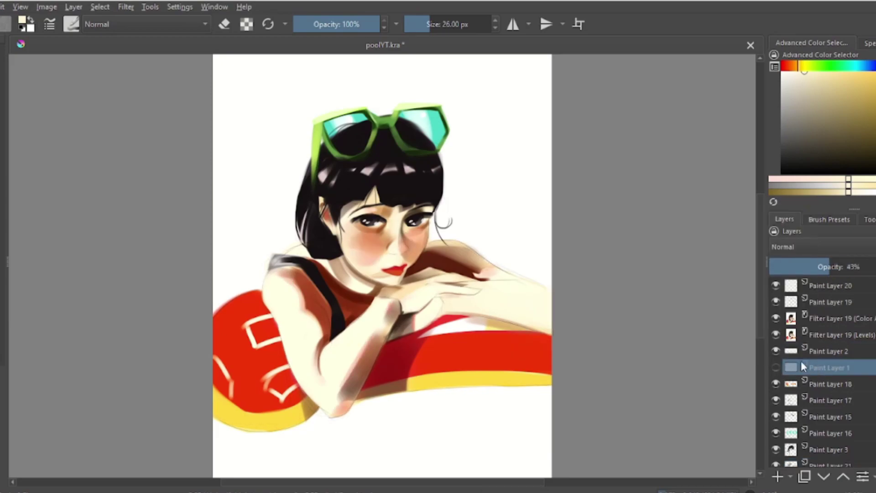
{"action": "left_click", "coordinate": [776, 350]}
{"action": "key", "text": "e"}
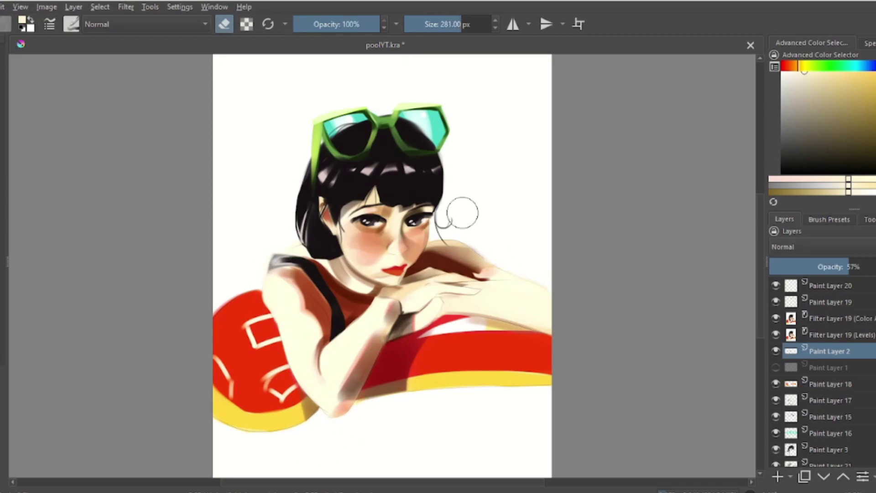
{"action": "key", "text": "bracketright"}
{"action": "key", "text": "bracketright"}
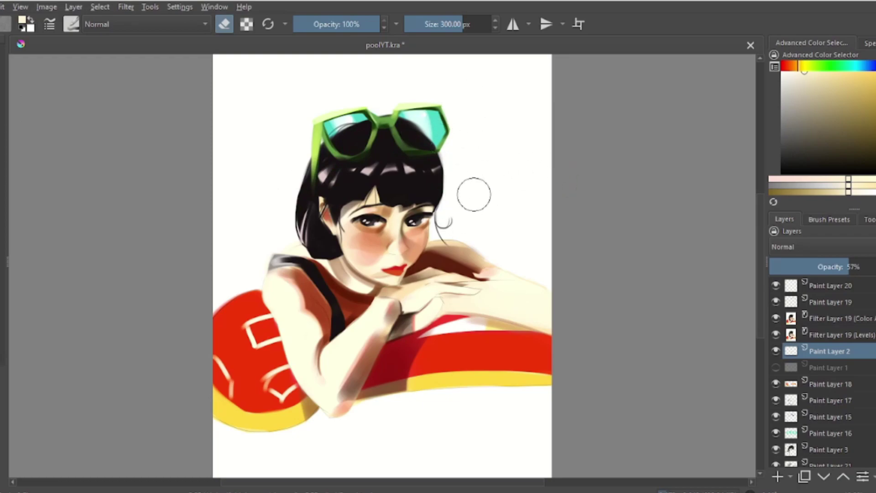
Step: On Paint Layer 20, sample the tan shoulder skin tone, then paint white highlights with a ~103 px brush
{"action": "left_click", "coordinate": [797, 288]}
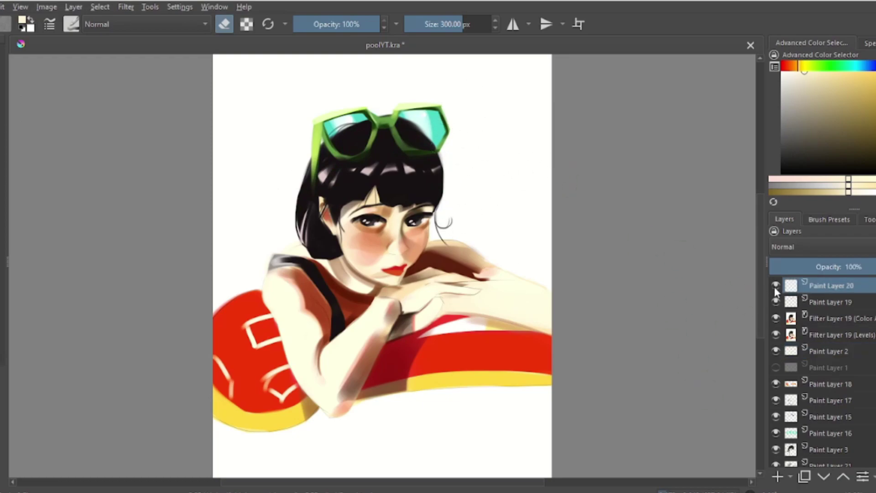
{"action": "key", "text": "e"}
{"action": "key", "text": "bracketleft"}
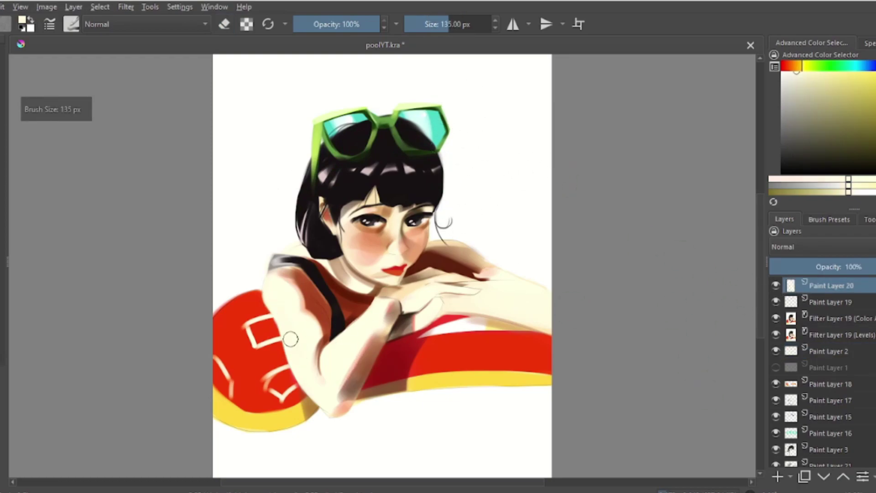
{"action": "key", "text": "bracketleft"}
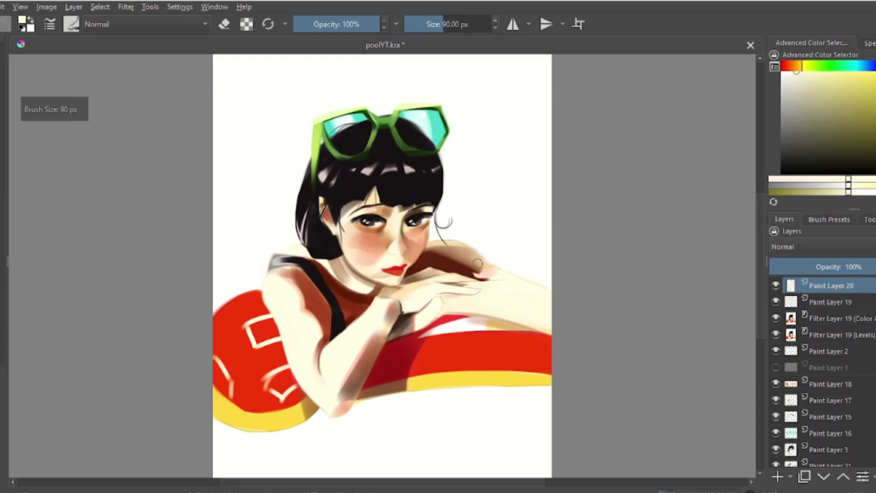
{"action": "left_click", "coordinate": [484, 266], "text": "ctrl"}
{"action": "key", "text": "bracketleft"}
{"action": "key", "text": "bracketleft"}
{"action": "key", "text": "bracketleft"}
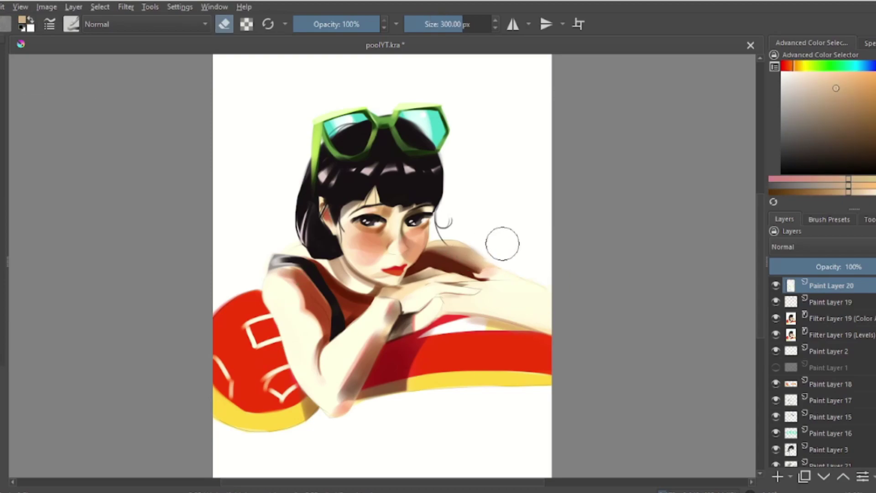
{"action": "key", "text": "x"}
{"action": "key", "text": "bracketright"}
{"action": "key", "text": "bracketright"}
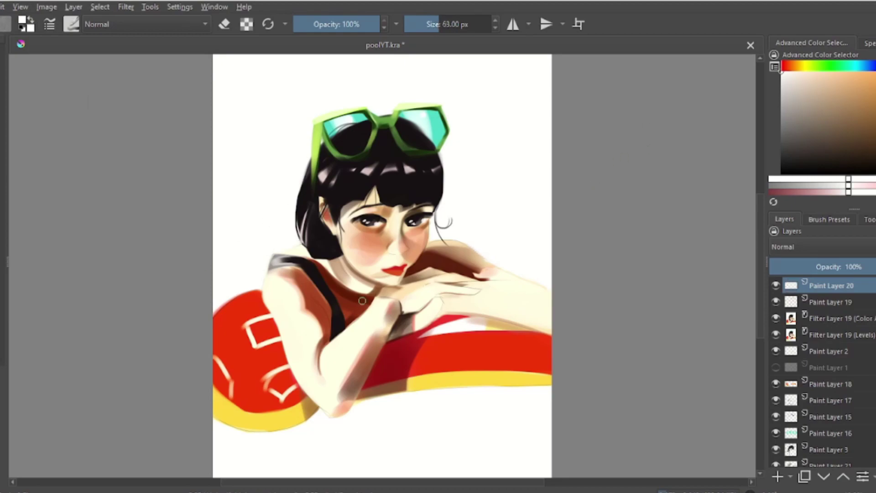
{"action": "key", "text": "bracketright"}
{"action": "key", "text": "bracketright"}
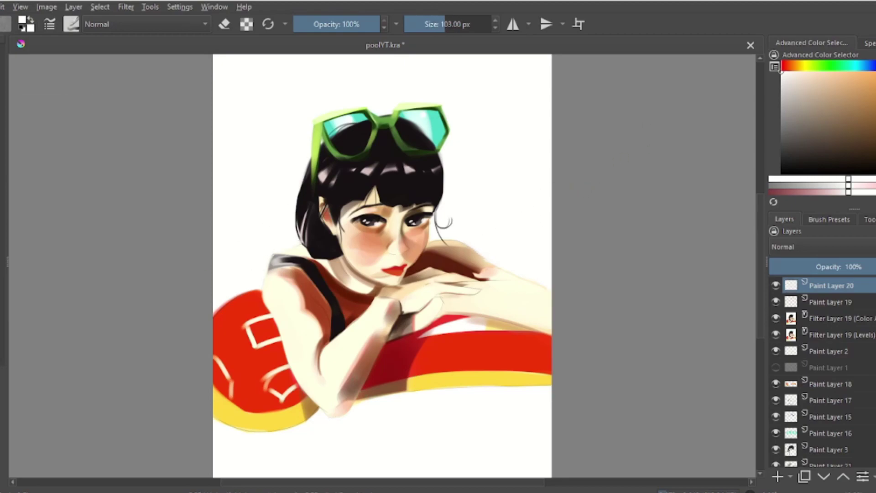